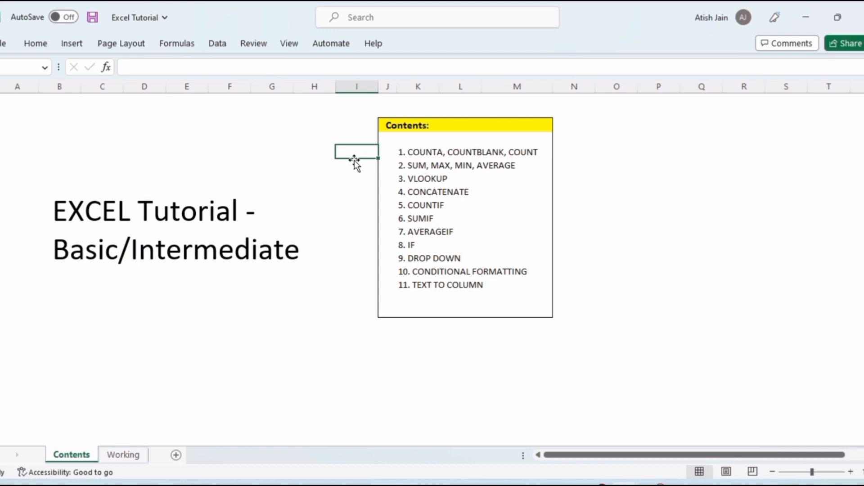
pyautogui.press('Down')
pyautogui.press('Down')
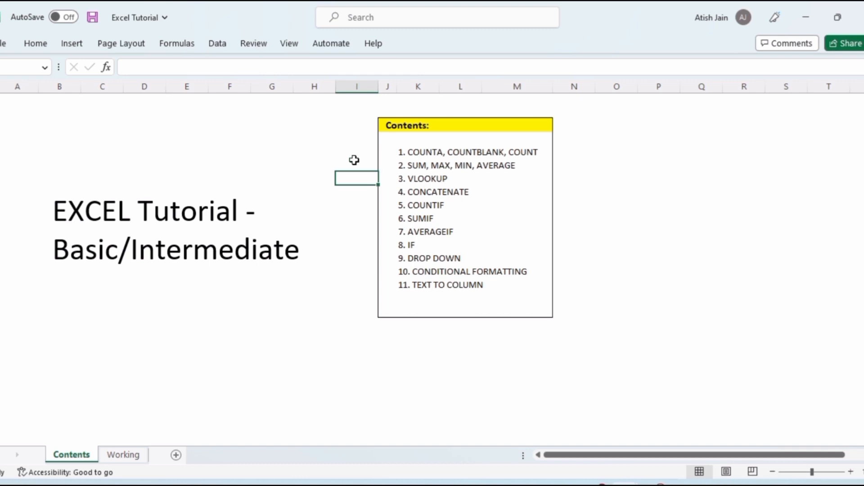
pyautogui.press('Down')
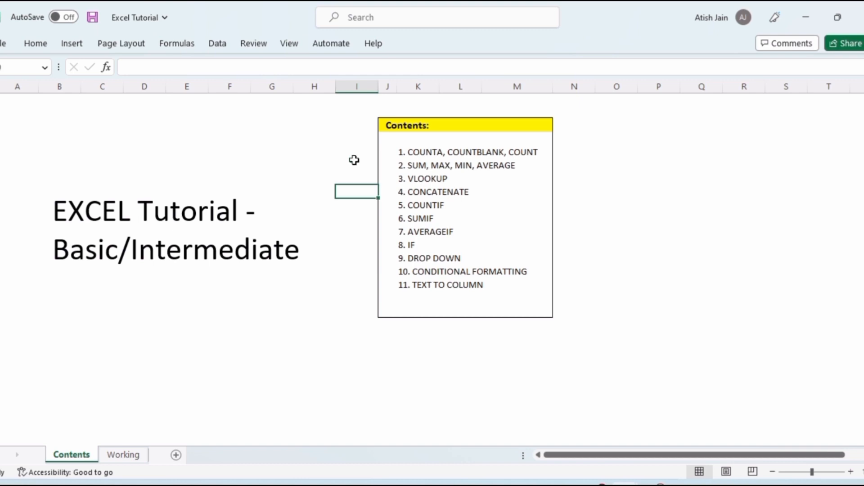
pyautogui.press('Down')
pyautogui.press('Down')
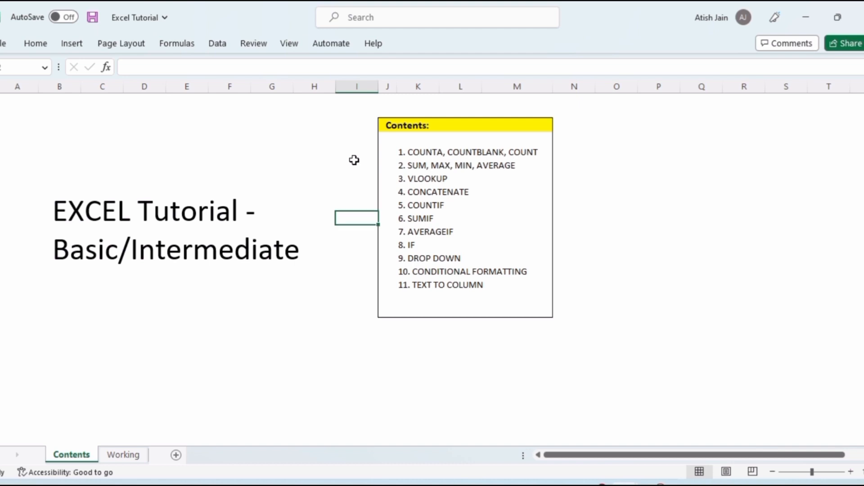
pyautogui.press('Down')
pyautogui.press('Down')
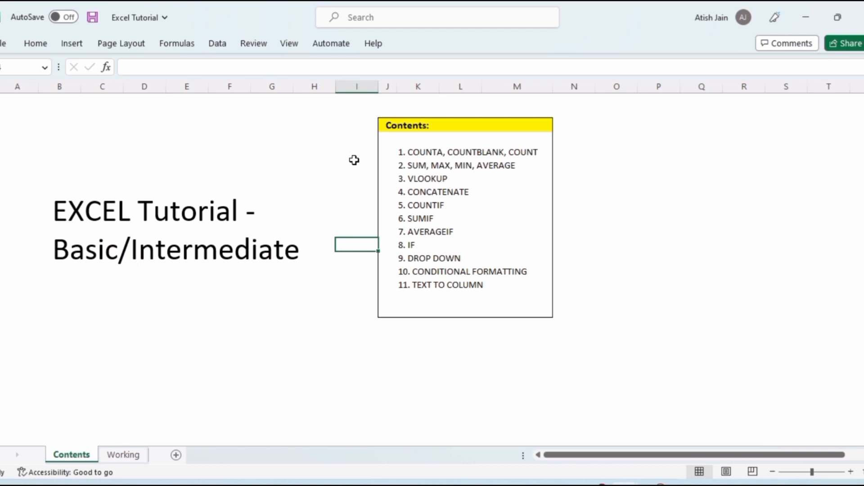
pyautogui.press('Down')
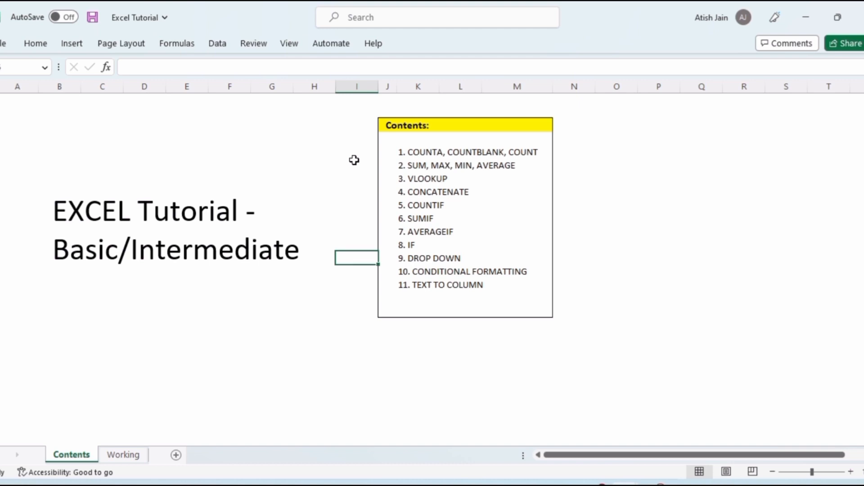
pyautogui.press('Down')
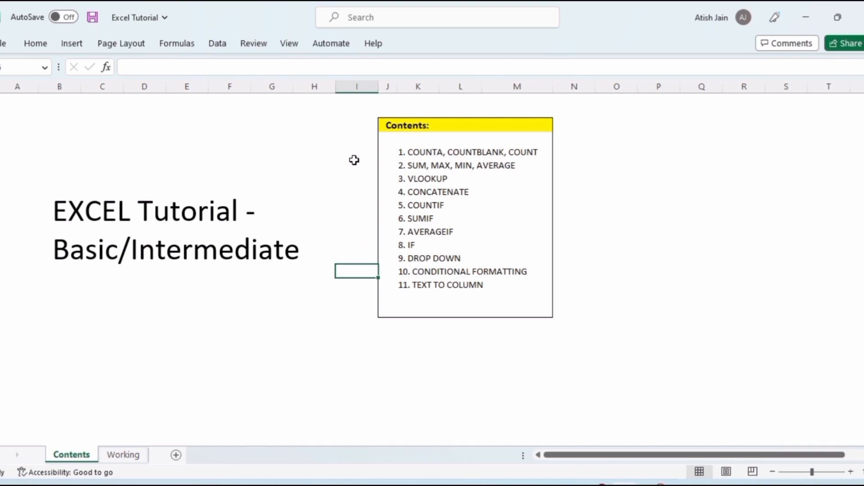
pyautogui.press('Down')
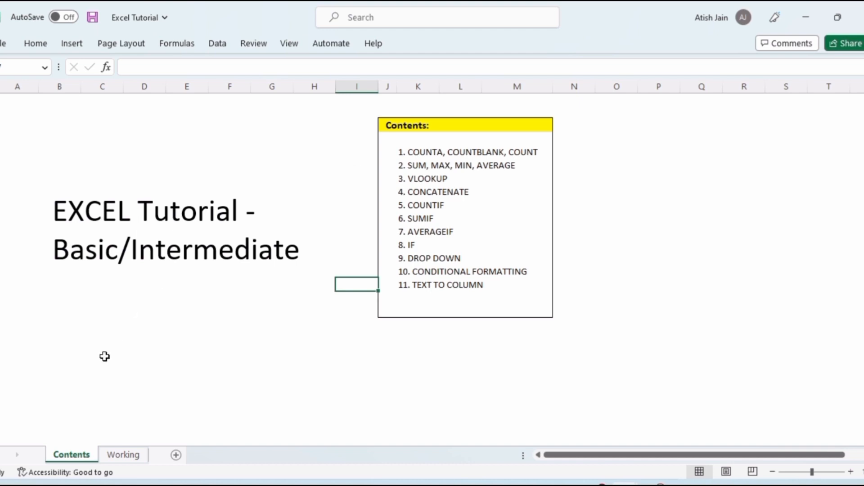
# Open the Working sheet and review the student table's column headers
pyautogui.click(122, 455)
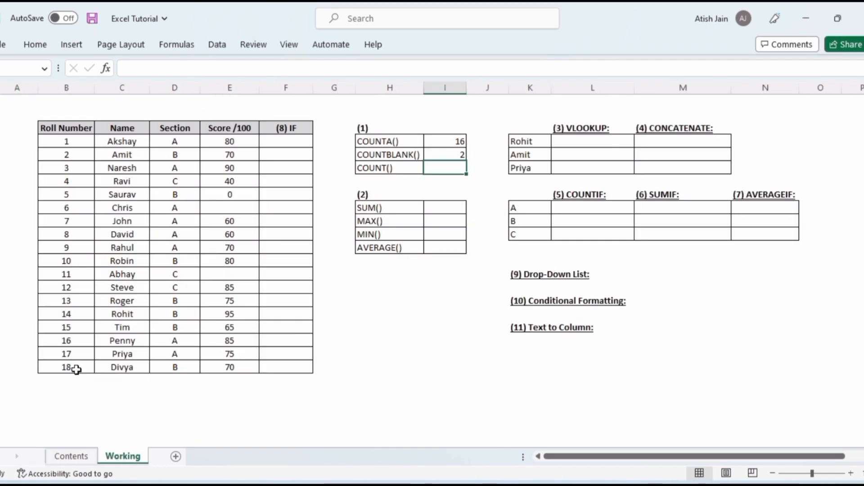
pyautogui.click(67, 130)
pyautogui.press('Right')
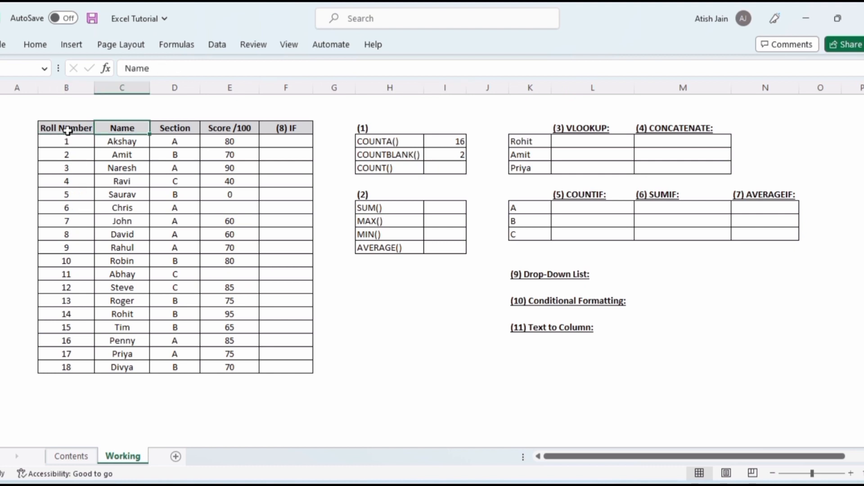
pyautogui.press('Right')
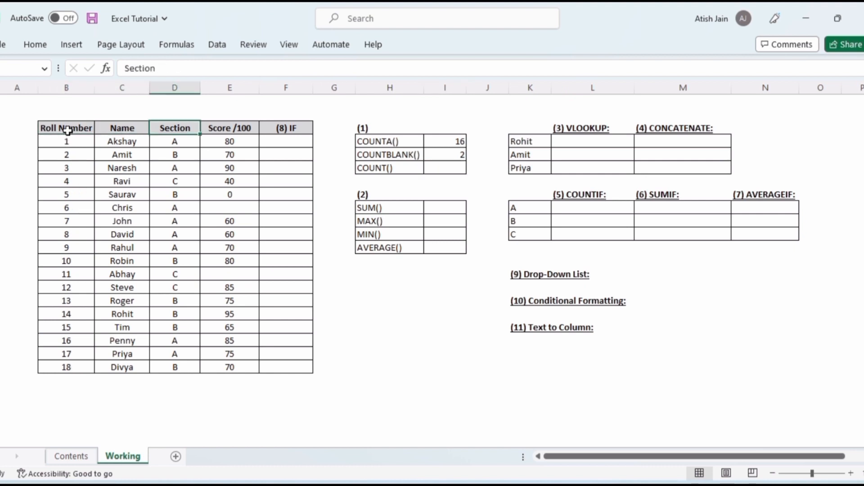
pyautogui.press('Right')
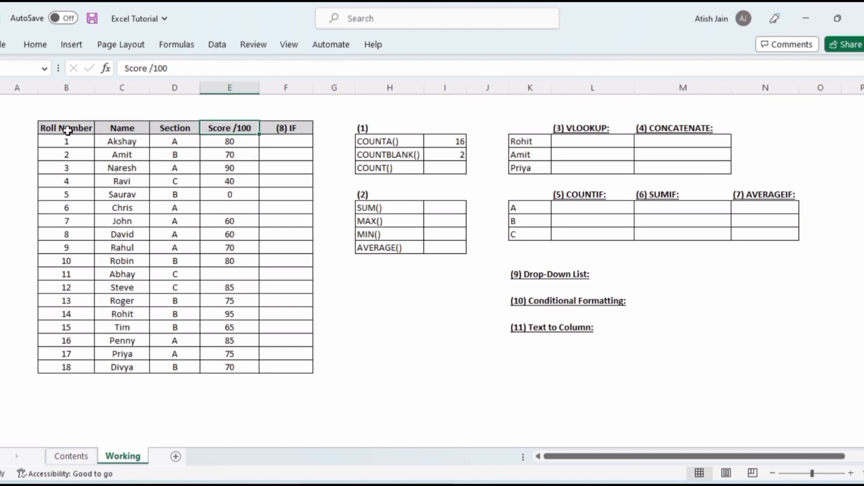
# Clear the existing COUNTA and COUNTBLANK result cells
pyautogui.click(450, 143)
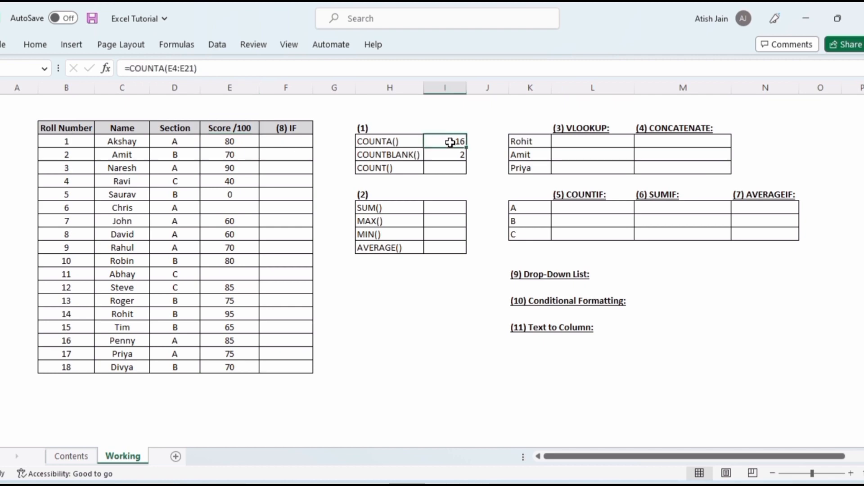
pyautogui.hotkey('shift', 'Down')
pyautogui.press('Delete')
# Enter a COUNTA formula over the scores E4:E21 in the COUNTA() result cell
pyautogui.click(450, 142)
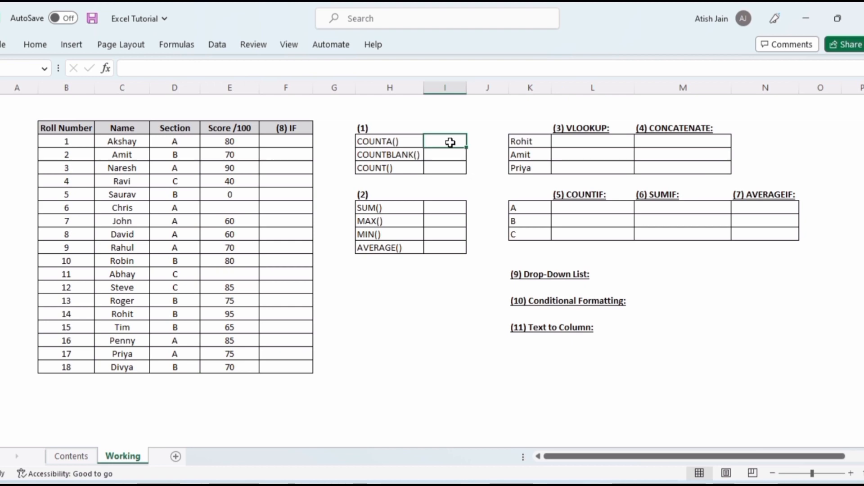
pyautogui.write('=coun')
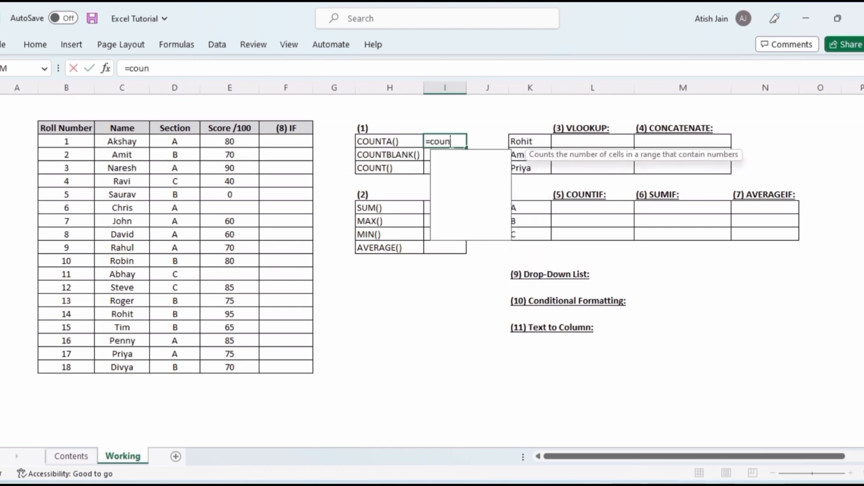
pyautogui.write('ta')
pyautogui.press('Tab')
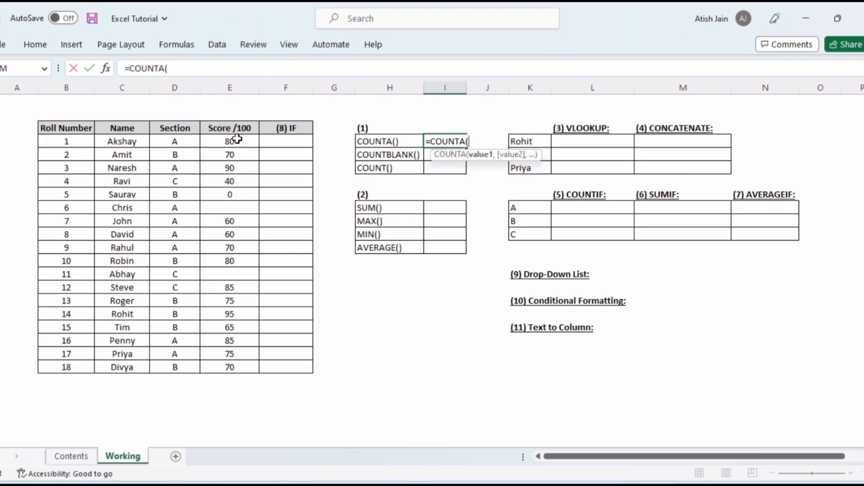
pyautogui.moveTo(238, 144); pyautogui.dragTo(248, 367)
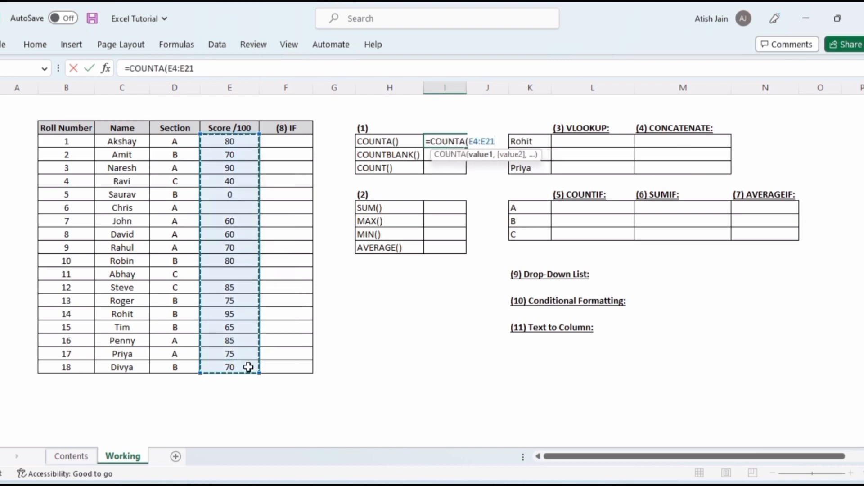
pyautogui.press('Return')
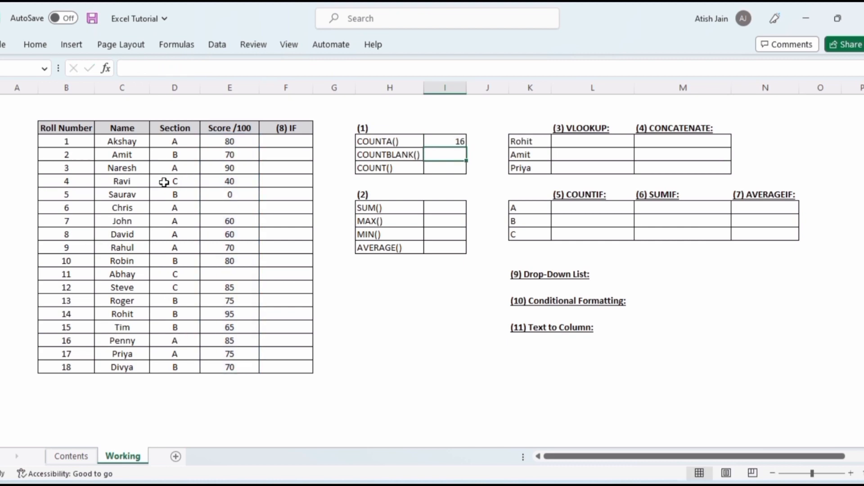
# Inspect the last roll number and the blank score cells for Chris and Abhay
pyautogui.click(75, 365)
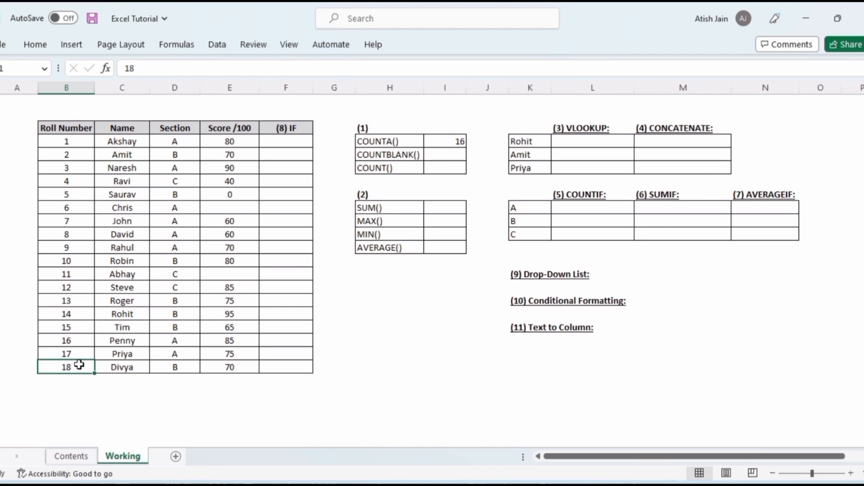
pyautogui.click(233, 207)
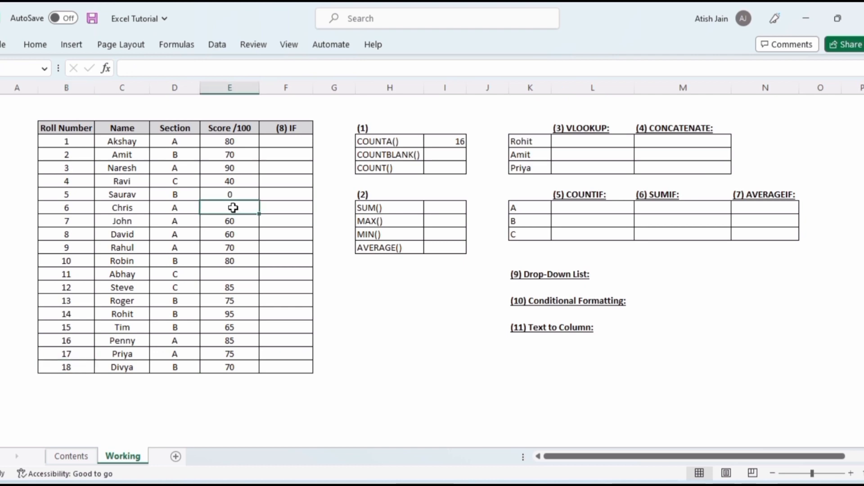
pyautogui.click(241, 276)
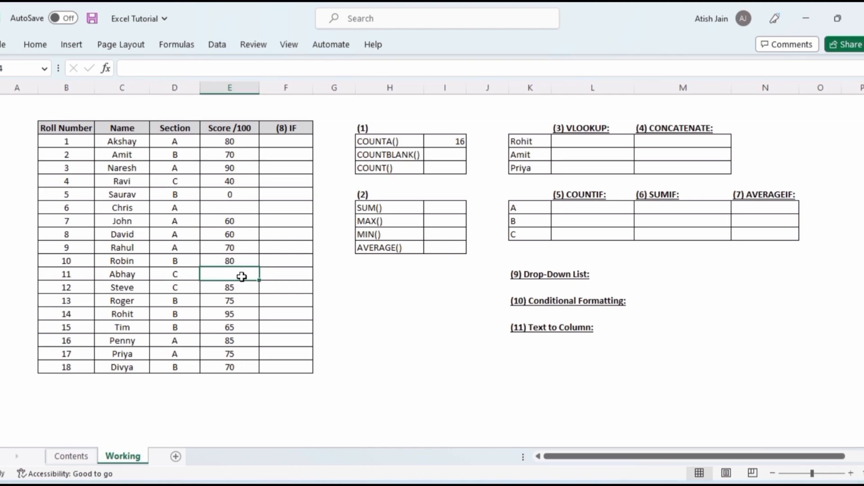
# Enter a COUNTBLANK formula over the scores E4:E21 in the COUNTBLANK() result cell
pyautogui.click(444, 156)
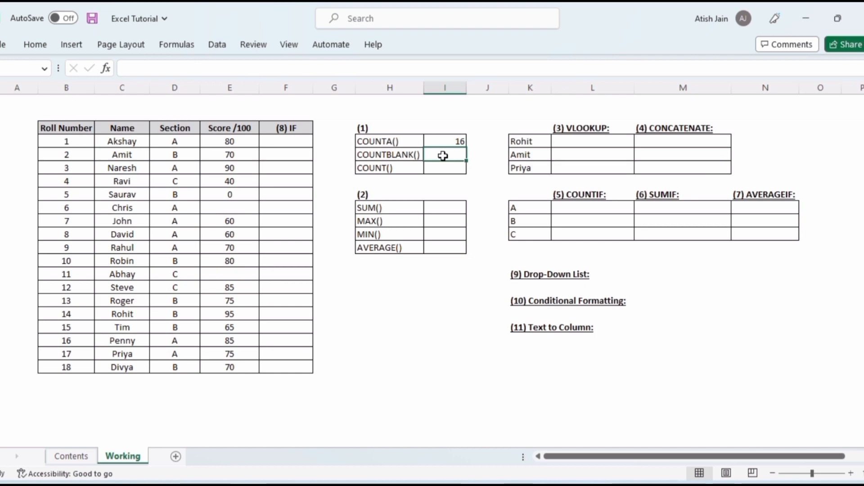
pyautogui.write('=co')
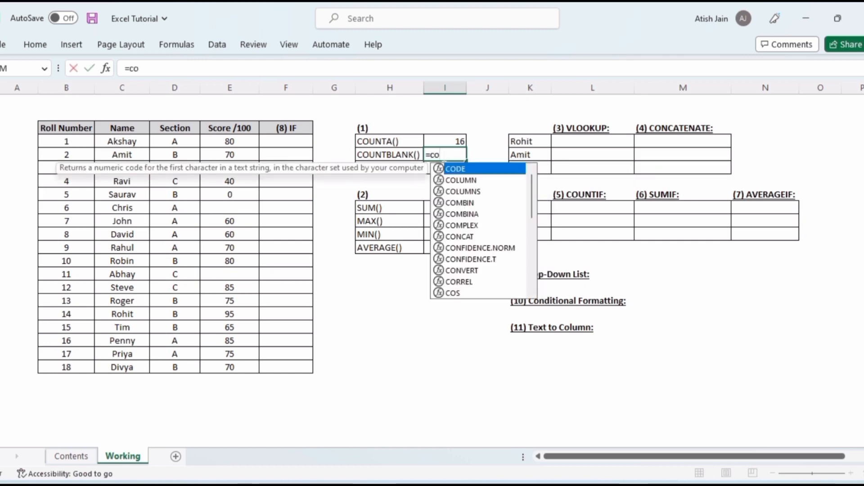
pyautogui.write('untb')
pyautogui.press('Tab')
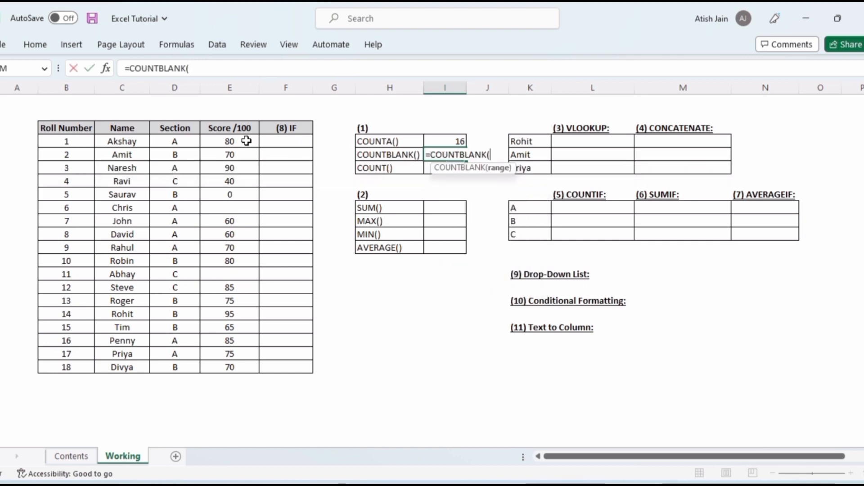
pyautogui.moveTo(247, 141); pyautogui.dragTo(249, 367)
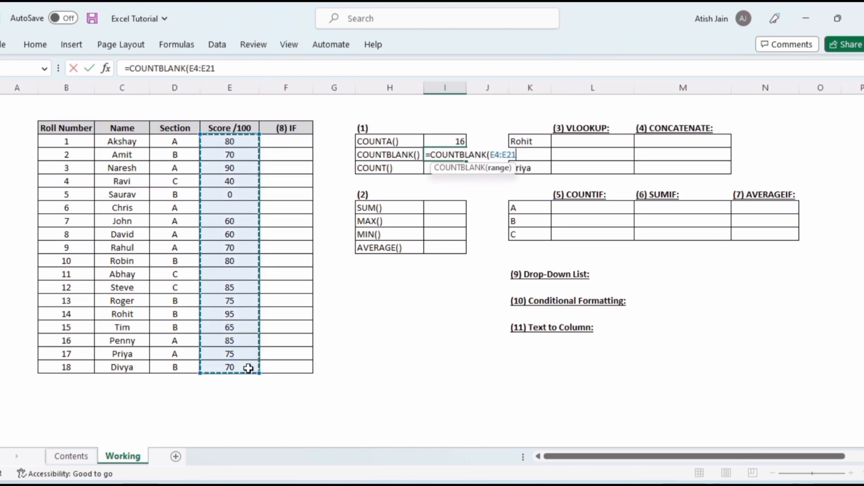
pyautogui.press('Return')
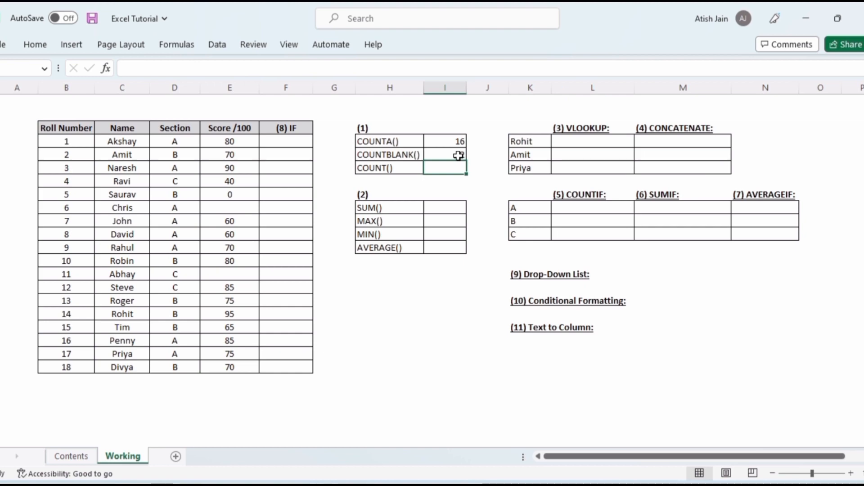
# Enter a COUNT formula over the scores E4:E21 in the COUNT() result cell
pyautogui.write('=cou')
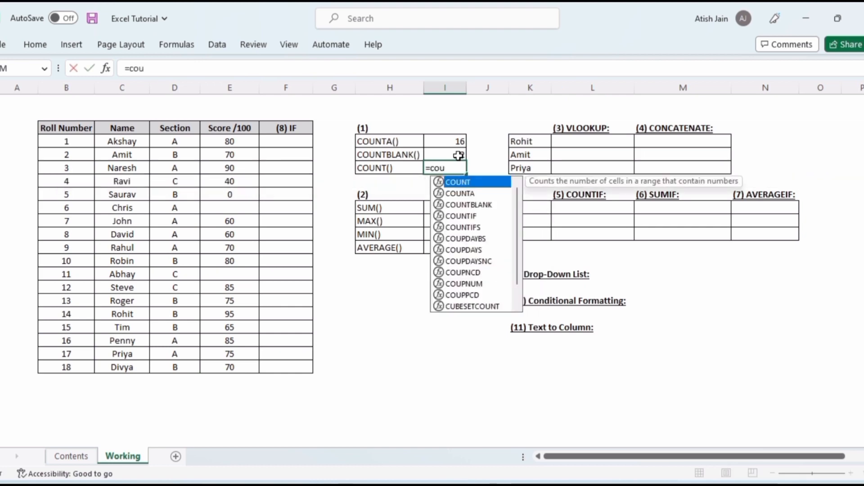
pyautogui.press('Tab')
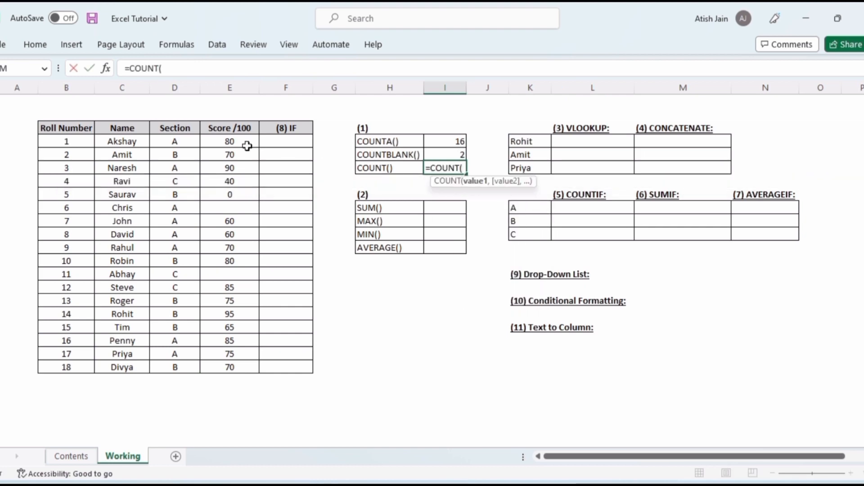
pyautogui.moveTo(243, 143); pyautogui.dragTo(247, 367)
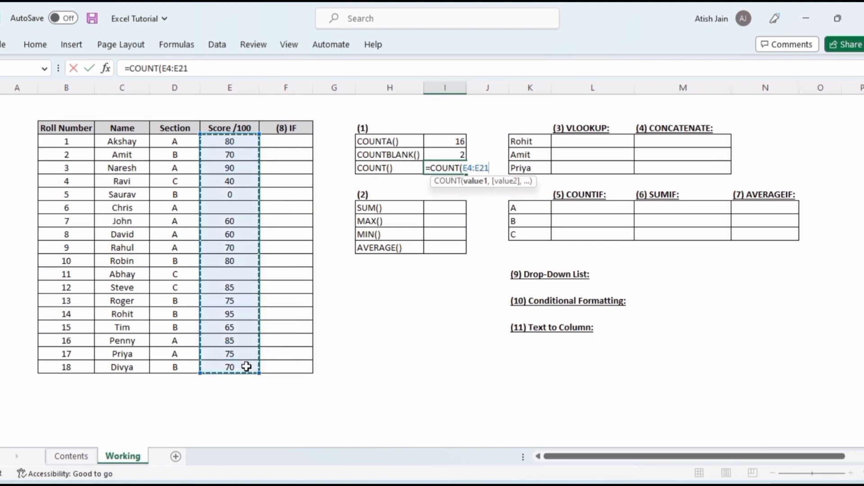
pyautogui.press('Return')
pyautogui.press('Up')
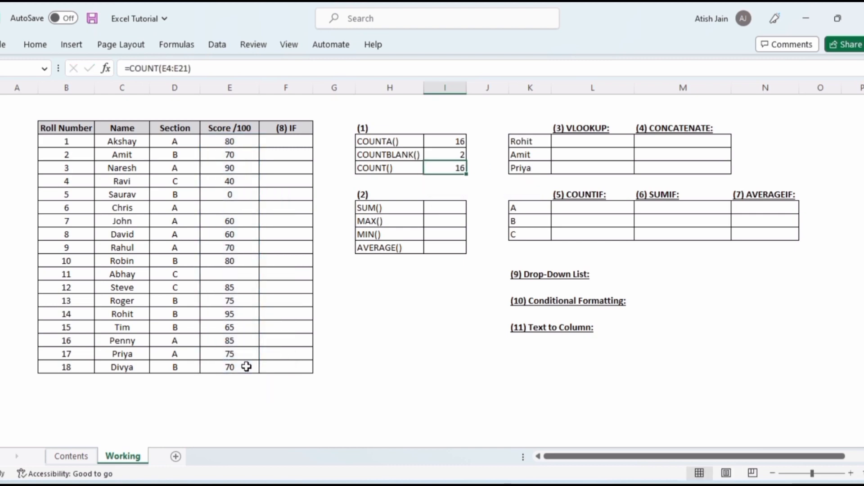
# Enter x as Chris's score to test the counts, then clear that cell again
pyautogui.click(233, 209)
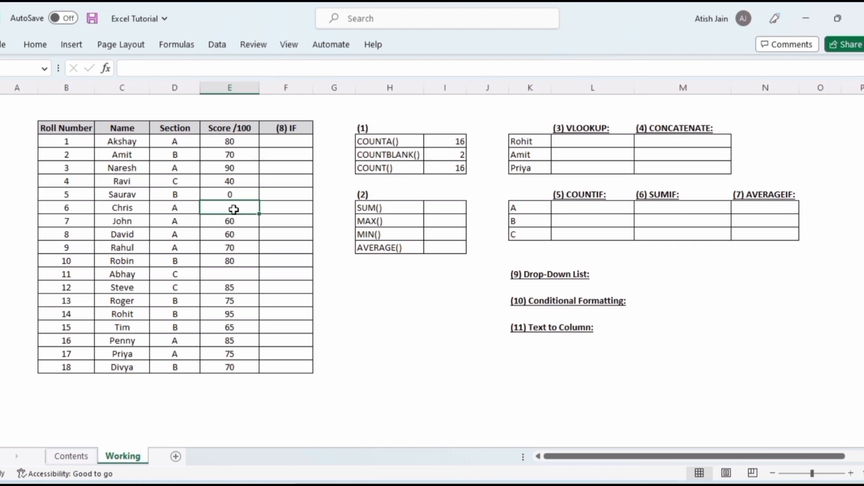
pyautogui.press('Return')
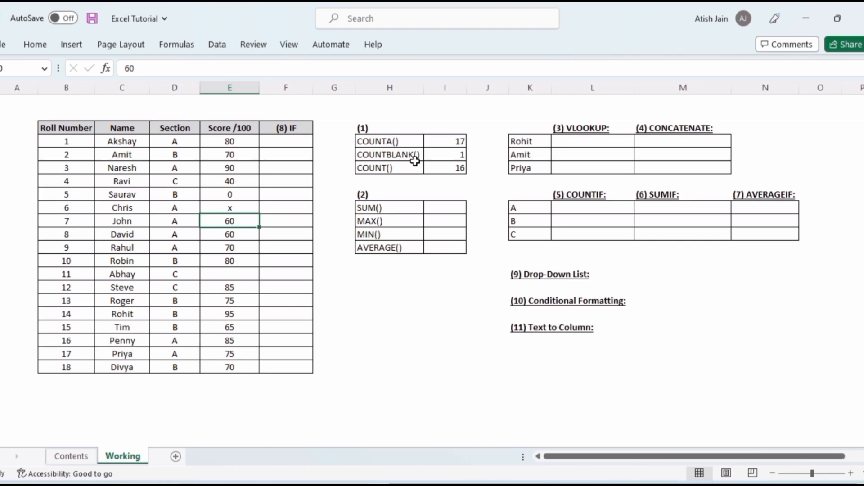
pyautogui.press('Up')
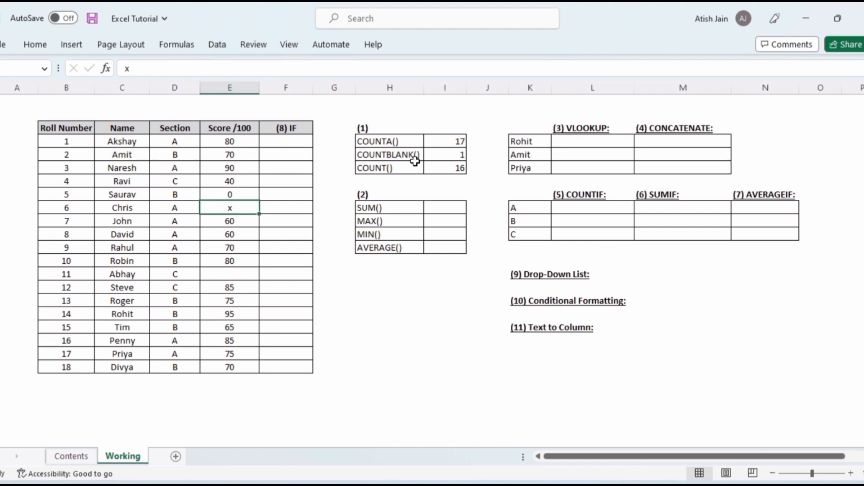
pyautogui.press('Delete')
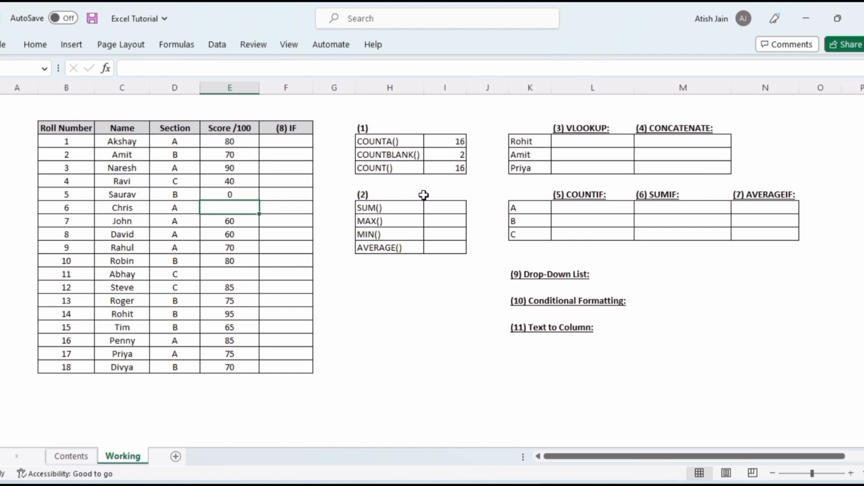
# Enter a SUM formula over the scores E4:E21 in the SUM() result cell
pyautogui.click(448, 207)
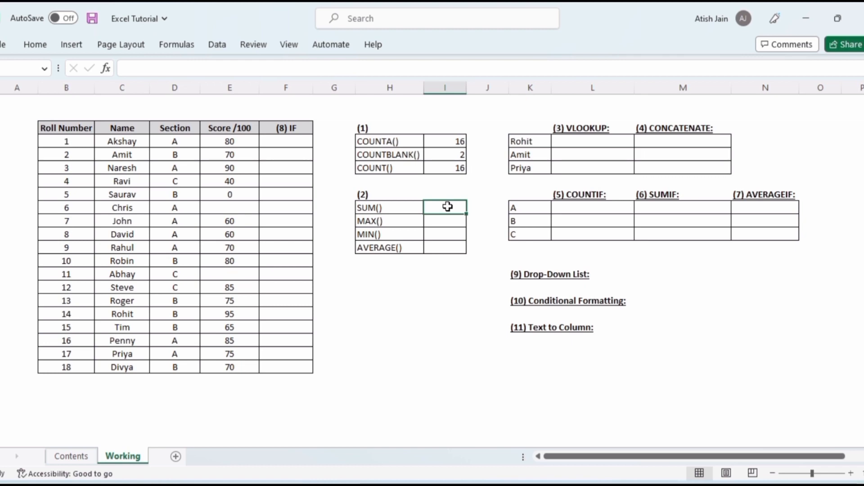
pyautogui.write('=sum')
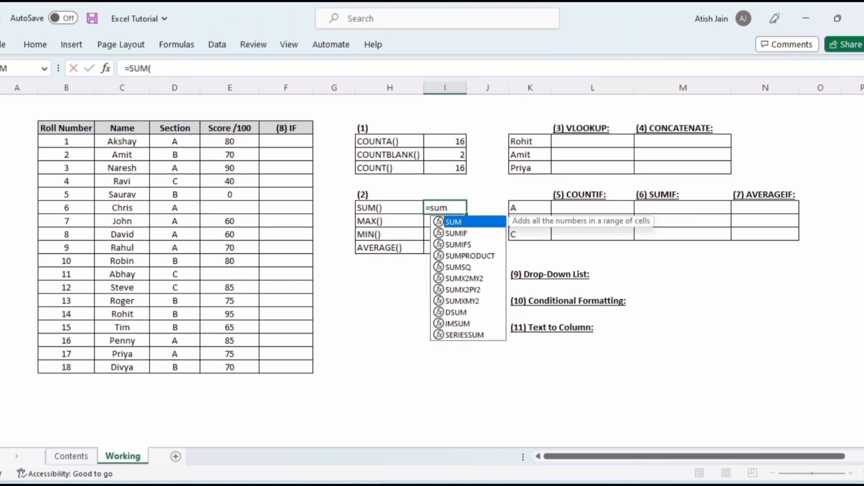
pyautogui.press('Tab')
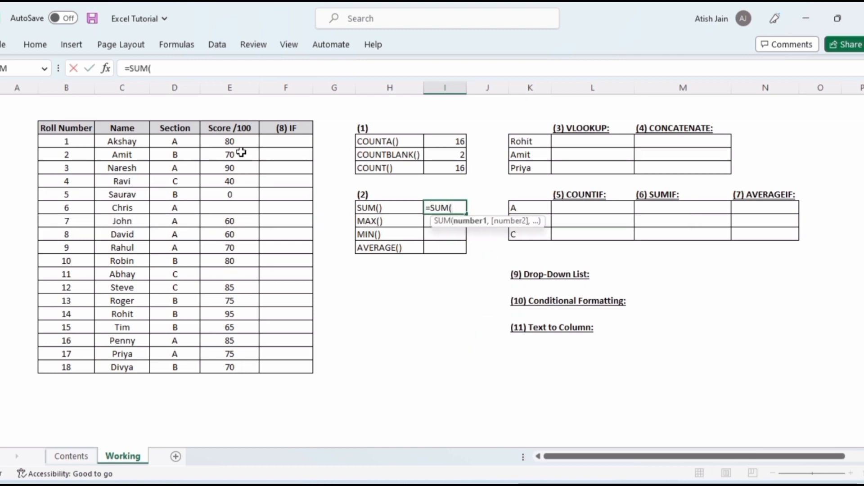
pyautogui.moveTo(240, 143); pyautogui.dragTo(249, 362)
pyautogui.press('Return')
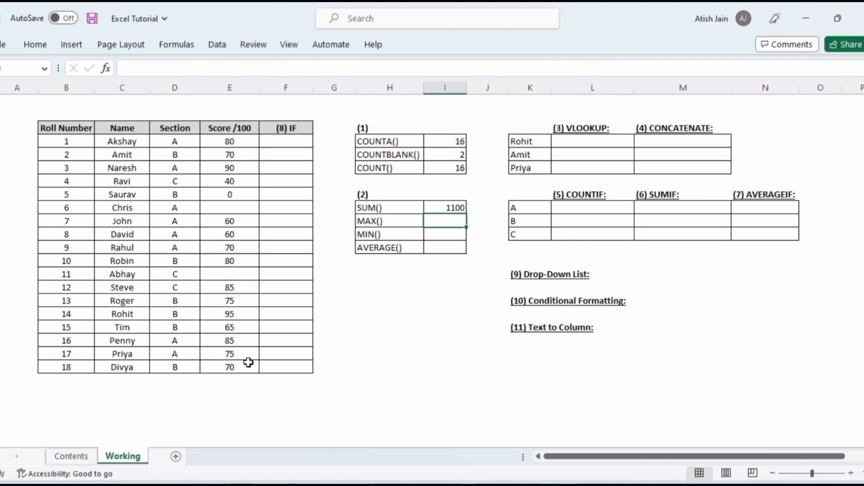
# Enter a MAX formula over the scores E4:E21 in the MAX() result cell
pyautogui.write('=max')
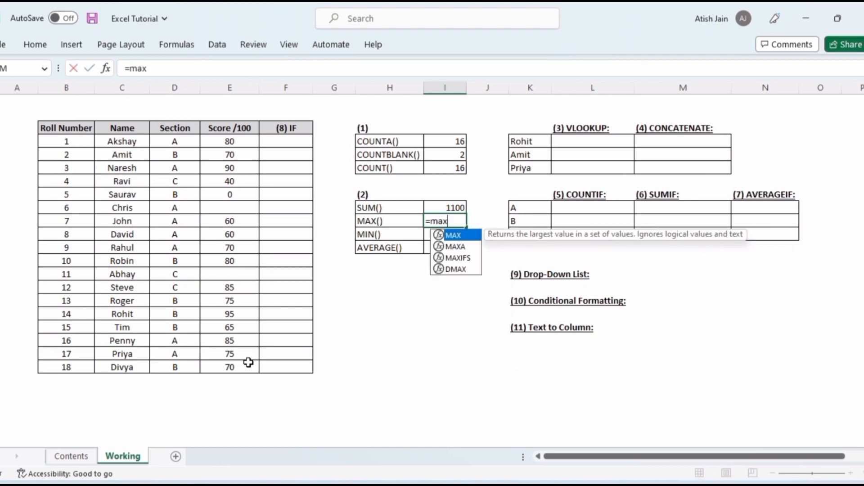
pyautogui.press('Tab')
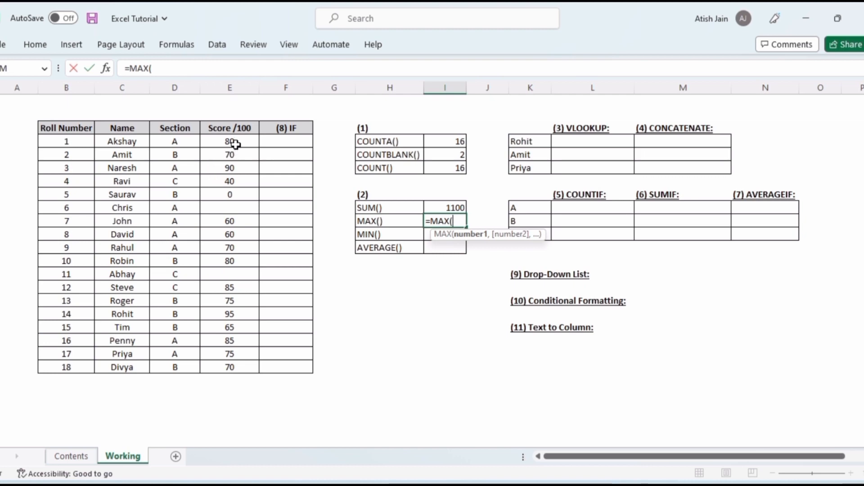
pyautogui.moveTo(235, 143); pyautogui.dragTo(230, 365)
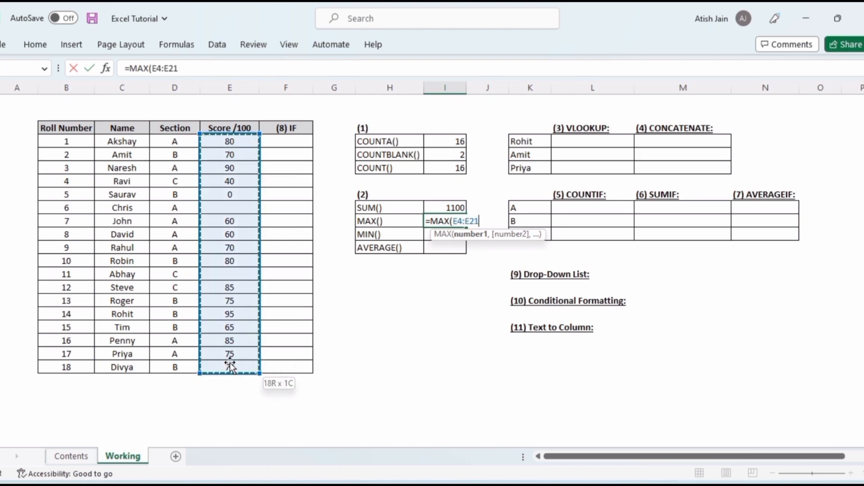
pyautogui.press('Return')
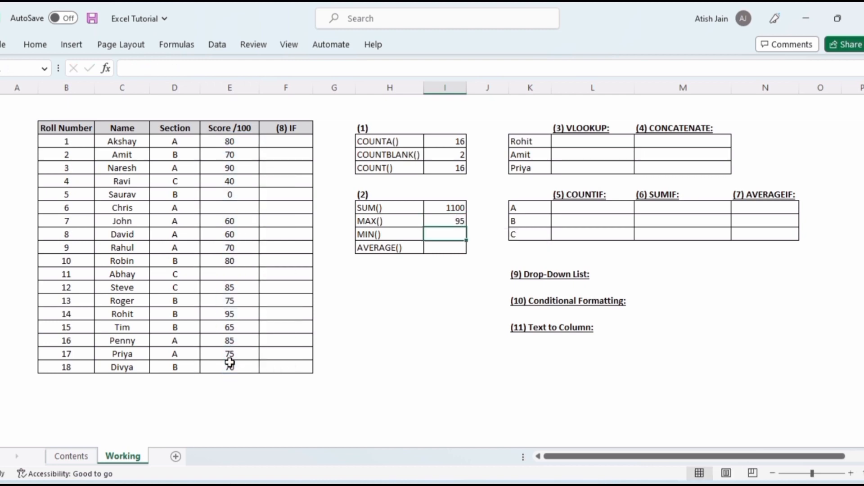
pyautogui.press('Up')
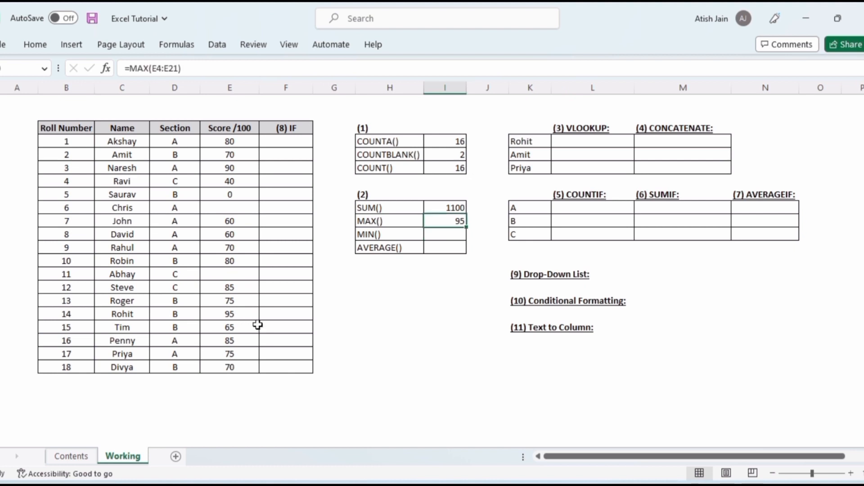
# Select Rohit's name, section and score, bold them, then remove the bold again
pyautogui.click(114, 315)
pyautogui.hotkey('shift', 'Right')
pyautogui.hotkey('shift', 'Right')
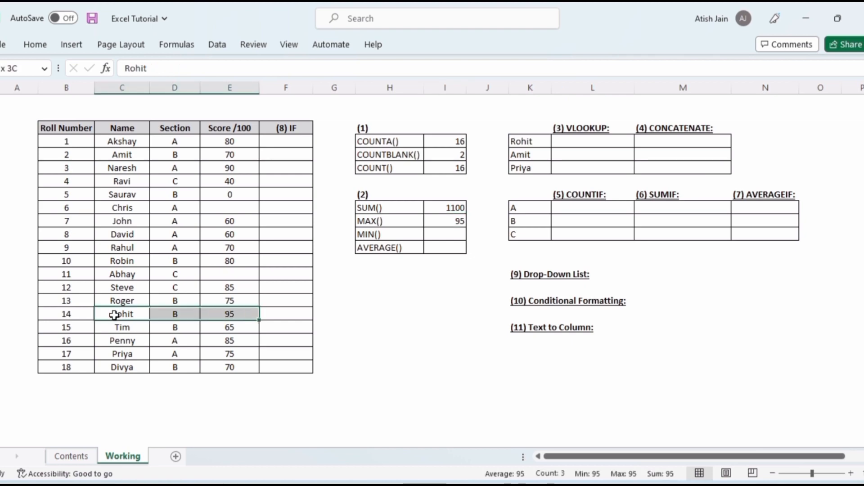
pyautogui.hotkey('ctrl', 'b')
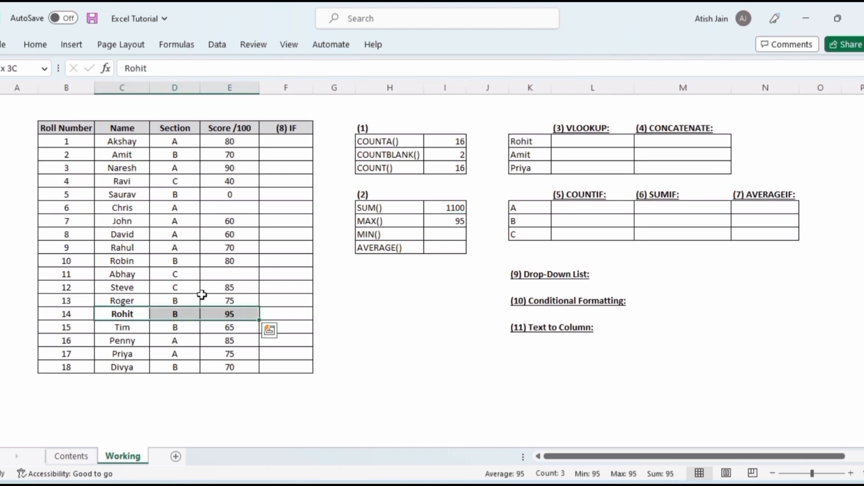
pyautogui.hotkey('ctrl', 'b')
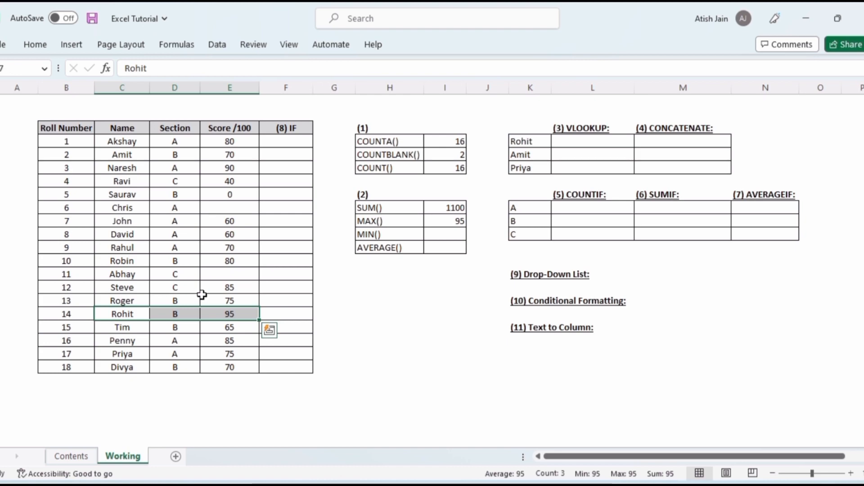
# Enter a MIN formula over the scores E4:E21 in the MIN() result cell, then select Saurav's row
pyautogui.click(202, 294)
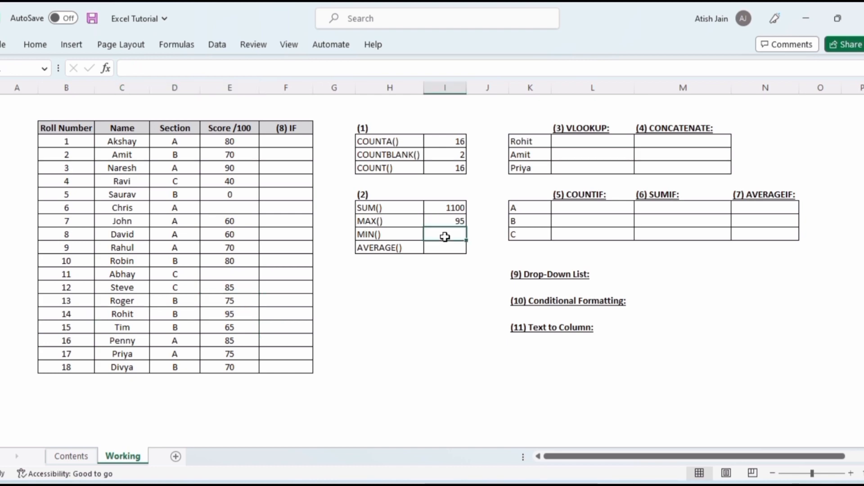
pyautogui.write('=mi')
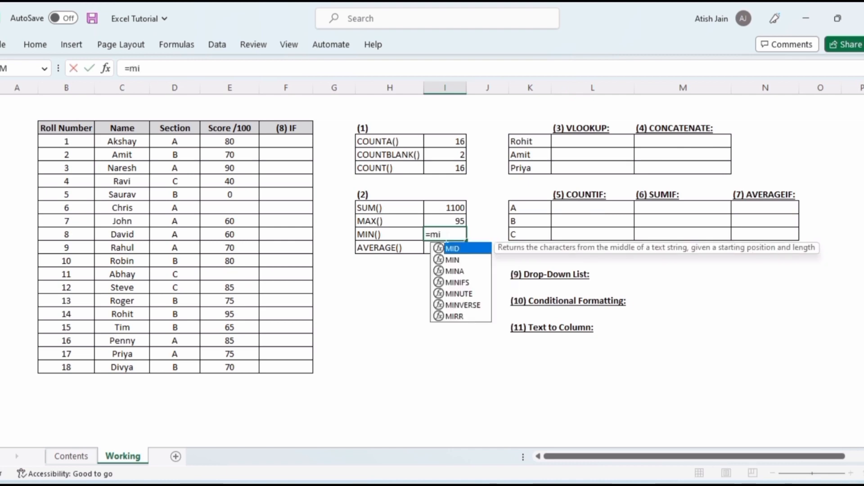
pyautogui.write('n')
pyautogui.press('Tab')
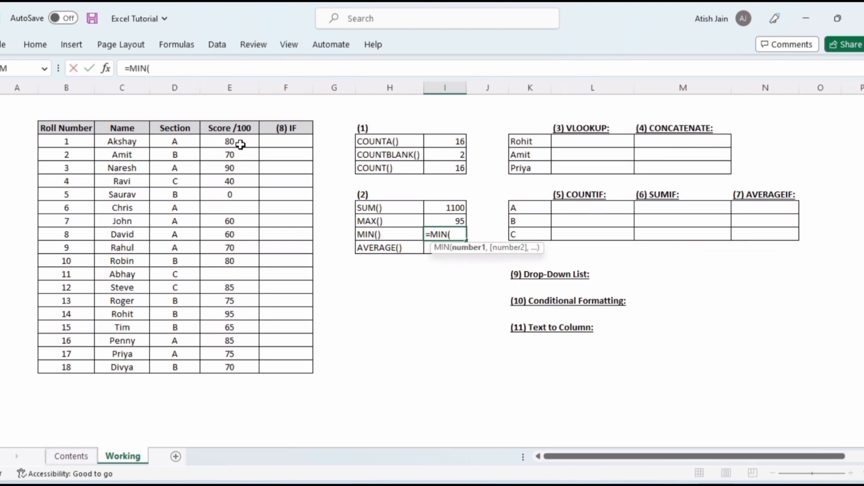
pyautogui.moveTo(240, 145); pyautogui.dragTo(240, 368)
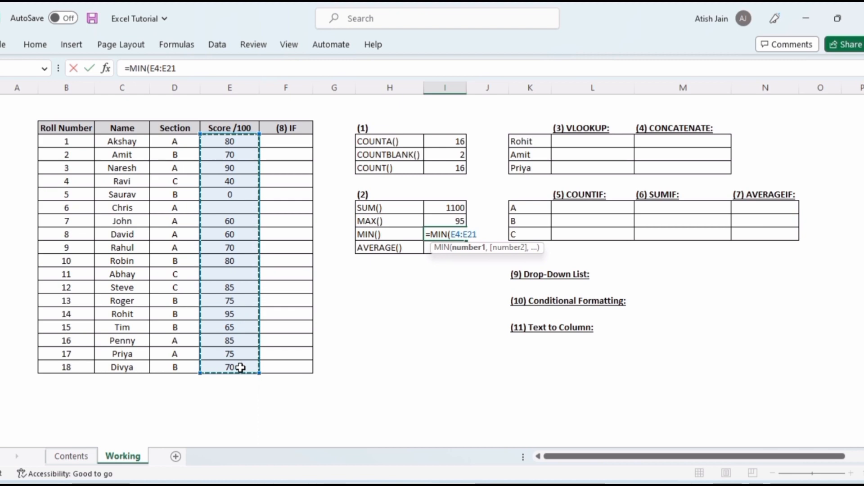
pyautogui.press('Return')
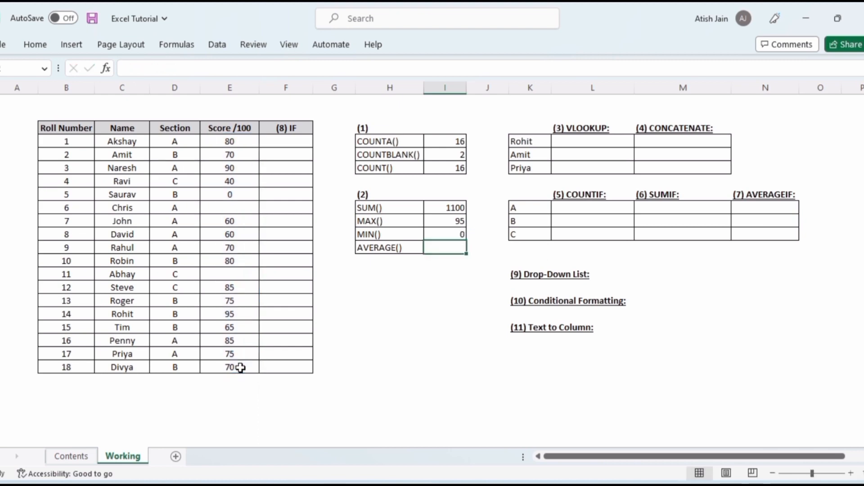
pyautogui.click(136, 195)
pyautogui.moveTo(136, 195); pyautogui.dragTo(230, 195)
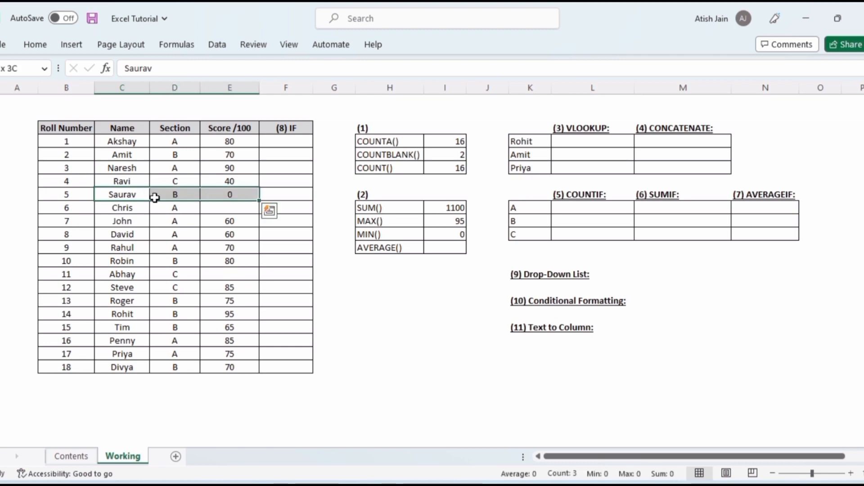
# Enter an AVERAGE formula over the scores E4:E21 in the AVERAGE() result cell
pyautogui.click(443, 251)
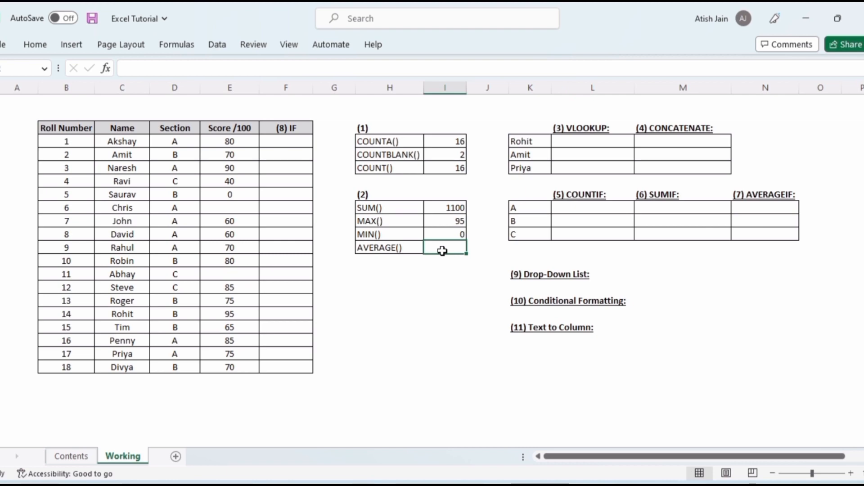
pyautogui.write('=aver')
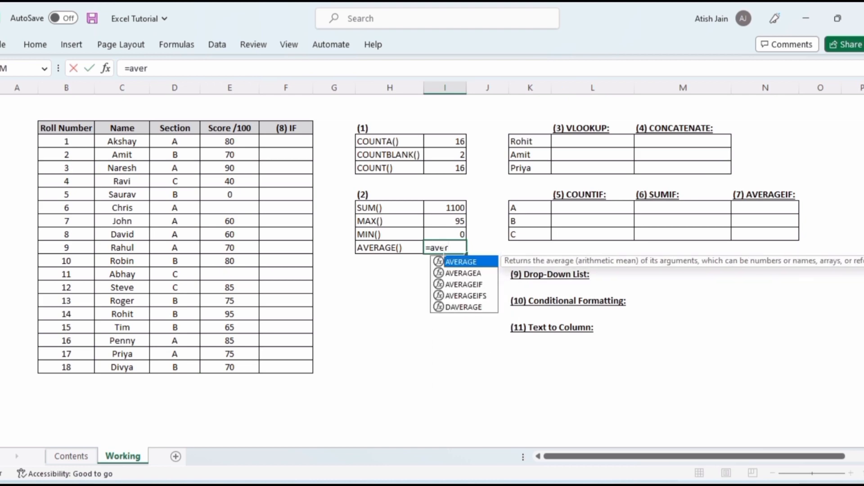
pyautogui.press('Tab')
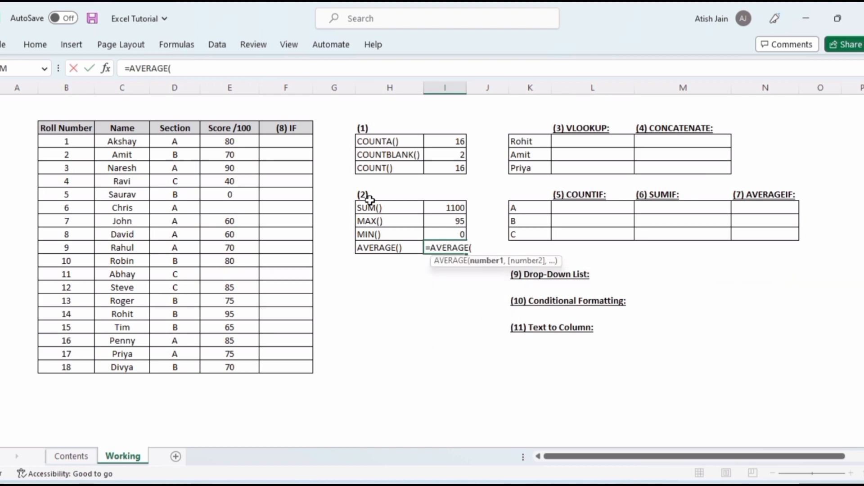
pyautogui.moveTo(246, 141); pyautogui.dragTo(249, 358)
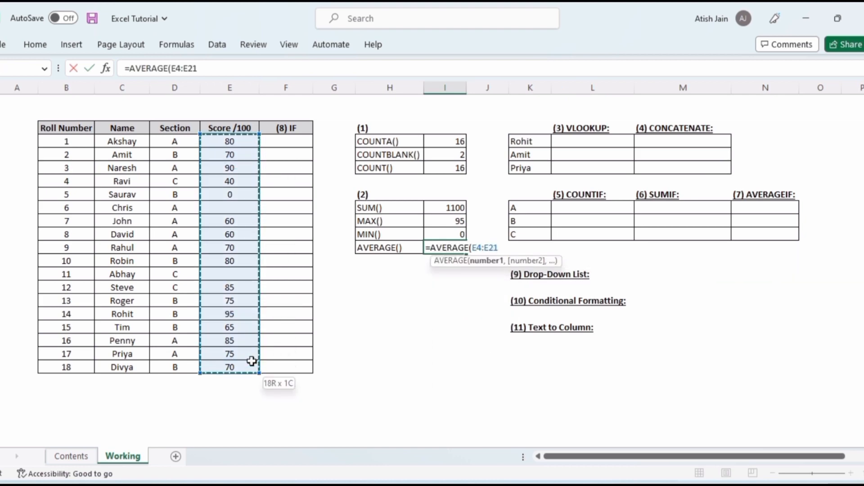
pyautogui.press('Return')
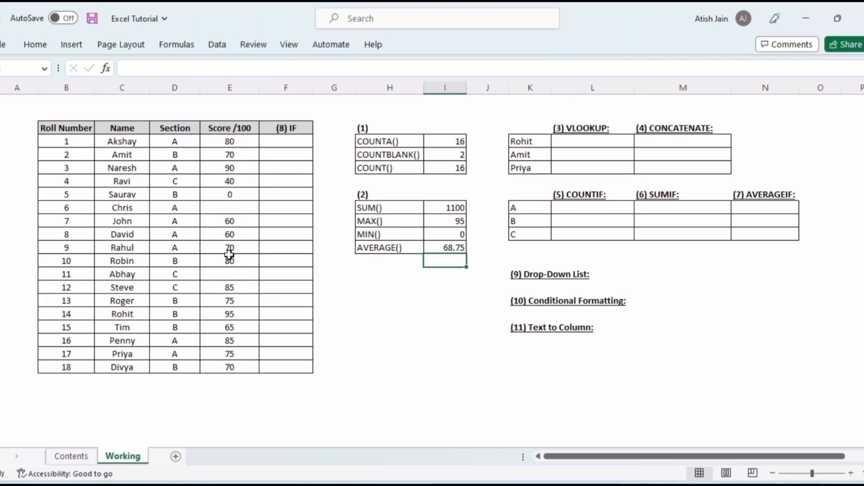
# Enter 20 as Chris's score to test the results, then undo the entry
pyautogui.click(245, 205)
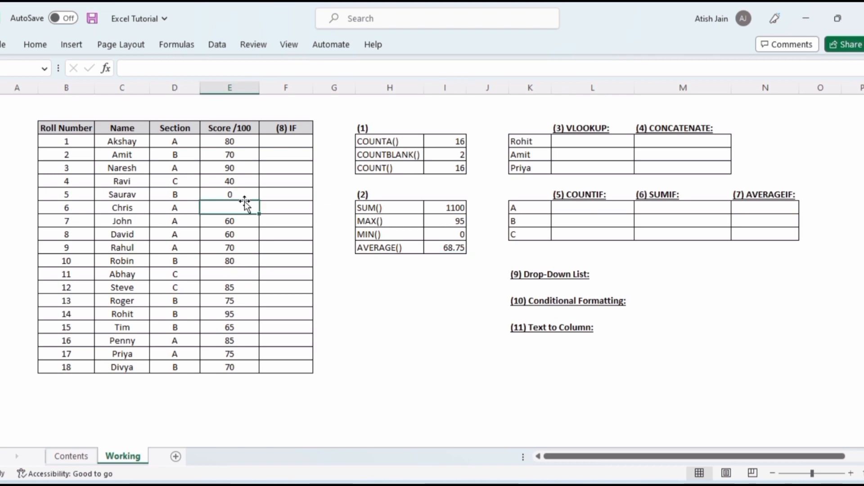
pyautogui.write('20')
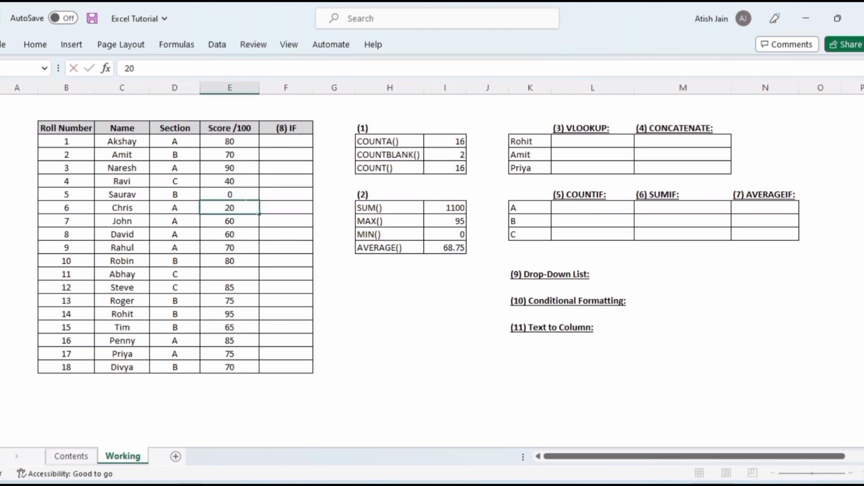
pyautogui.press('Return')
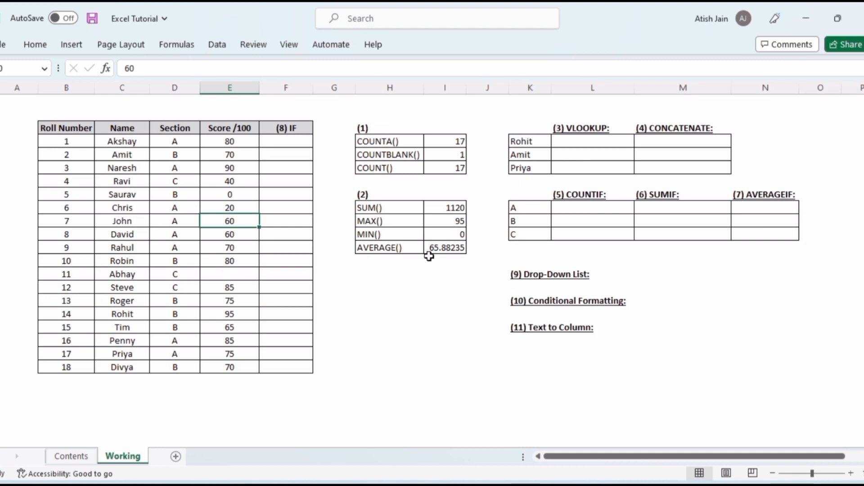
pyautogui.hotkey('ctrl', 'z')
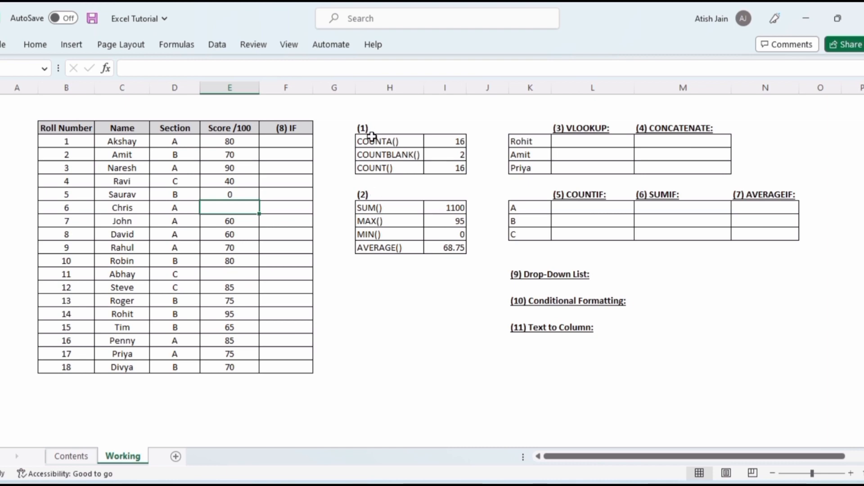
# Select the count results block and the sum, max, min and average block to review them
pyautogui.moveTo(358, 124); pyautogui.dragTo(460, 170)
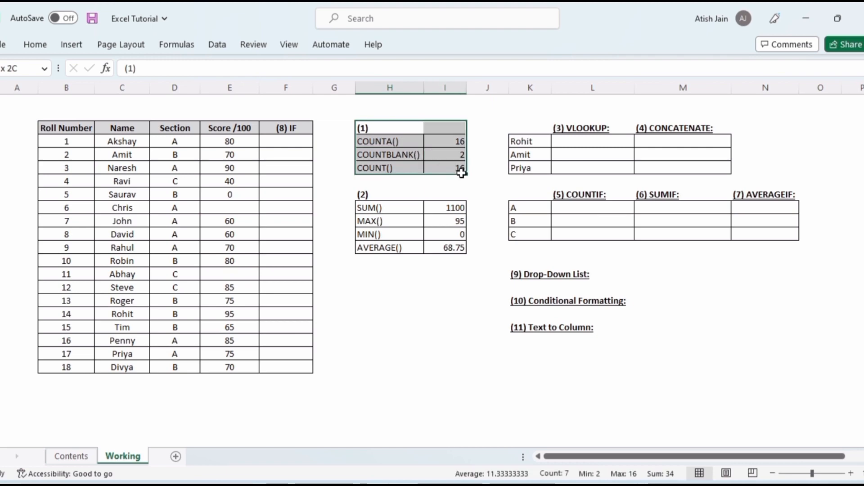
pyautogui.moveTo(373, 206); pyautogui.dragTo(440, 246)
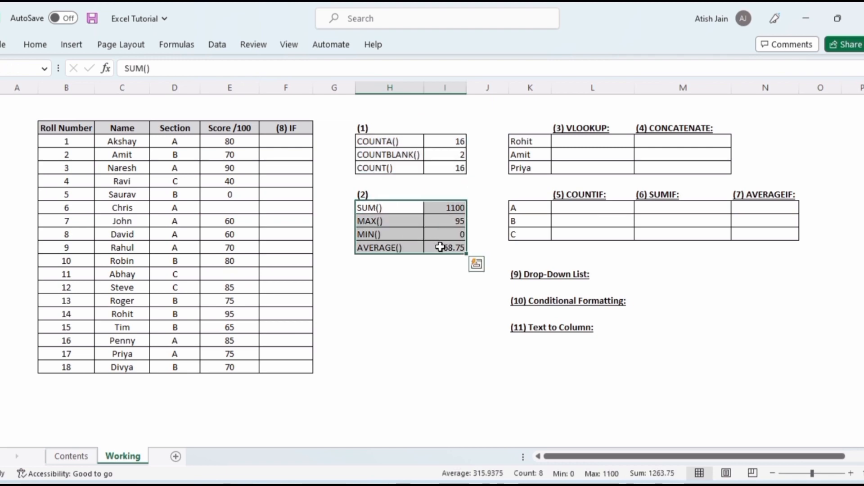
pyautogui.click(410, 295)
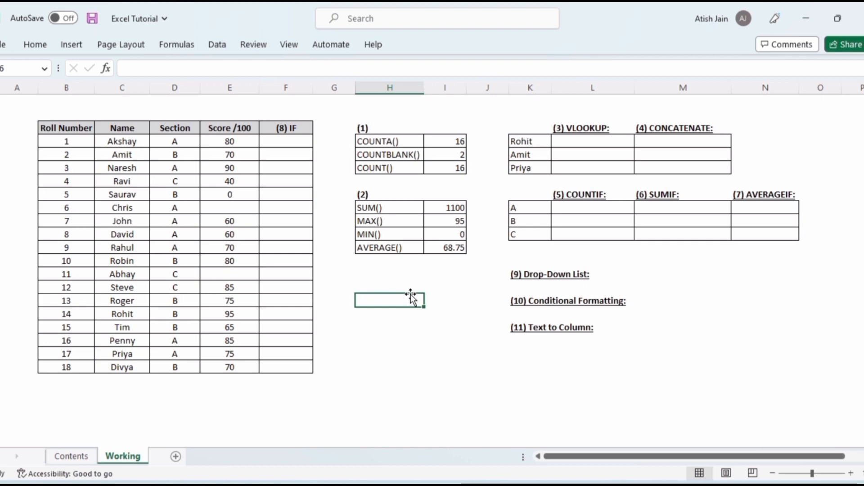
# Enter a VLOOKUP formula for Rohit looking up K4 in the absolute range $C$3:$E$21, column 3, with FALSE for exact match
pyautogui.click(583, 129)
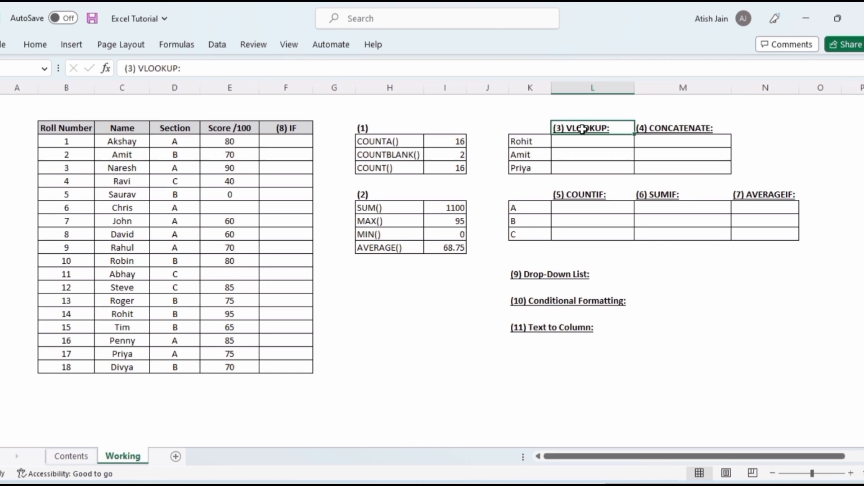
pyautogui.click(581, 141)
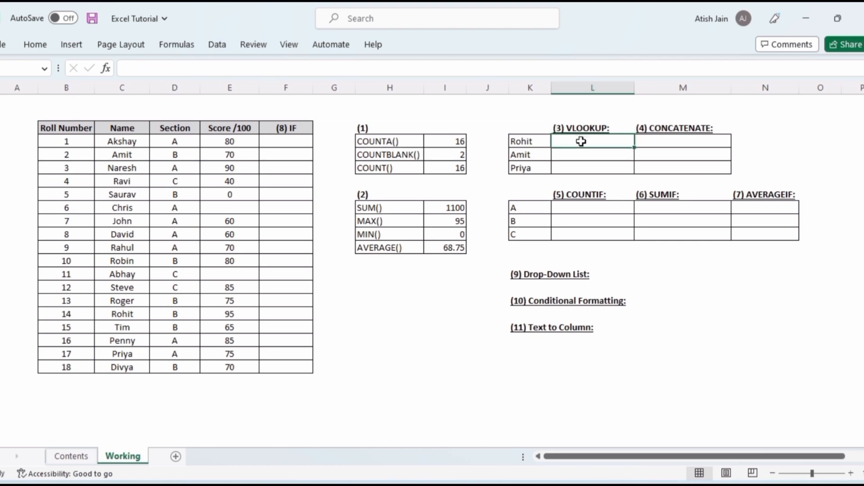
pyautogui.write('=vlo')
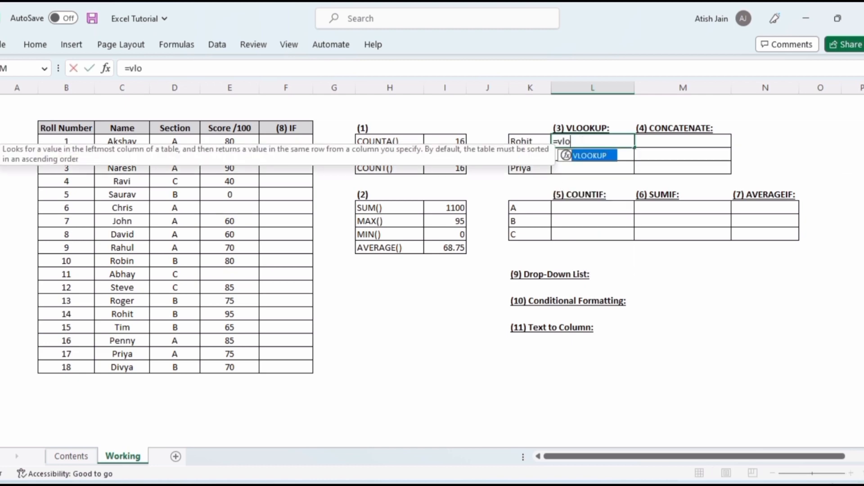
pyautogui.press('Tab')
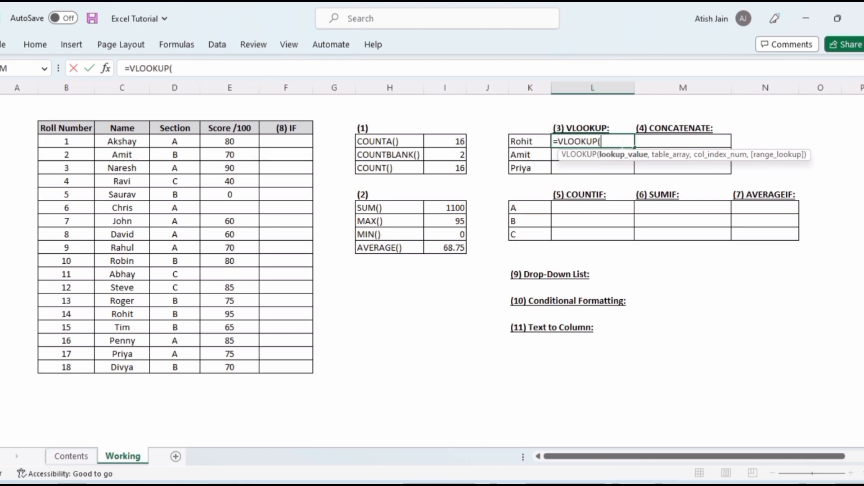
pyautogui.click(534, 142)
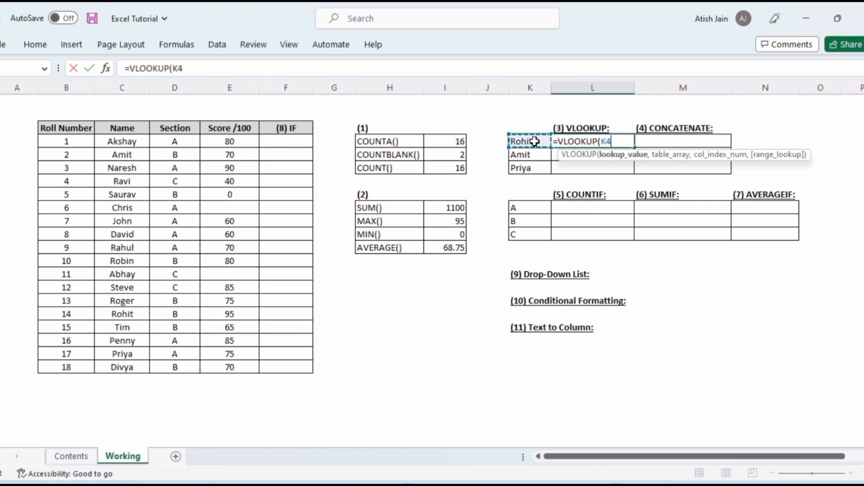
pyautogui.write(',')
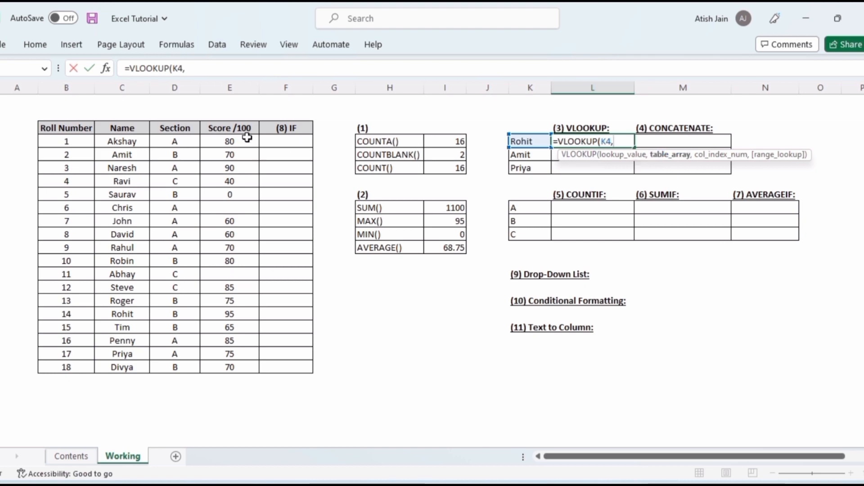
pyautogui.click(112, 128)
pyautogui.moveTo(112, 128); pyautogui.dragTo(226, 366)
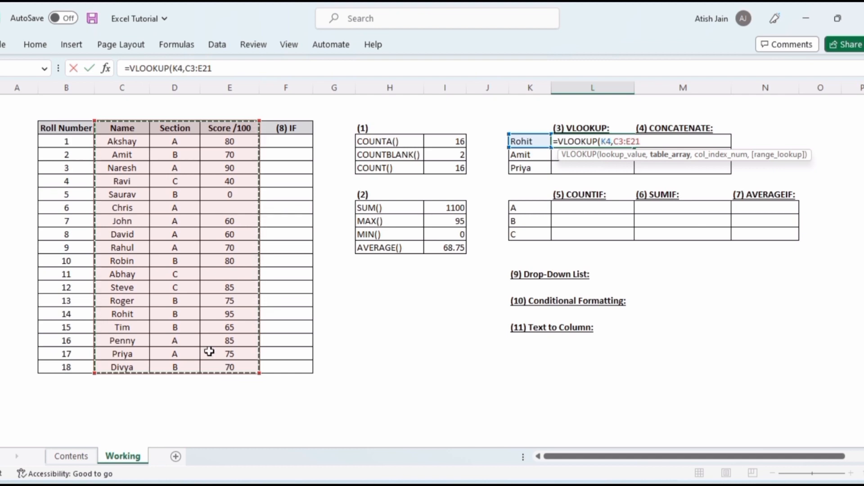
pyautogui.moveTo(63, 137); pyautogui.dragTo(228, 363)
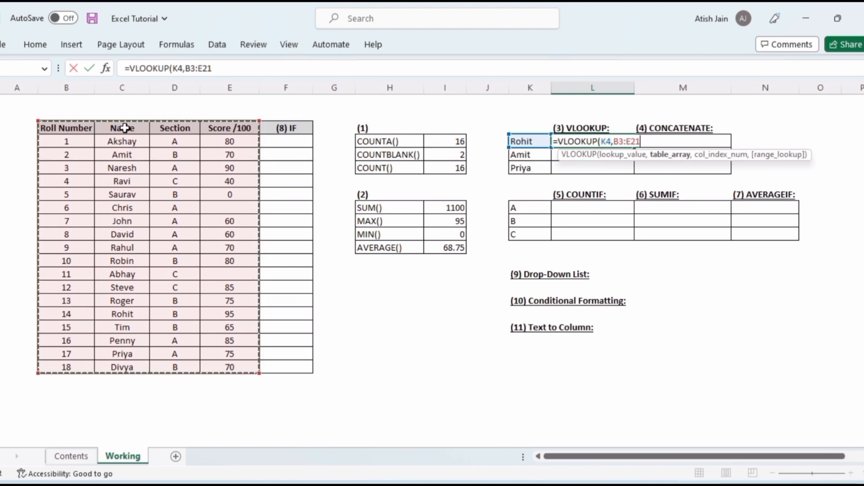
pyautogui.moveTo(125, 128); pyautogui.dragTo(236, 369)
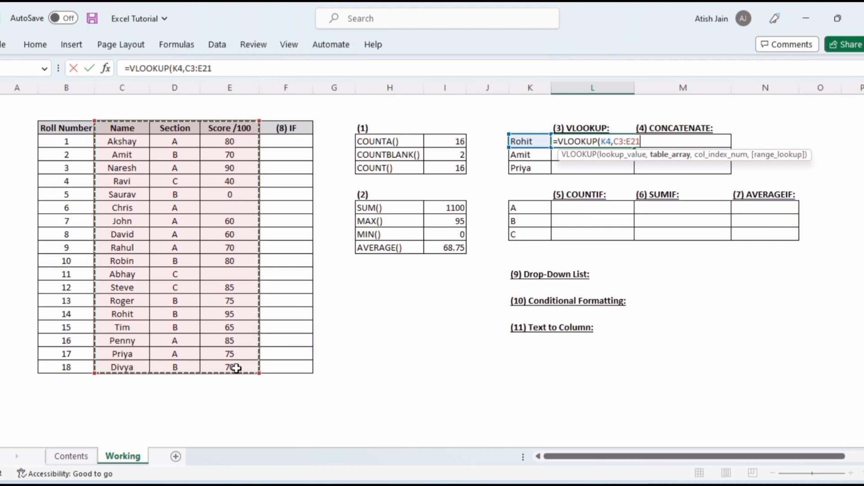
pyautogui.press('F4')
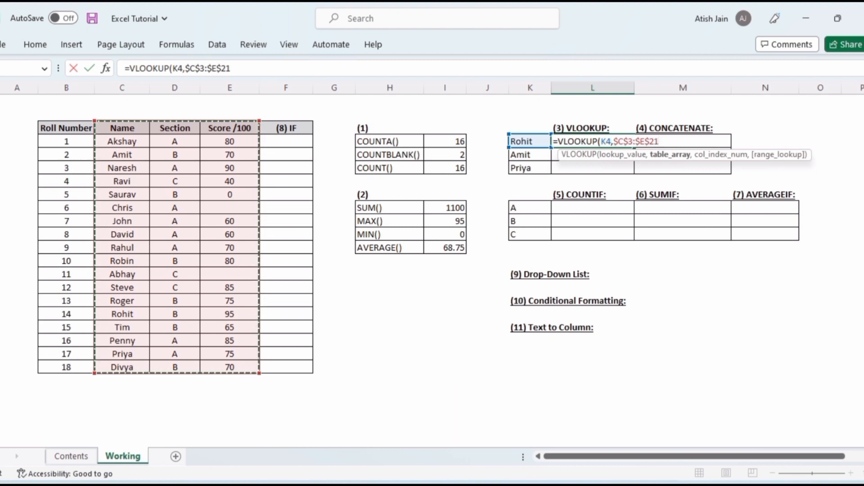
pyautogui.write(',')
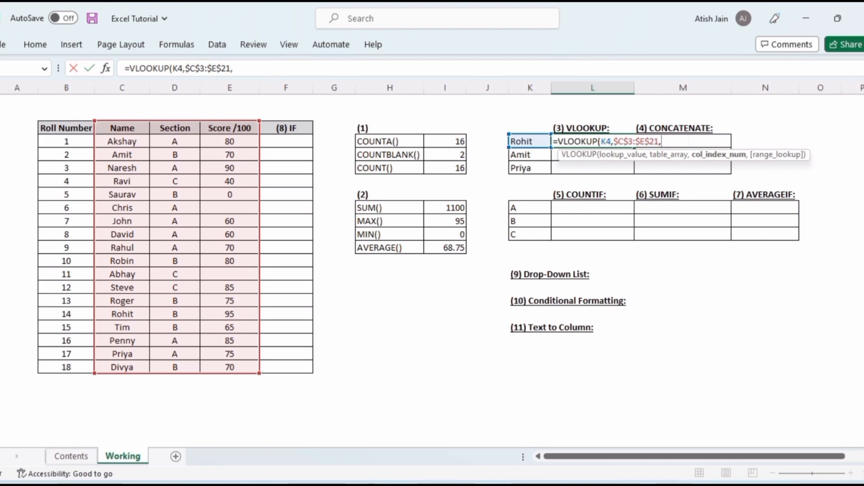
pyautogui.write('3,')
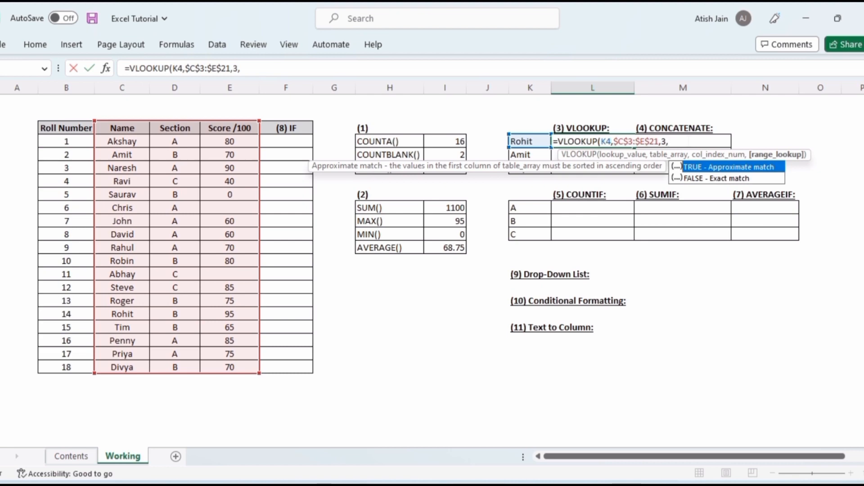
pyautogui.write('false')
pyautogui.write(')')
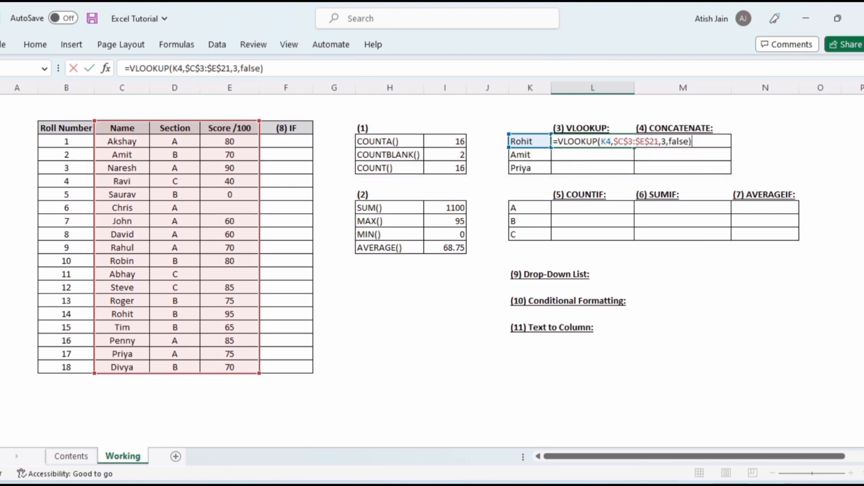
pyautogui.press('Return')
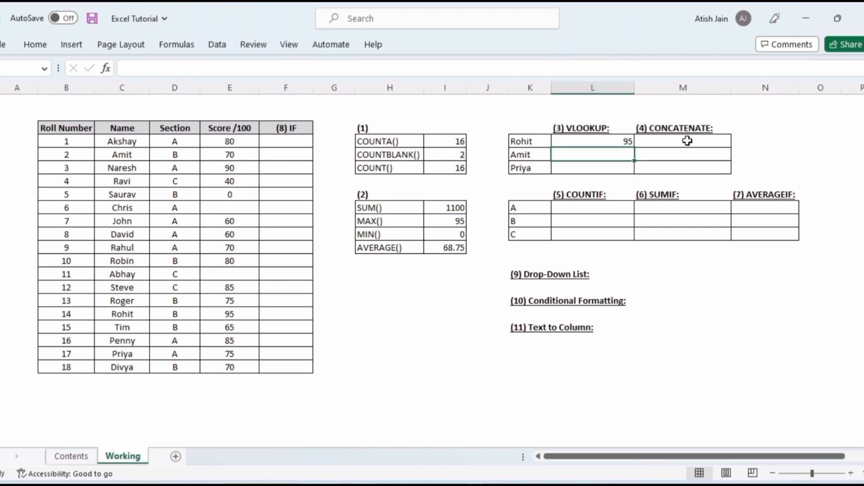
# Copy the VLOOKUP formula down to Amit's and Priya's result cells
pyautogui.press('Up')
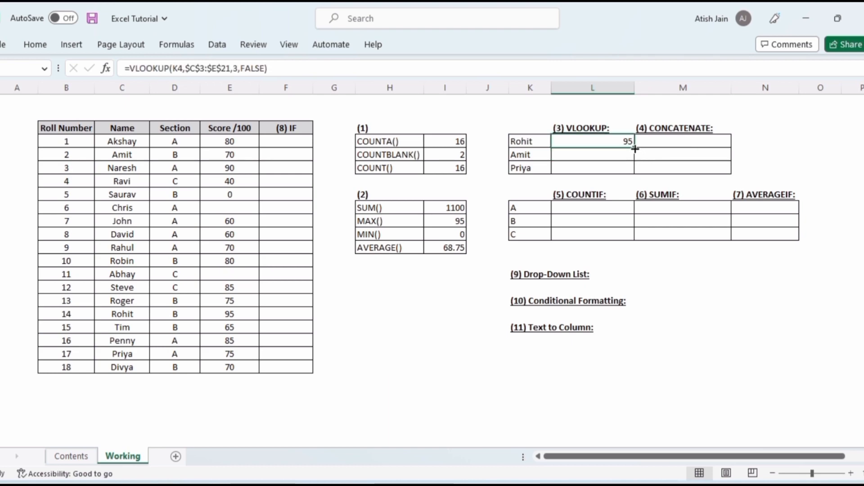
pyautogui.moveTo(635, 148); pyautogui.dragTo(634, 171)
pyautogui.click(601, 142)
# Make the Name, Section and Score cells of Rohit, Amit and Priya bold in the score table
pyautogui.click(128, 315)
pyautogui.hotkey('shift', 'Right')
pyautogui.hotkey('shift', 'Right')
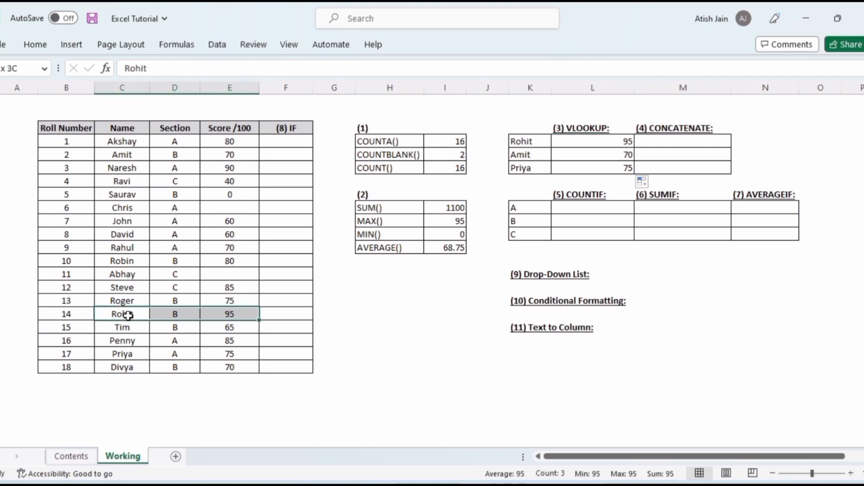
pyautogui.hotkey('ctrl', 'b')
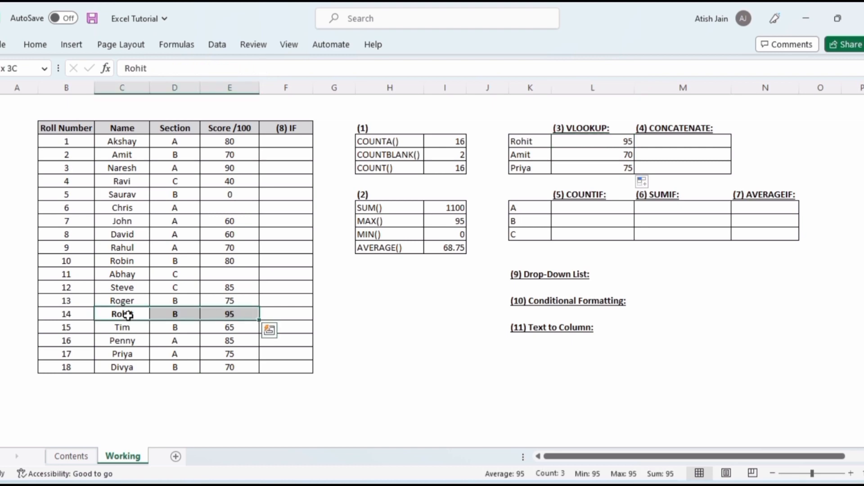
pyautogui.click(128, 155)
pyautogui.hotkey('shift', 'Right')
pyautogui.hotkey('shift', 'Right')
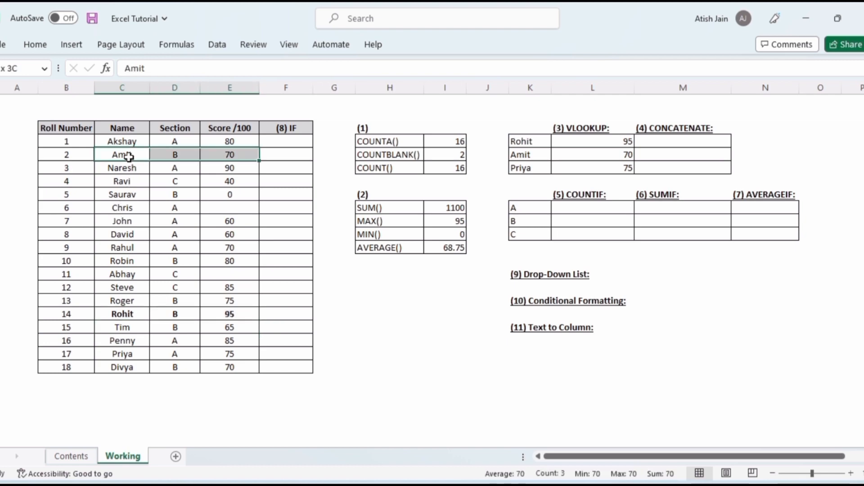
pyautogui.hotkey('ctrl', 'b')
pyautogui.click(136, 352)
pyautogui.hotkey('shift', 'Right')
pyautogui.hotkey('shift', 'Right')
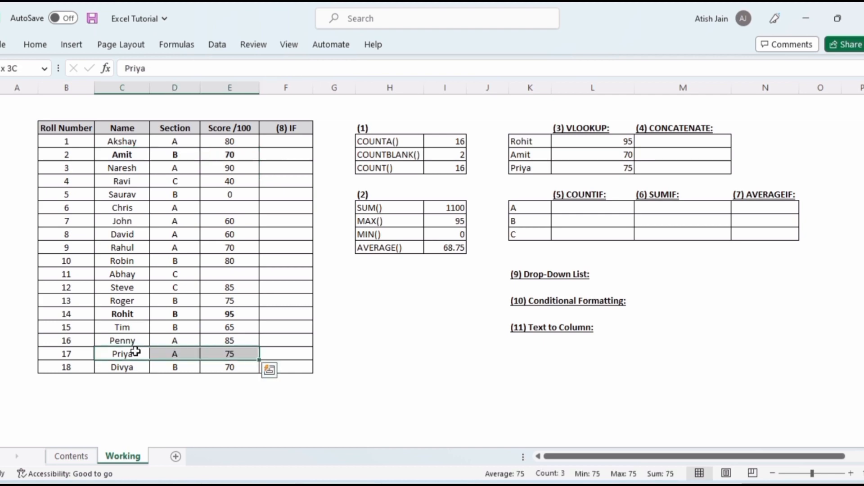
pyautogui.hotkey('ctrl', 'b')
# Join Rohit's name and VLOOKUP score with a hyphen using the formula =K4&"-"&L4 in the CONCATENATE column
pyautogui.click(677, 130)
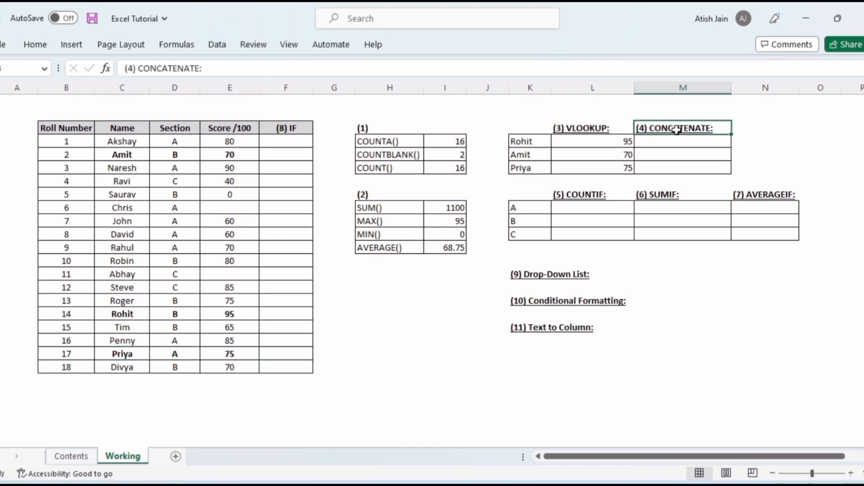
pyautogui.click(667, 143)
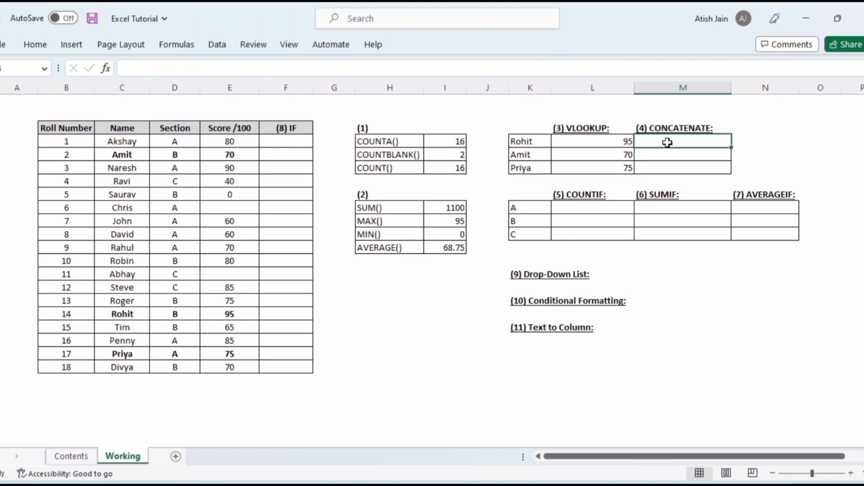
pyautogui.write('=')
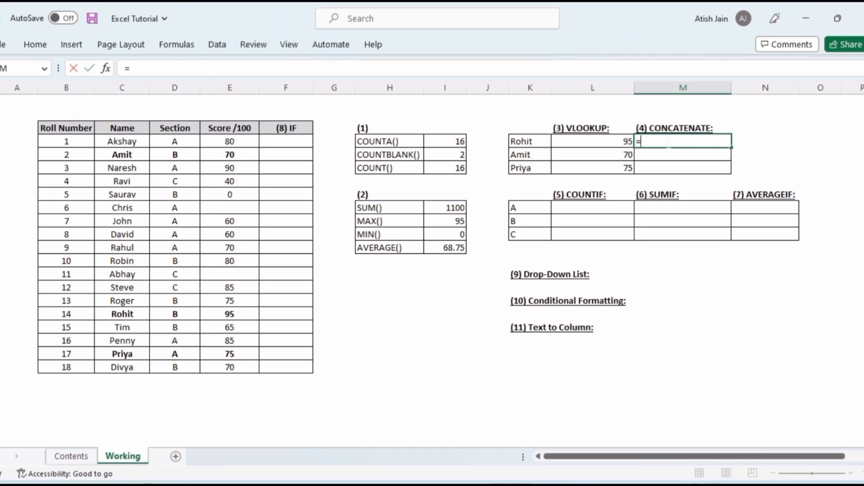
pyautogui.click(534, 140)
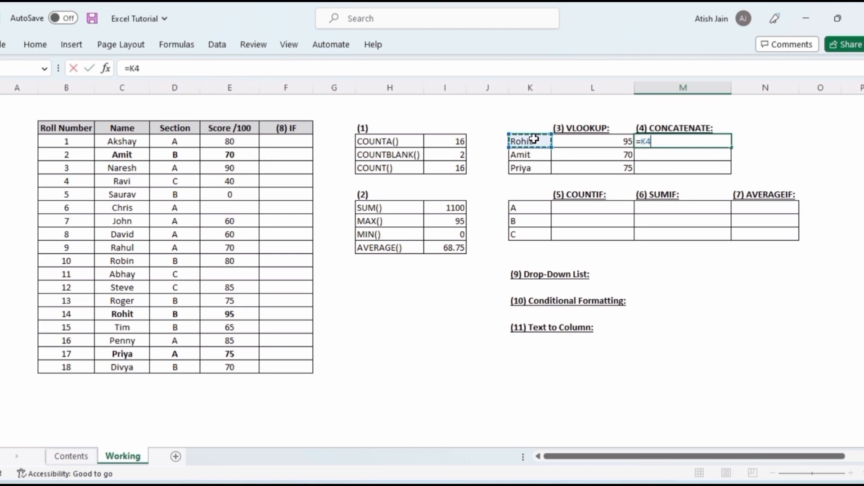
pyautogui.write('&')
pyautogui.write('"')
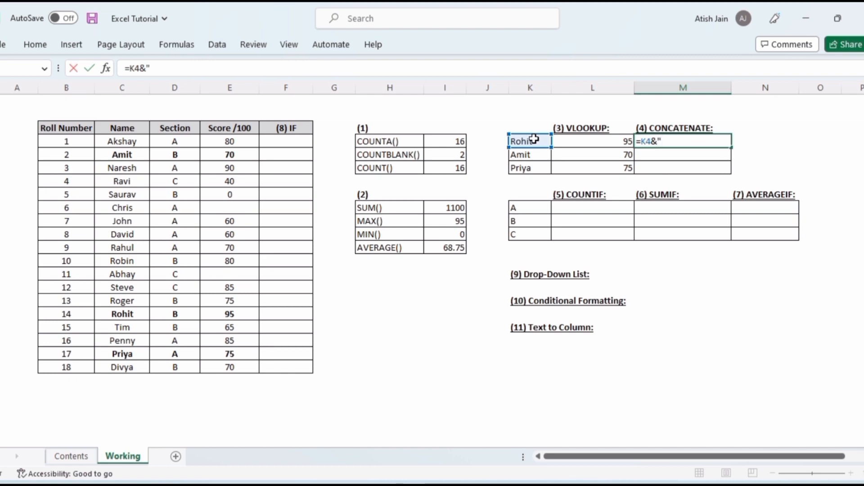
pyautogui.write('-"')
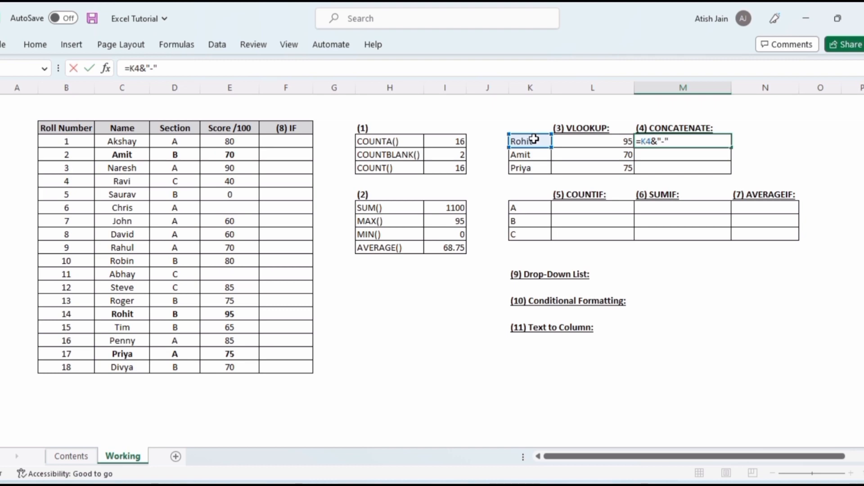
pyautogui.write('&')
pyautogui.click(602, 142)
pyautogui.press('Return')
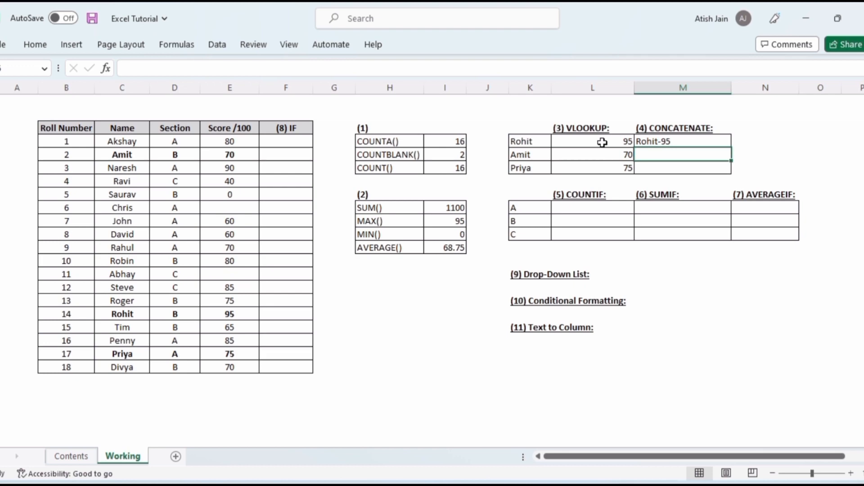
# Enter =CONCATENATE(K5,"-",L5) in Amit's CONCATENATE cell to join name and score with a hyphen
pyautogui.write('=concate')
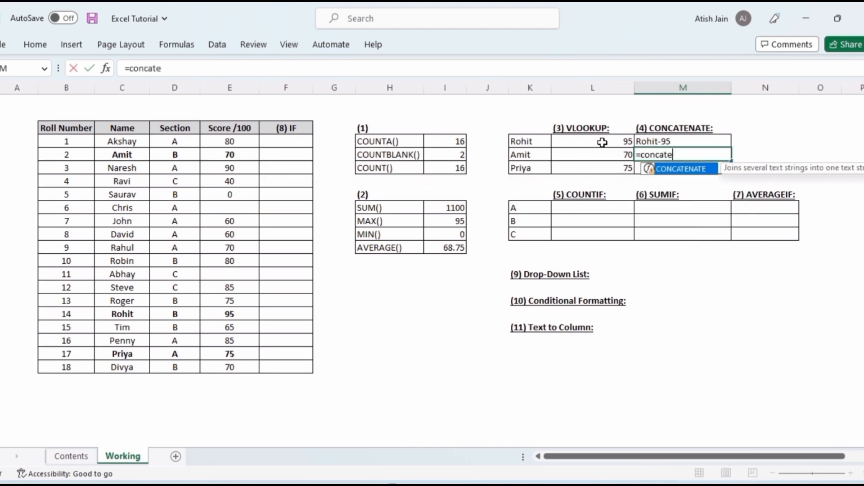
pyautogui.press('Tab')
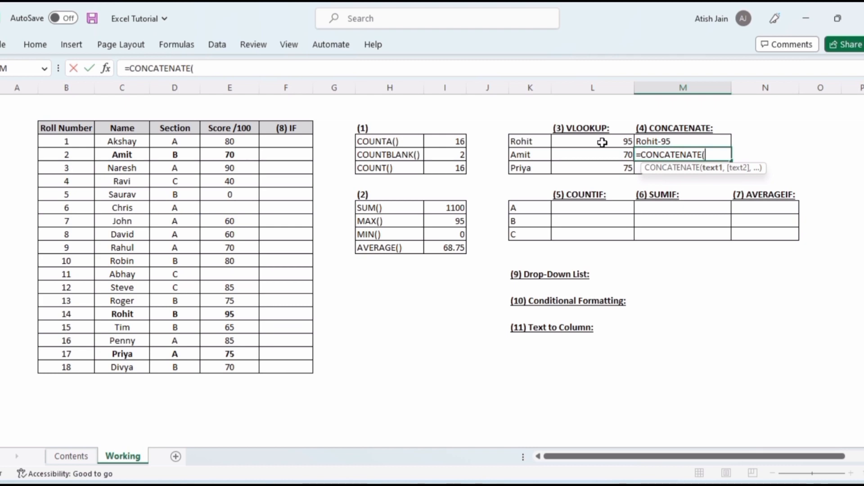
pyautogui.click(524, 156)
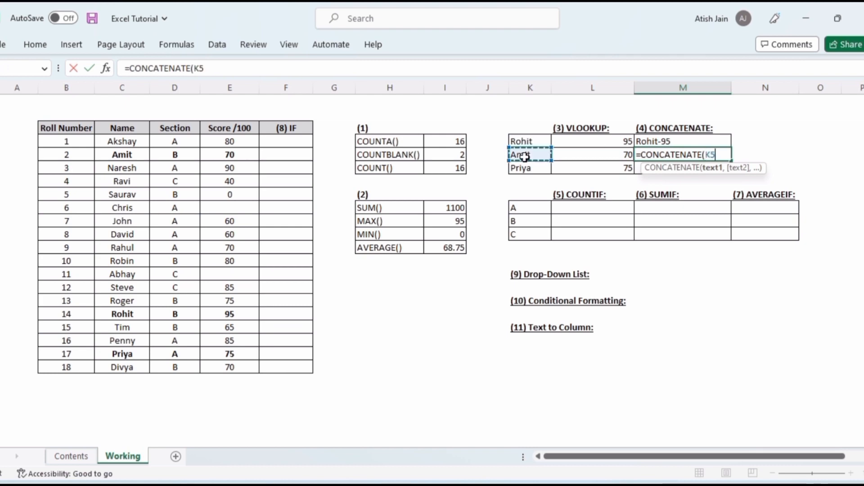
pyautogui.write(',"-')
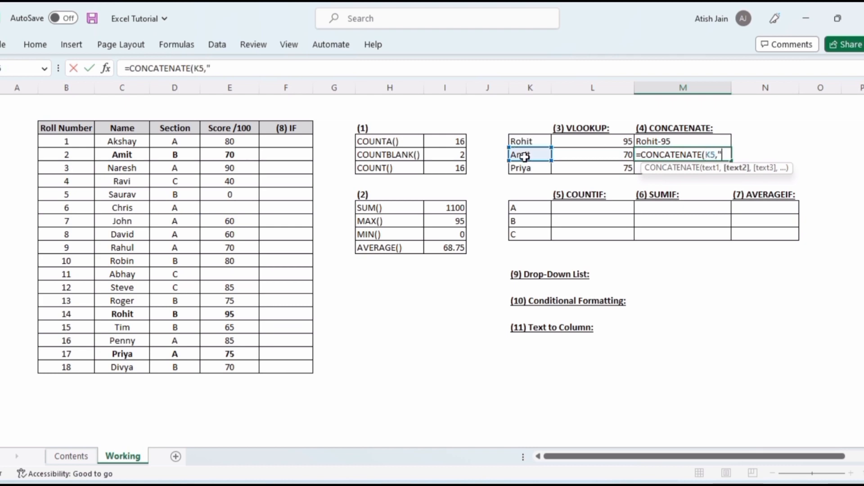
pyautogui.write('",')
pyautogui.click(575, 157)
pyautogui.press('Return')
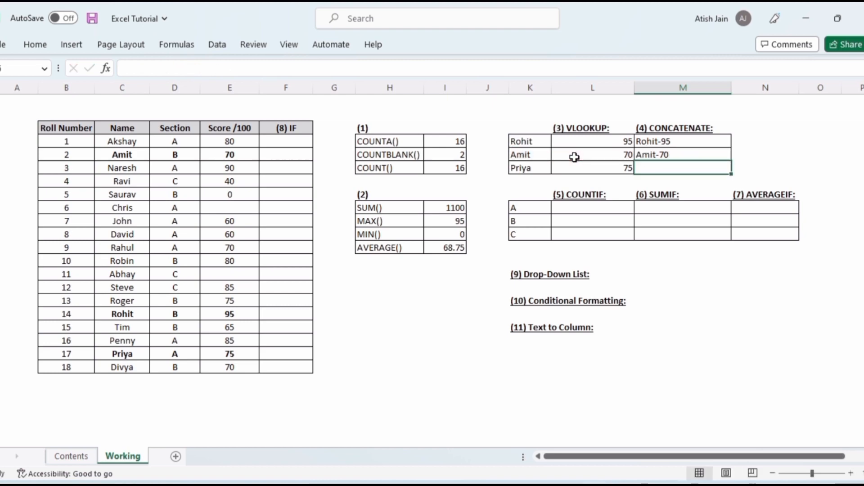
# Compare the ampersand formula in Rohit's cell with the CONCATENATE formula in Amit's cell
pyautogui.press('Up')
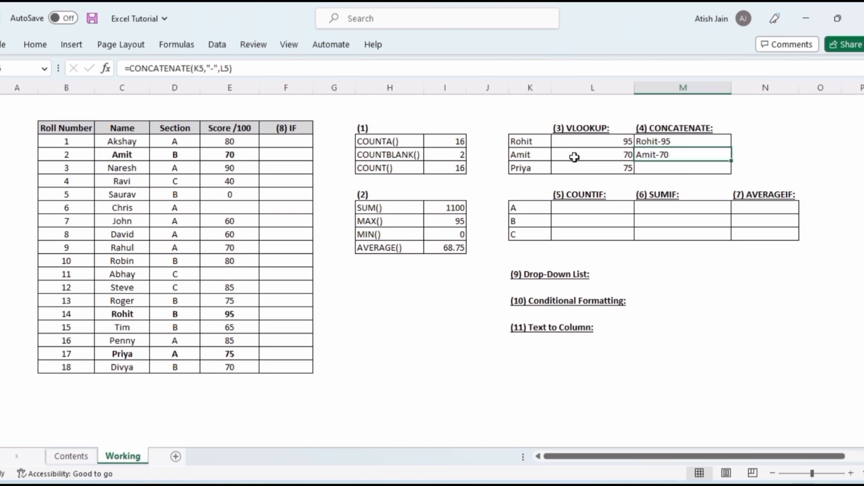
pyautogui.press('Up')
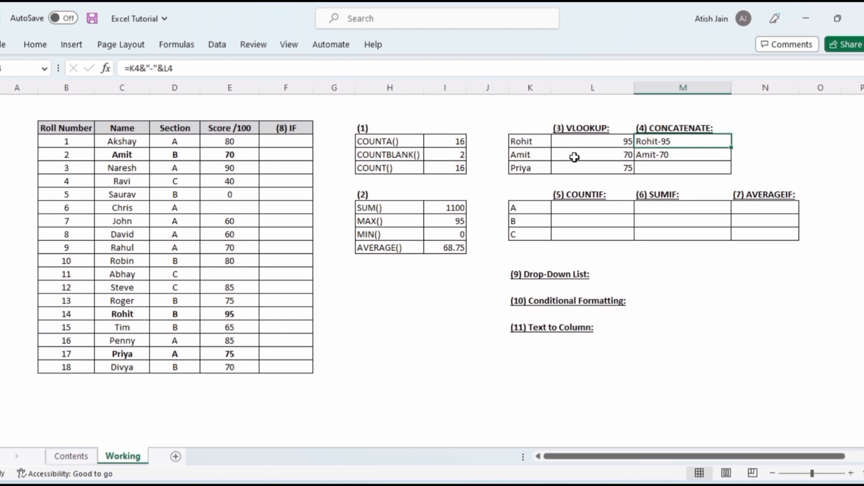
pyautogui.press('Down')
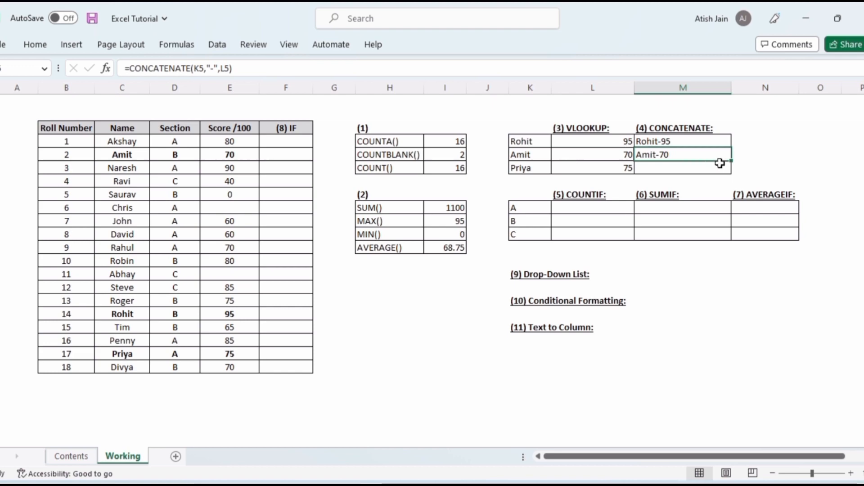
# Fill the CONCATENATE formula down into Priya's cell
pyautogui.moveTo(732, 164); pyautogui.dragTo(732, 176)
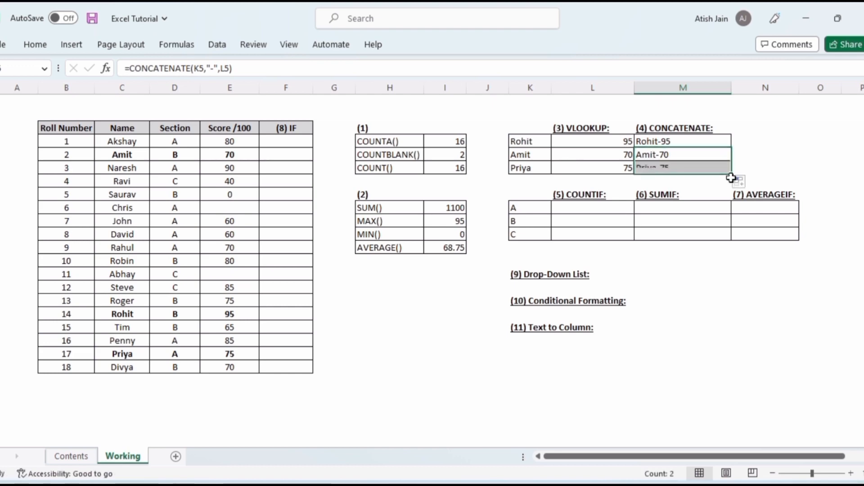
pyautogui.click(670, 156)
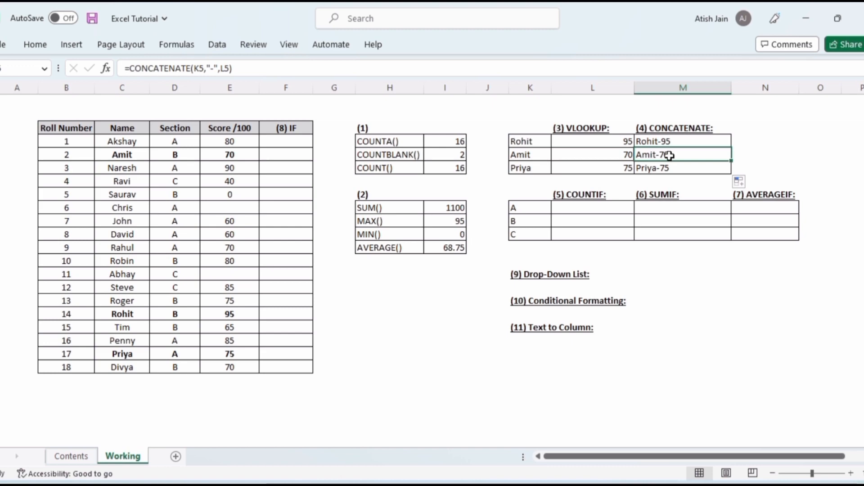
# Count section A students with =COUNTIF($D$4:$D$21,K9) and fill the formula down for sections B and C
pyautogui.click(593, 194)
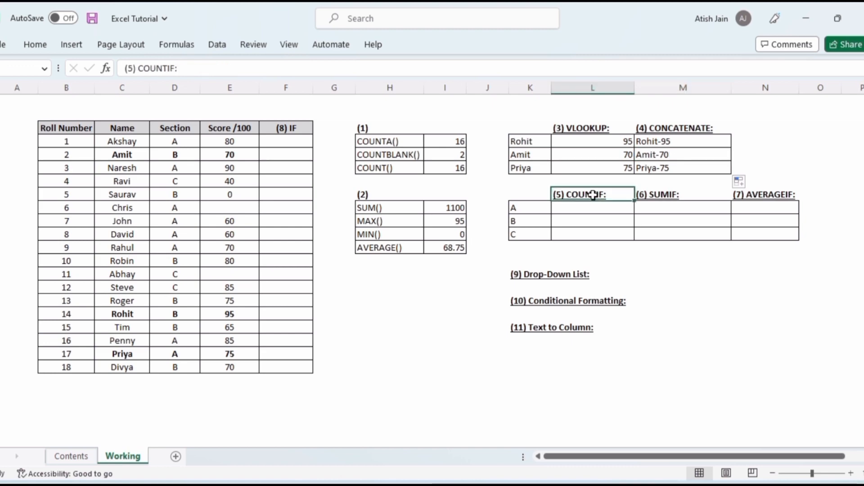
pyautogui.click(575, 211)
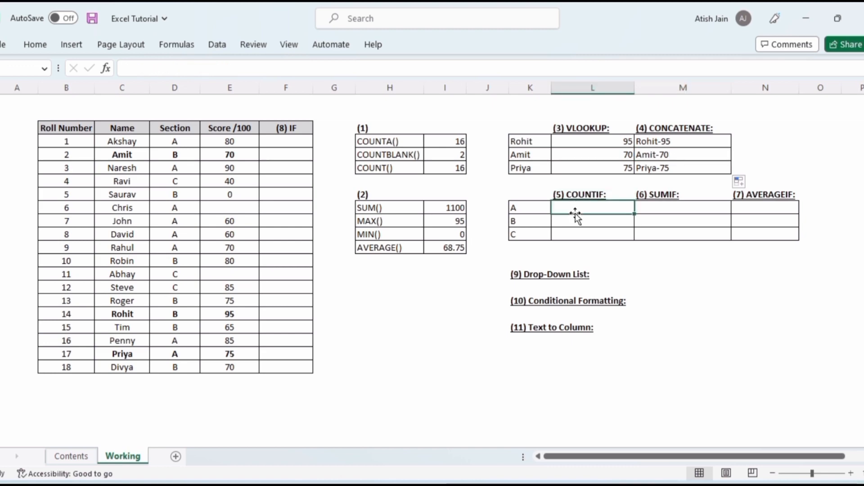
pyautogui.write('=coun')
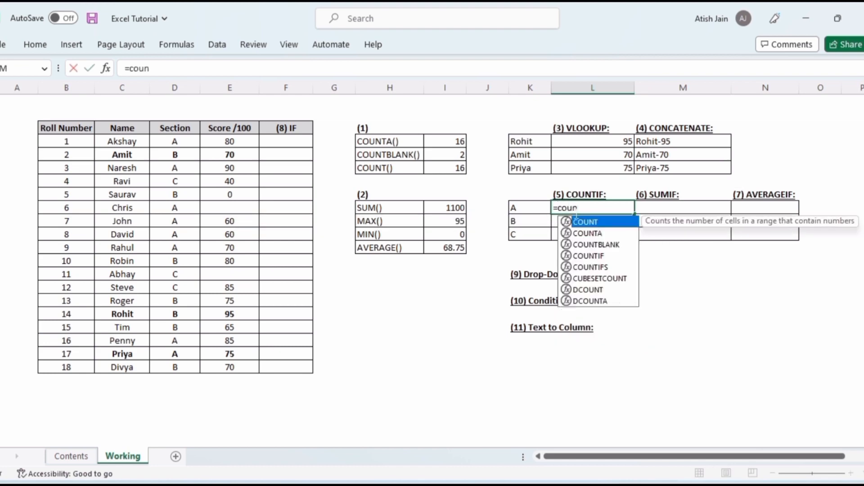
pyautogui.write('tif')
pyautogui.press('Tab')
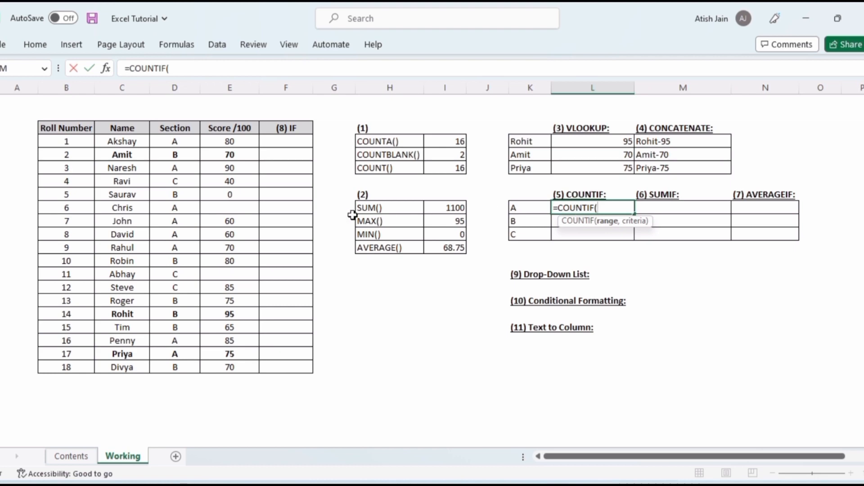
pyautogui.click(187, 143)
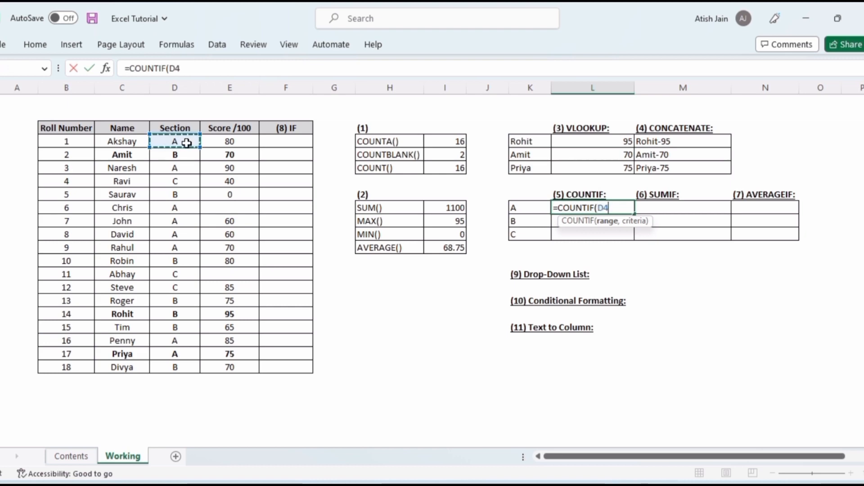
pyautogui.moveTo(187, 143); pyautogui.dragTo(186, 368)
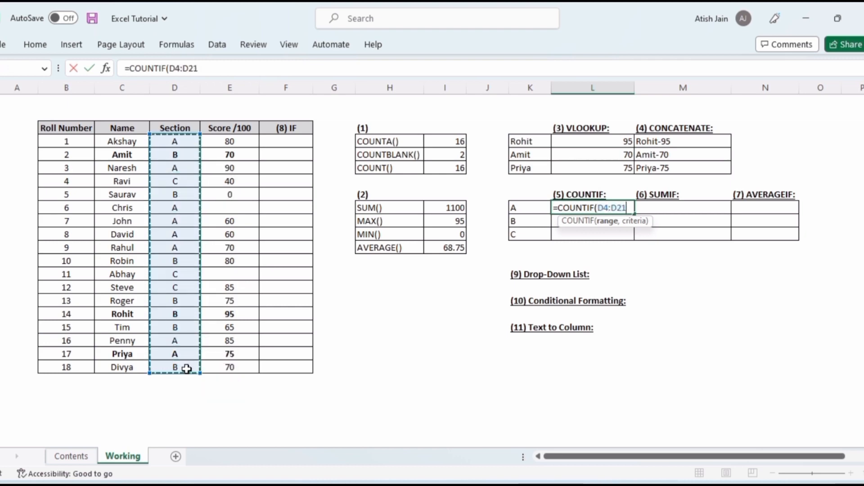
pyautogui.press('F4')
pyautogui.write(',')
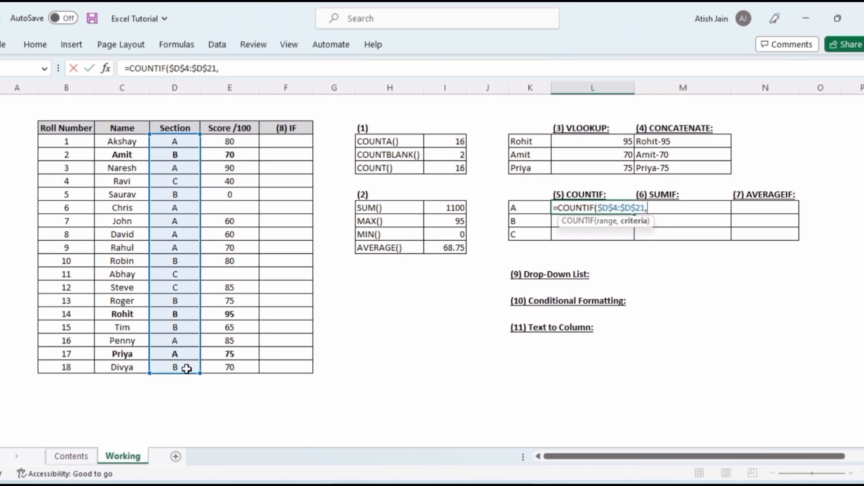
pyautogui.click(525, 208)
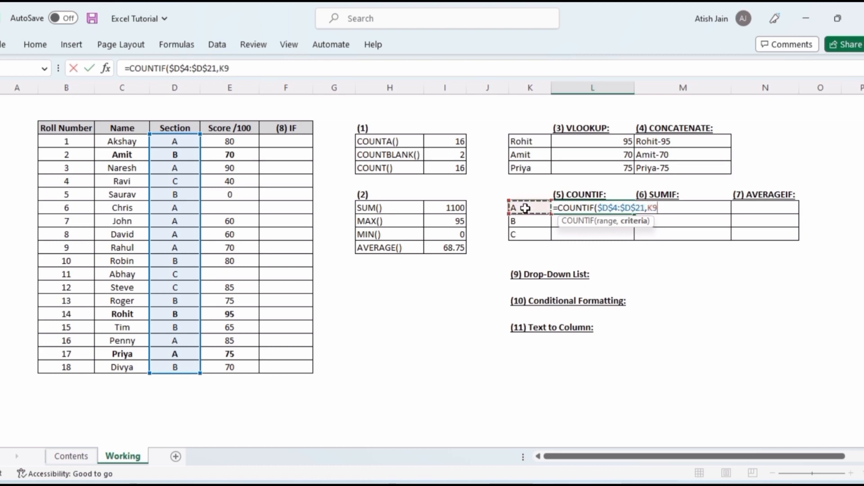
pyautogui.press('Return')
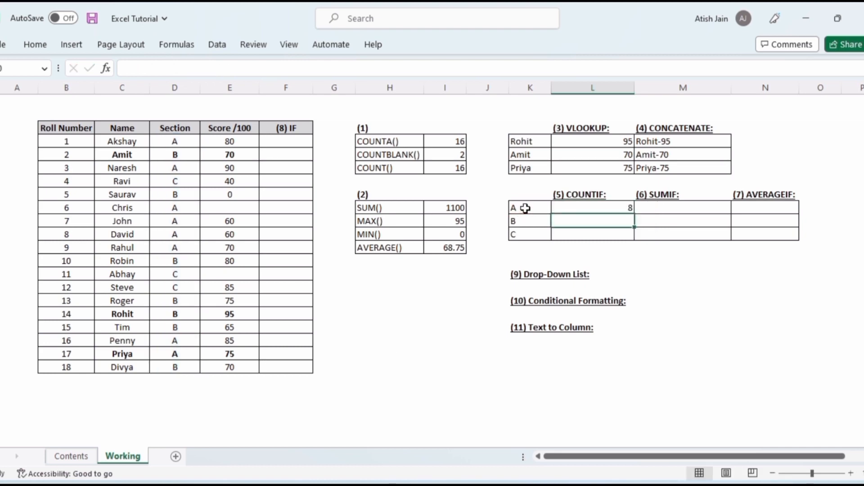
pyautogui.press('Up')
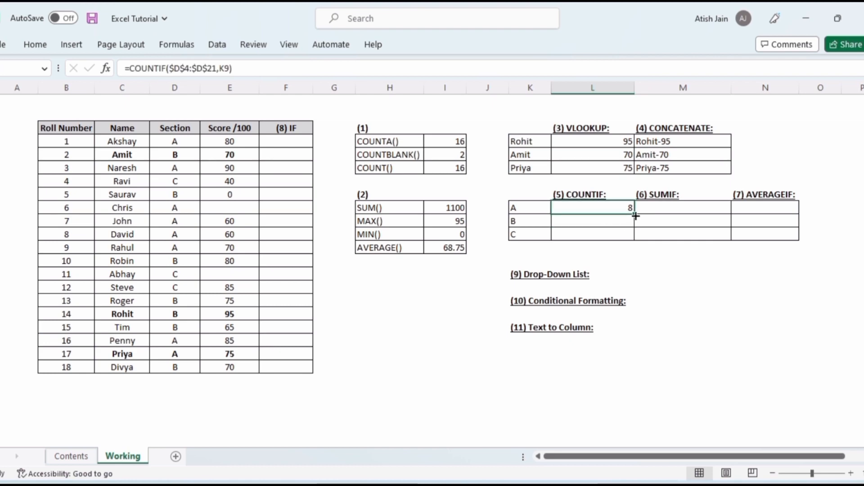
pyautogui.moveTo(635, 216); pyautogui.dragTo(635, 236)
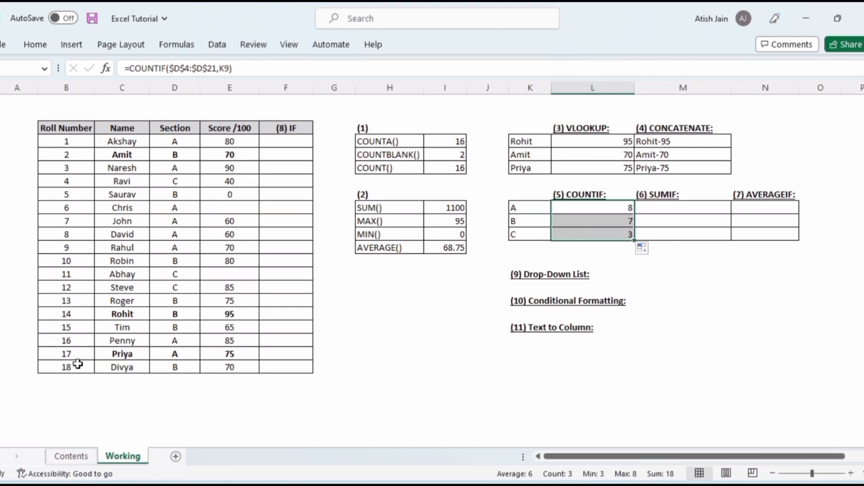
# Enter =SUMIF($D$4:$D$21,K9,$E$4:$E$21) in section A's SUMIF cell to total its scores
pyautogui.press('Right')
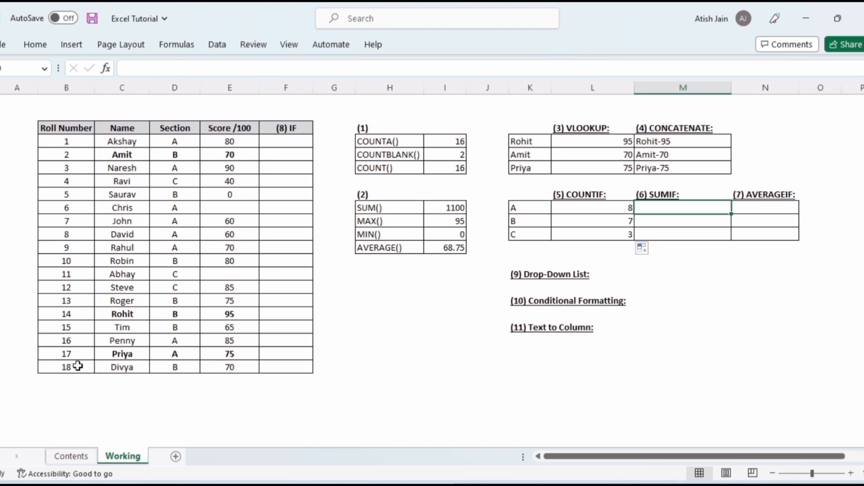
pyautogui.write('=sumi')
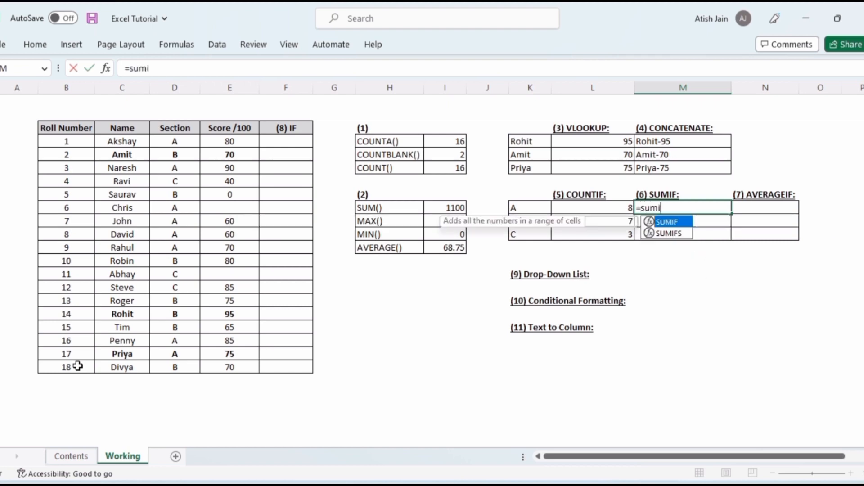
pyautogui.write('f')
pyautogui.press('Tab')
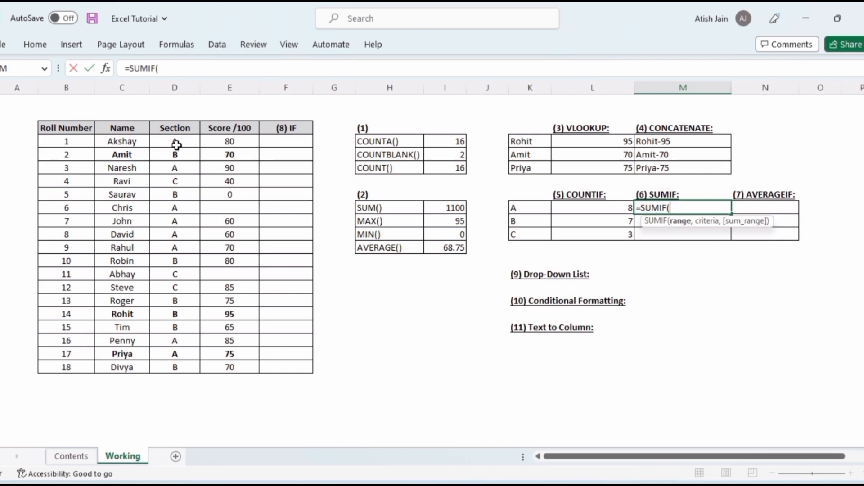
pyautogui.moveTo(176, 144); pyautogui.dragTo(169, 252)
pyautogui.moveTo(169, 322); pyautogui.dragTo(172, 369)
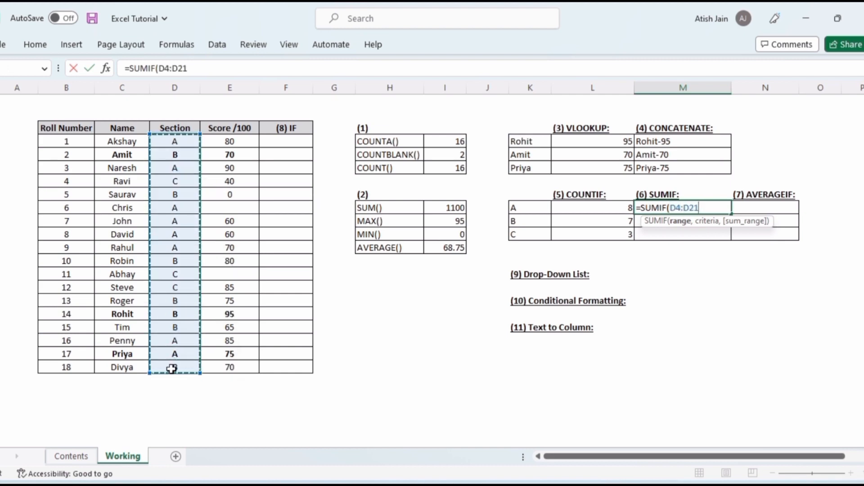
pyautogui.press('F4')
pyautogui.write(',')
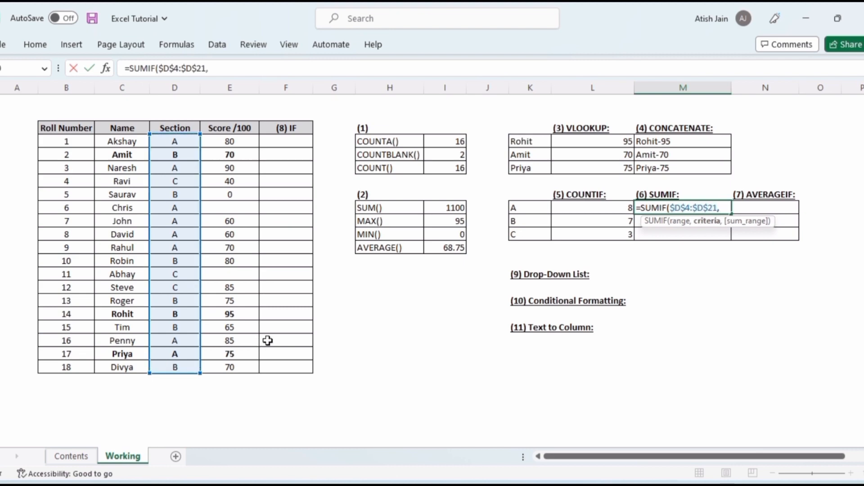
pyautogui.click(530, 211)
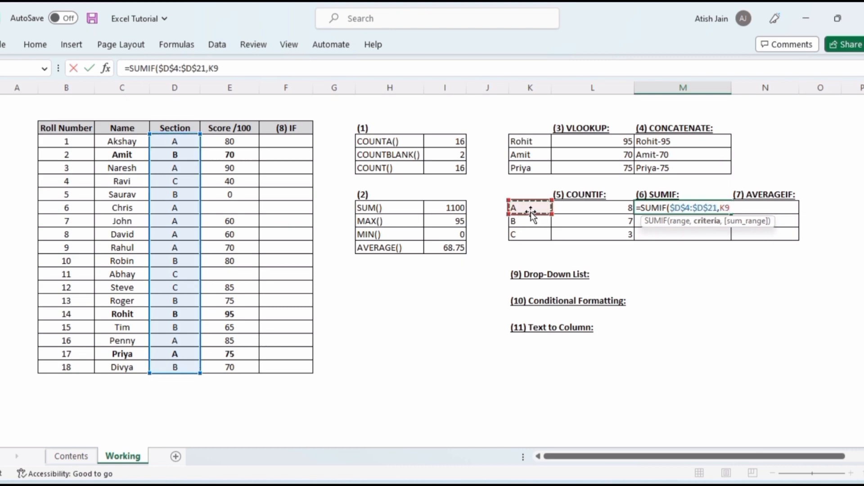
pyautogui.write(',')
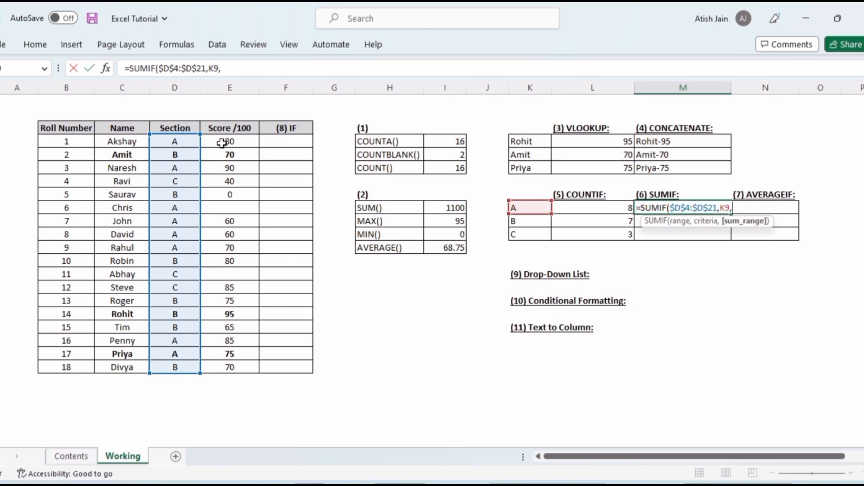
pyautogui.moveTo(233, 142); pyautogui.dragTo(241, 372)
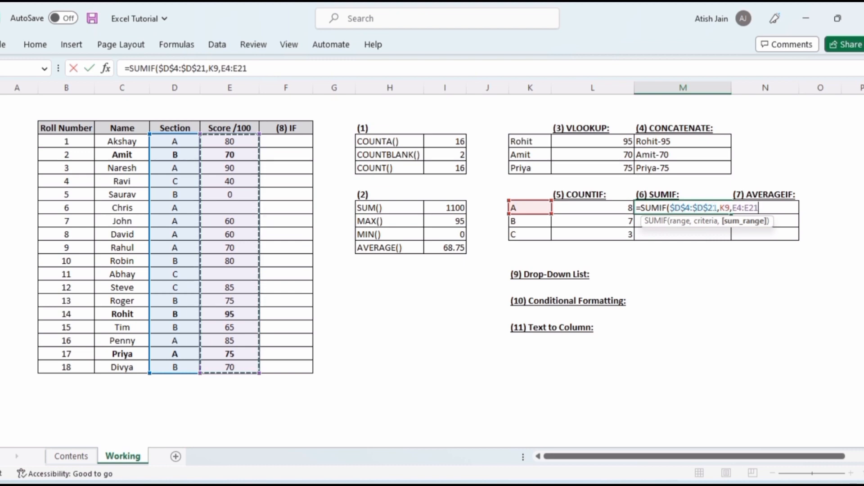
pyautogui.press('F4')
pyautogui.press('Return')
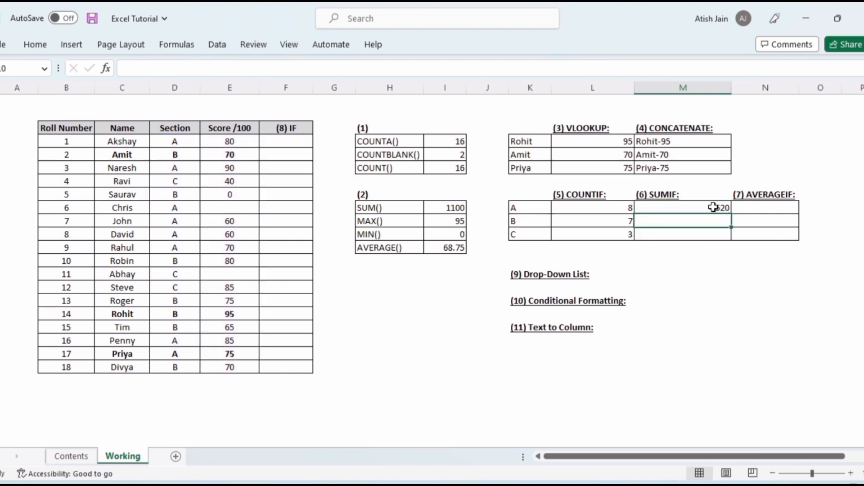
# Fill the SUMIF formula down for sections B and C and check the copied formulas
pyautogui.press('Up')
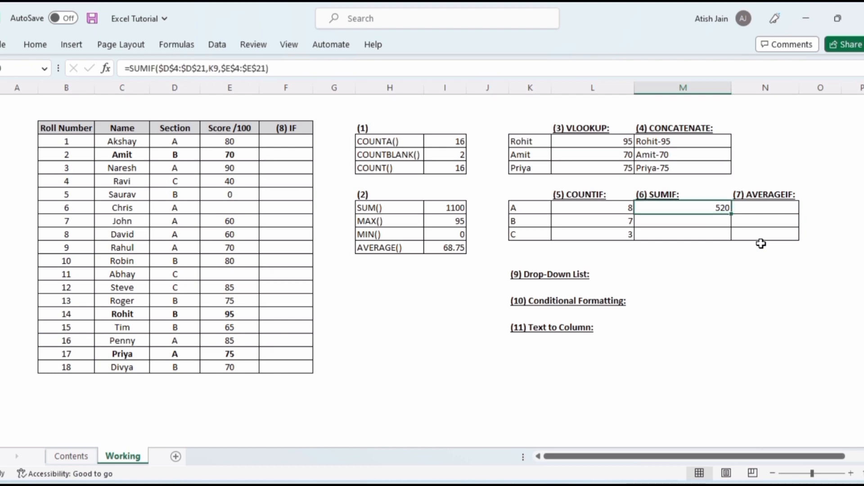
pyautogui.moveTo(733, 214); pyautogui.dragTo(732, 239)
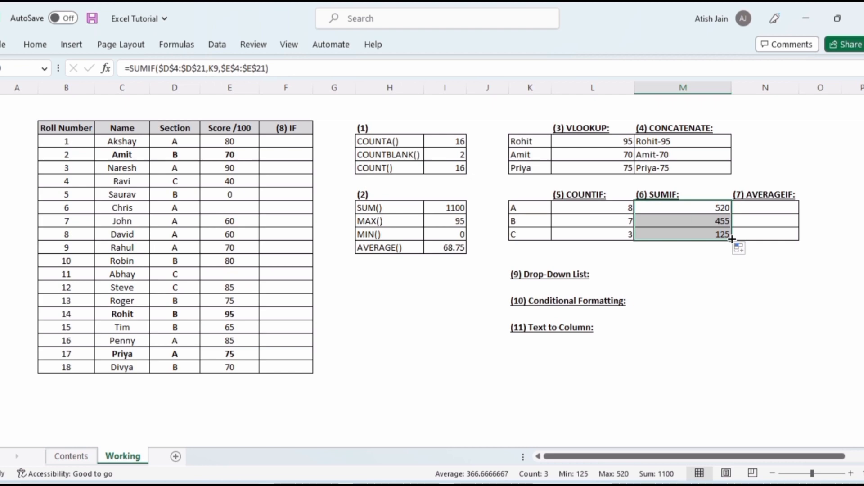
pyautogui.click(703, 210)
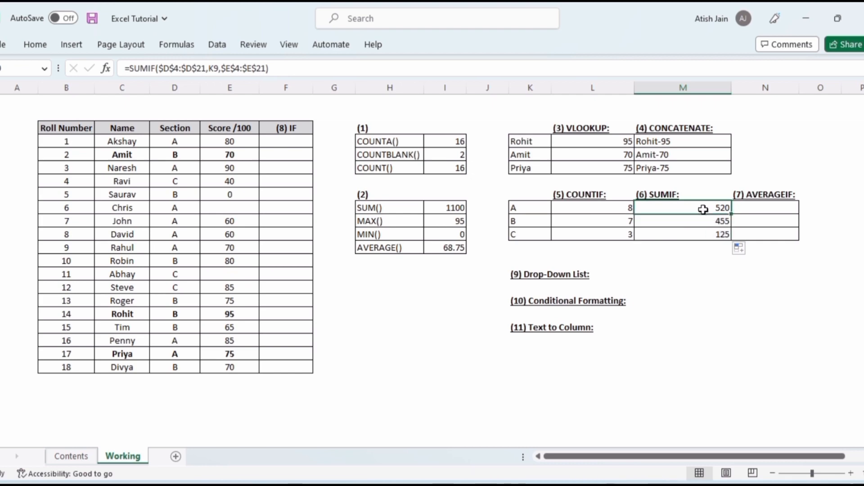
pyautogui.click(713, 237)
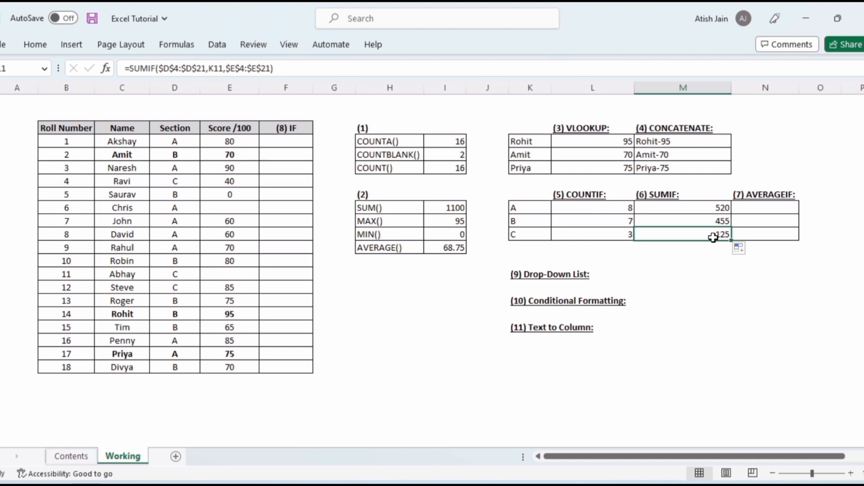
# Enter =AVERAGEIF($D$4:$D$21,K9,E4:E21) in section A's AVERAGEIF cell to average its scores
pyautogui.press('Up')
pyautogui.press('Up')
pyautogui.press('Right')
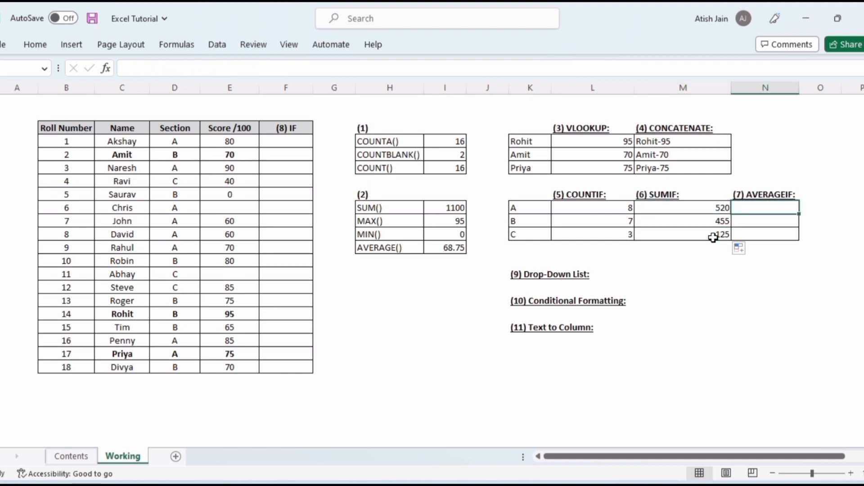
pyautogui.write('=aver')
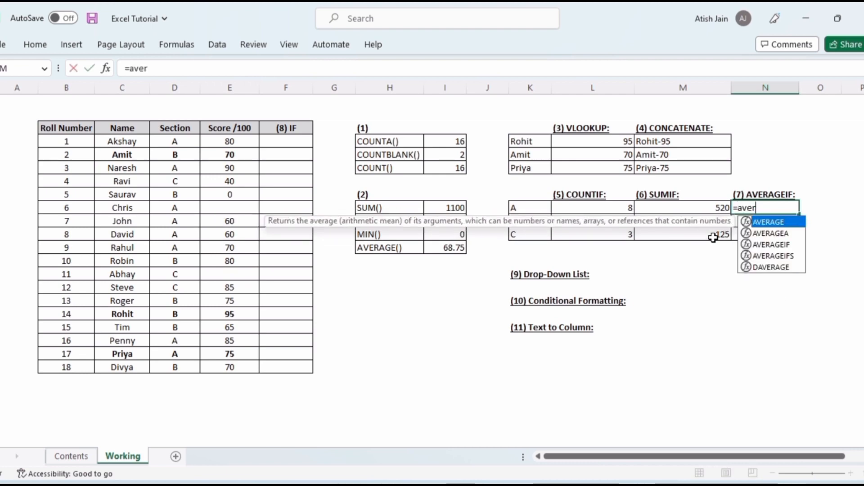
pyautogui.write('ageif')
pyautogui.press('Tab')
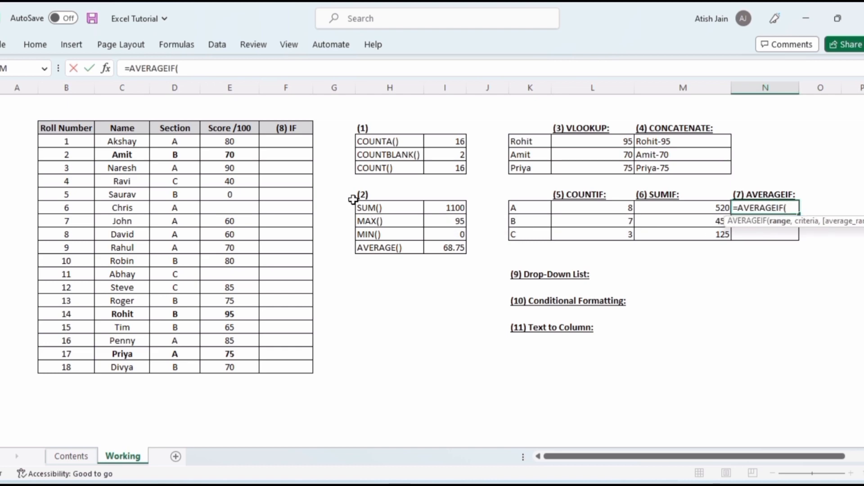
pyautogui.moveTo(174, 141); pyautogui.dragTo(179, 364)
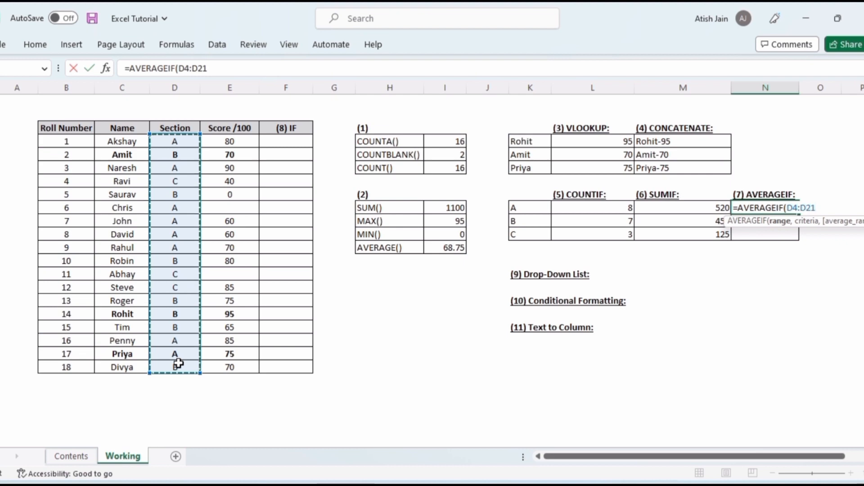
pyautogui.press('F4')
pyautogui.write(',')
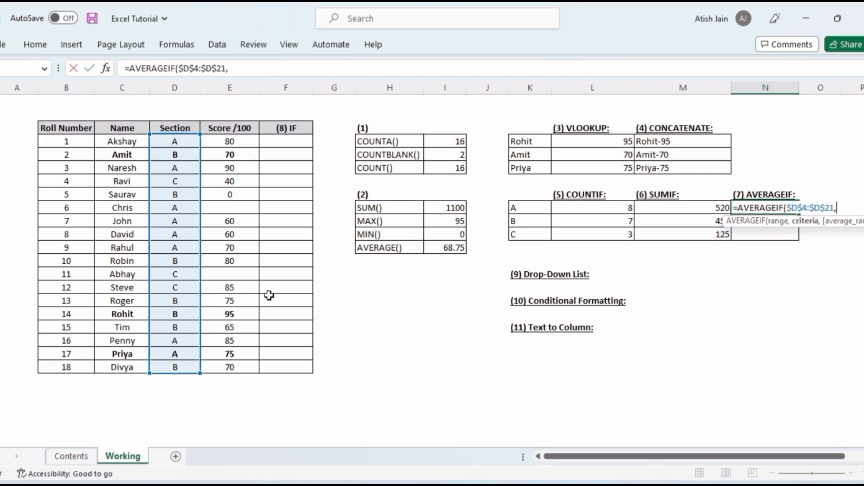
pyautogui.click(517, 209)
pyautogui.write(',')
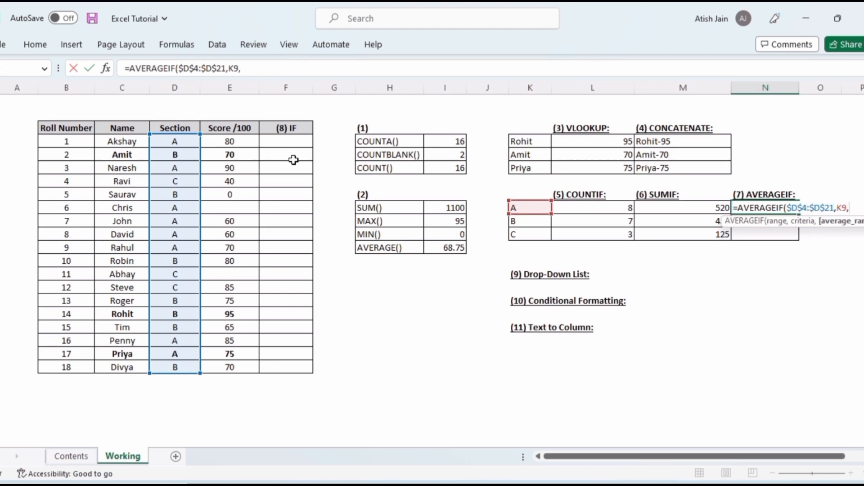
pyautogui.moveTo(242, 142); pyautogui.dragTo(236, 369)
pyautogui.write(')')
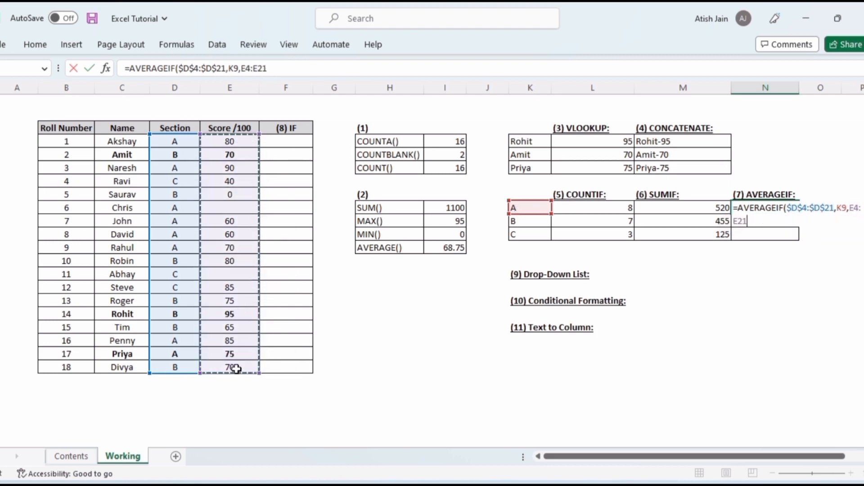
pyautogui.press('Return')
# Fill section A's AVERAGEIF formula down to section B and inspect the copied formula's ranges
pyautogui.press('Up')
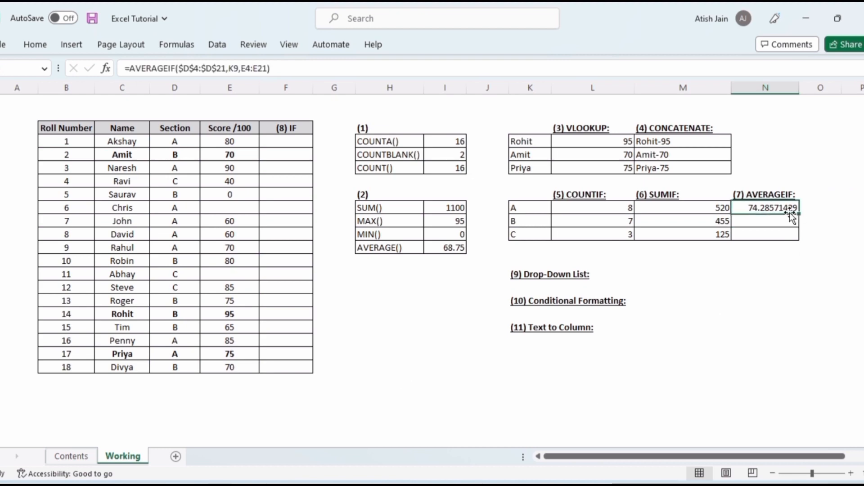
pyautogui.moveTo(799, 215); pyautogui.dragTo(781, 222)
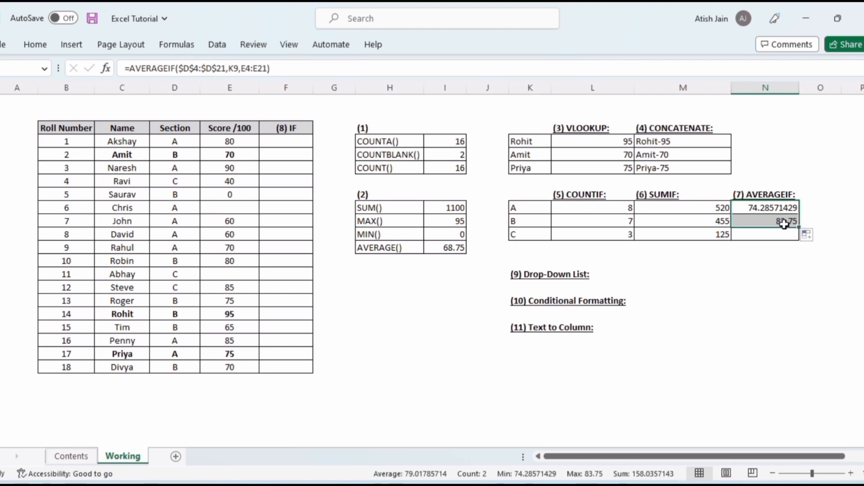
pyautogui.click(781, 222)
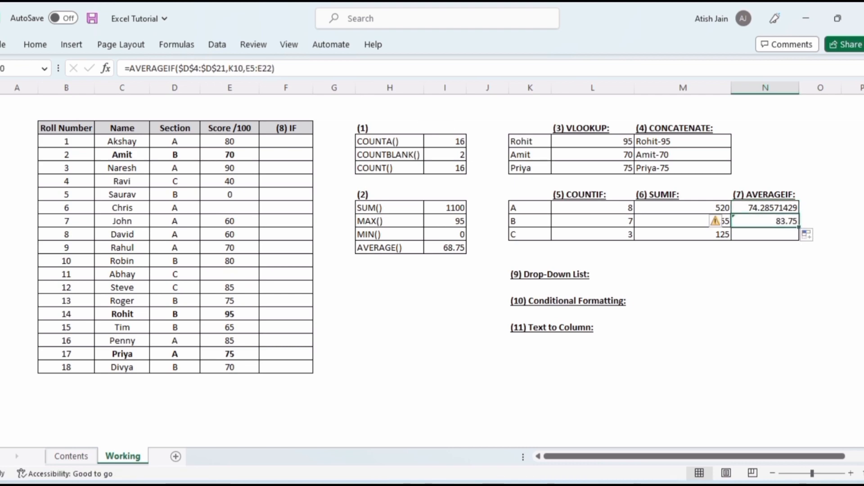
pyautogui.click(258, 68)
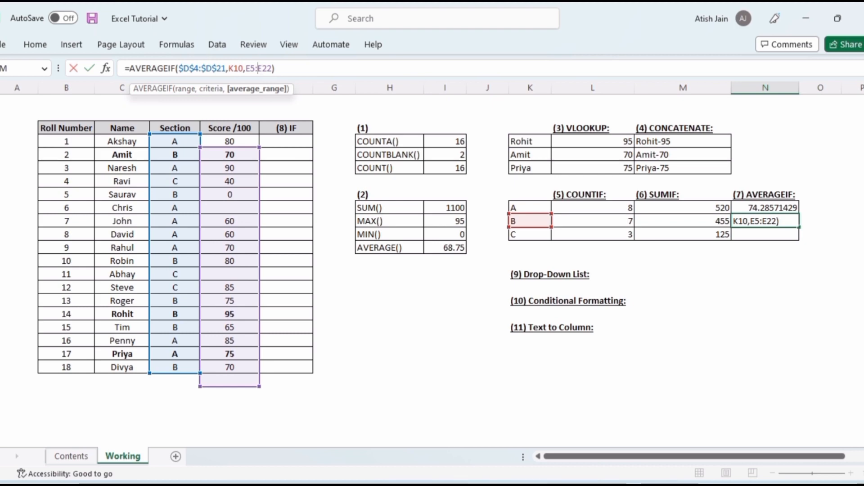
pyautogui.press('Return')
pyautogui.press('Up')
pyautogui.press('Up')
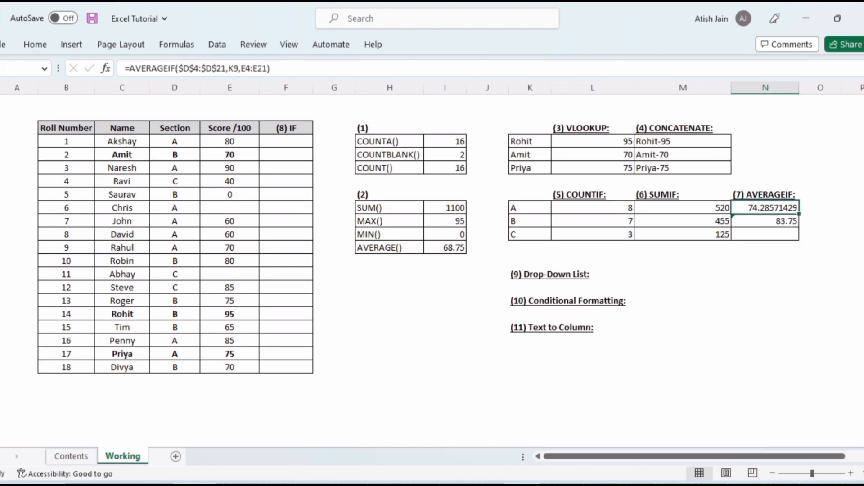
# Make the average range absolute as $E$4:$E$21 in section A's AVERAGEIF formula
pyautogui.press('F2')
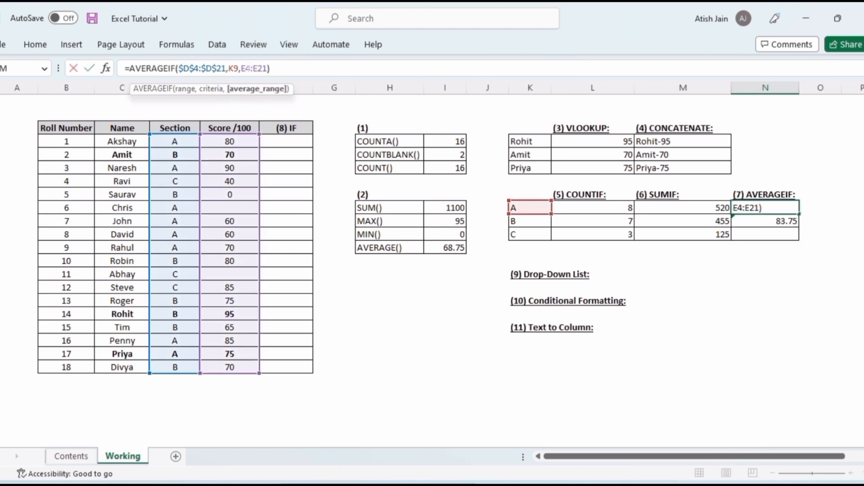
pyautogui.press('F4')
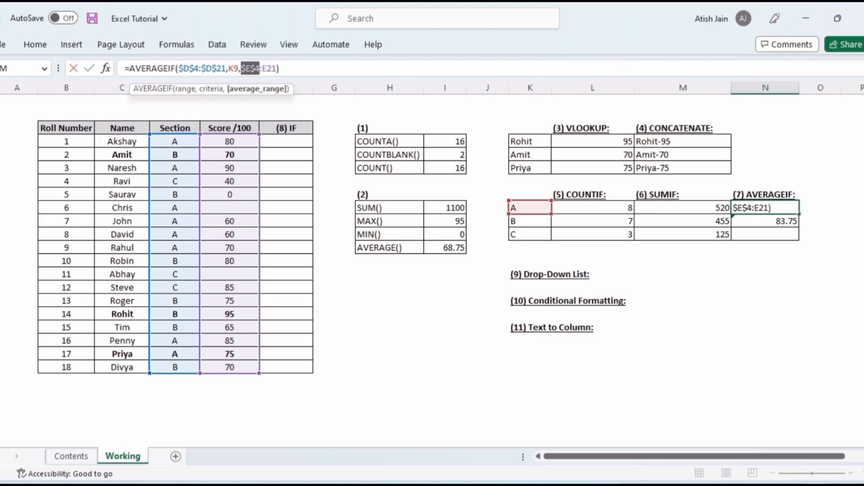
pyautogui.click(266, 68)
pyautogui.press('F4')
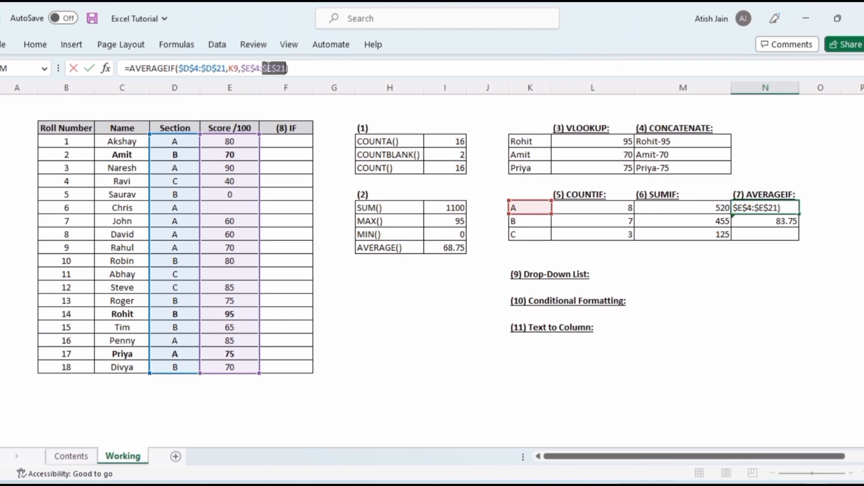
pyautogui.press('Return')
pyautogui.press('Up')
# Copy the corrected AVERAGEIF formula into the section B and C cells
pyautogui.hotkey('ctrl', 'c')
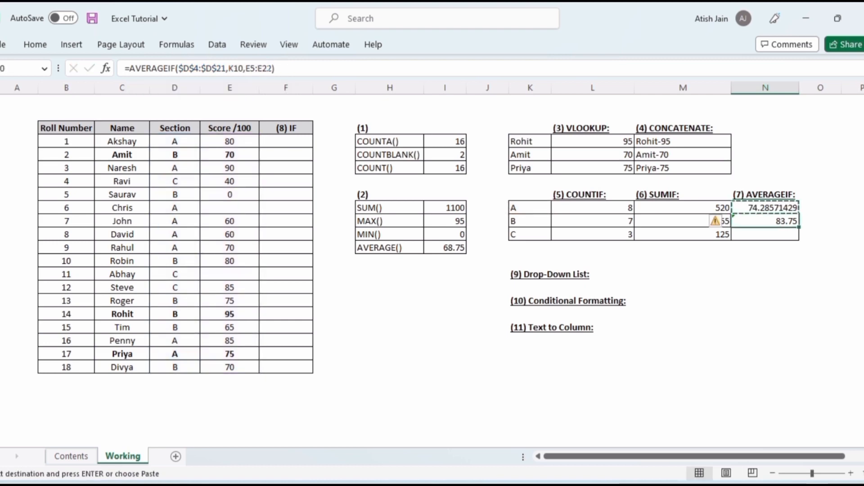
pyautogui.press('Down')
pyautogui.hotkey('shift', 'Down')
pyautogui.hotkey('ctrl', 'v')
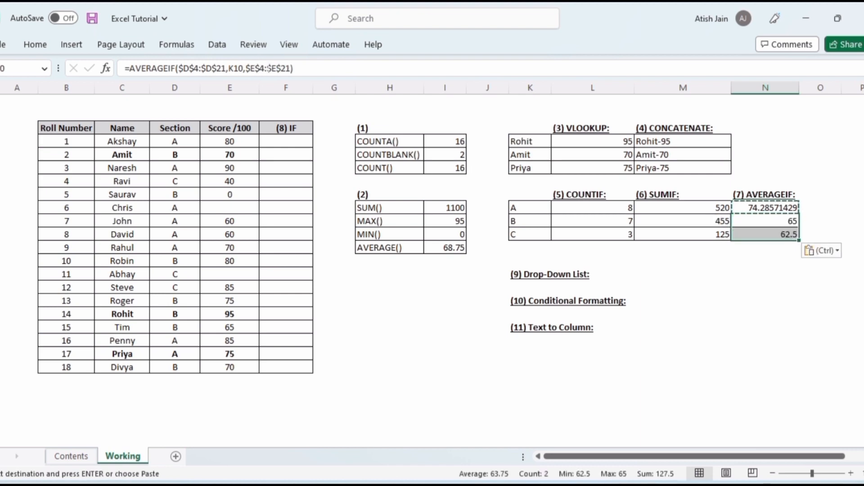
pyautogui.press('Up')
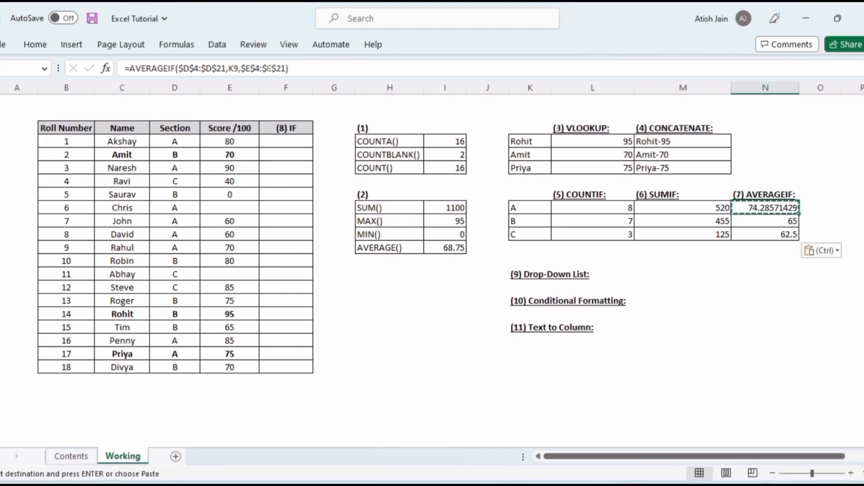
pyautogui.press('F2')
pyautogui.press('Return')
pyautogui.press('Up')
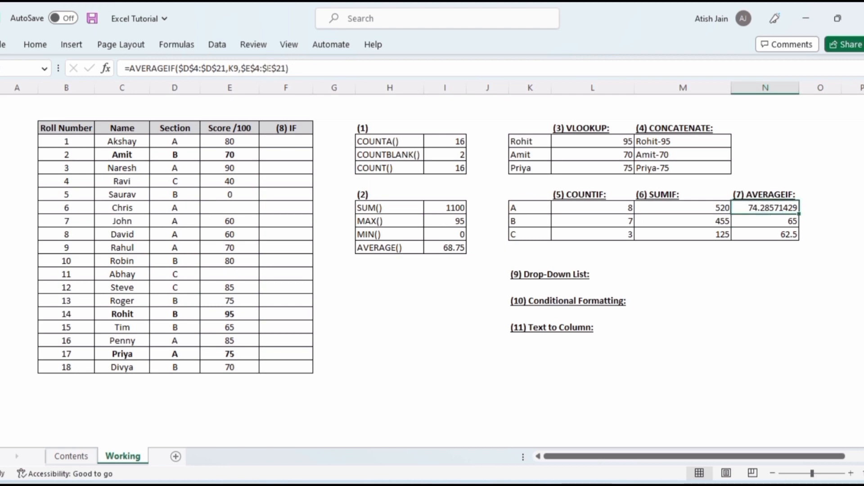
# Format the three AVERAGEIF results to two decimal places
pyautogui.press('Up')
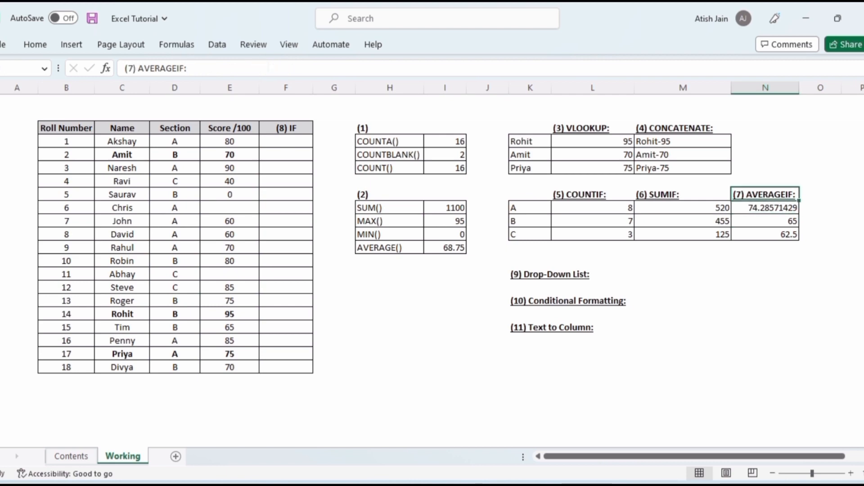
pyautogui.press('Down')
pyautogui.press('Down')
pyautogui.press('Down')
pyautogui.press('Up')
pyautogui.press('Up')
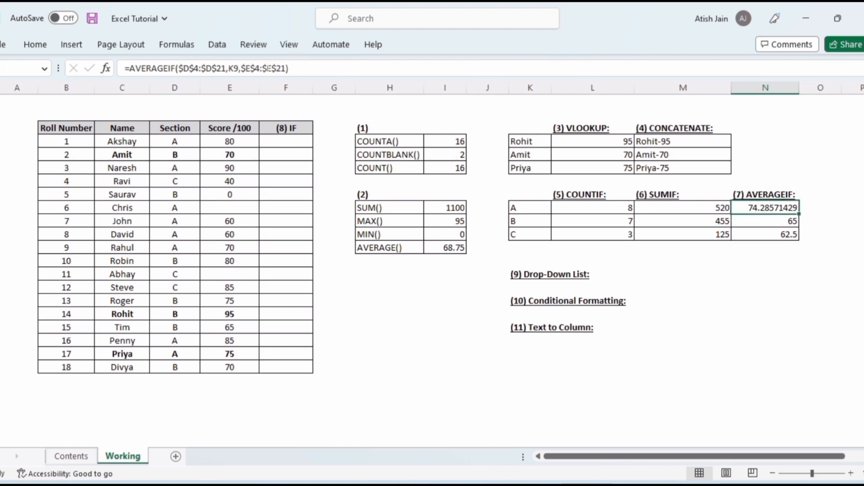
pyautogui.hotkey('shift', 'Down')
pyautogui.hotkey('shift', 'Down')
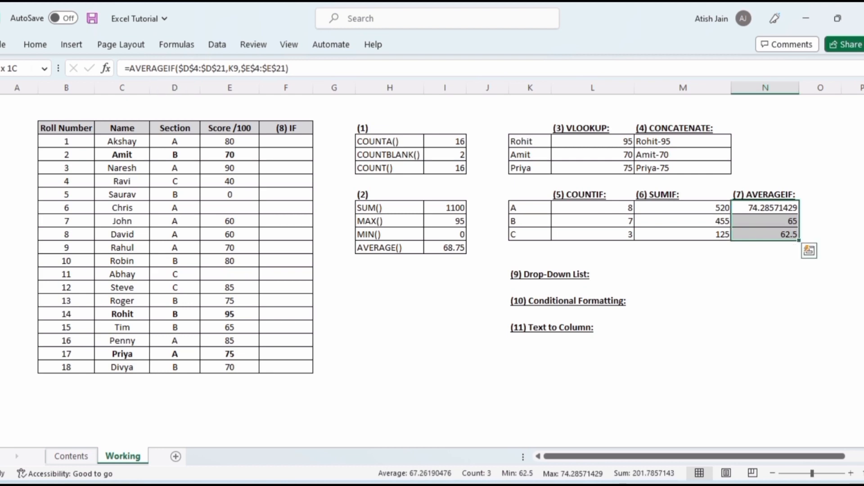
pyautogui.click(30, 45)
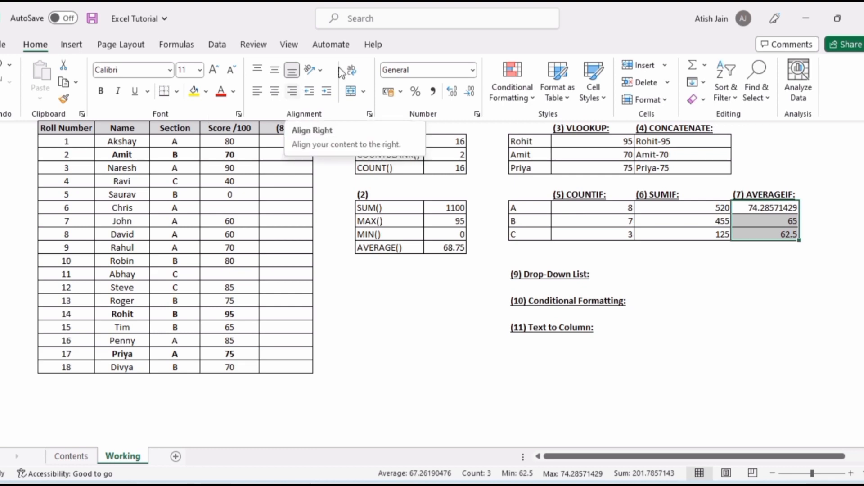
pyautogui.click(471, 95)
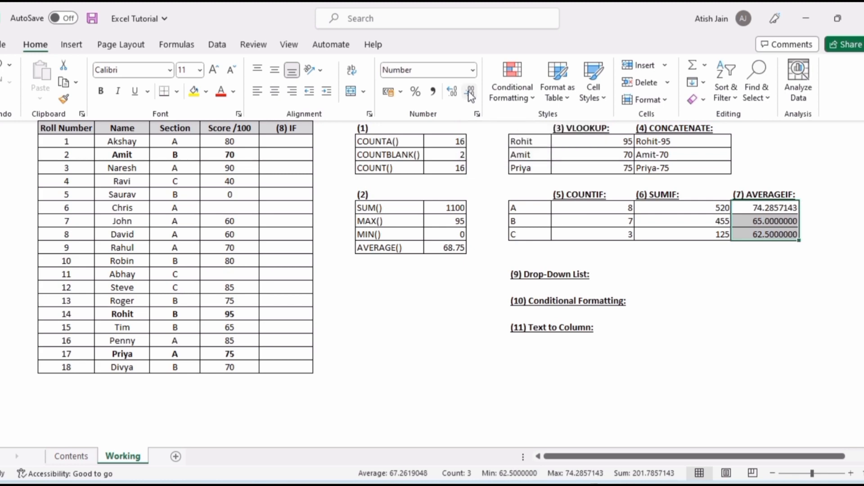
pyautogui.click(471, 95)
pyautogui.click(471, 95)
pyautogui.click(471, 94)
pyautogui.click(471, 95)
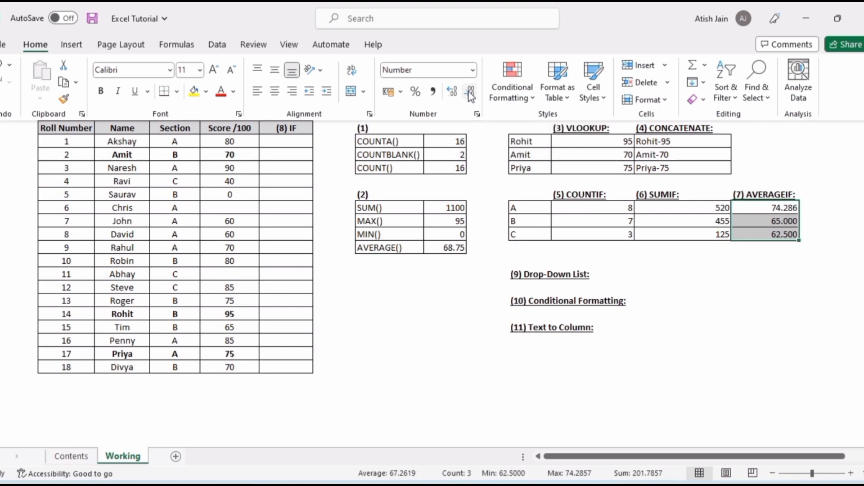
pyautogui.click(471, 95)
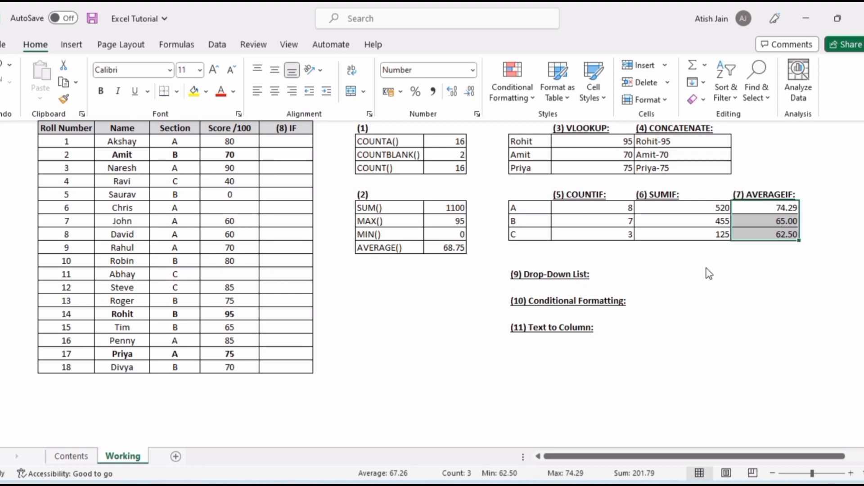
# Enter =IF(E4<>"",IF(E4>40,"Pass","Fail"),"ReTest") in the first student's IF cell
pyautogui.hotkey('ctrl', 'F1')
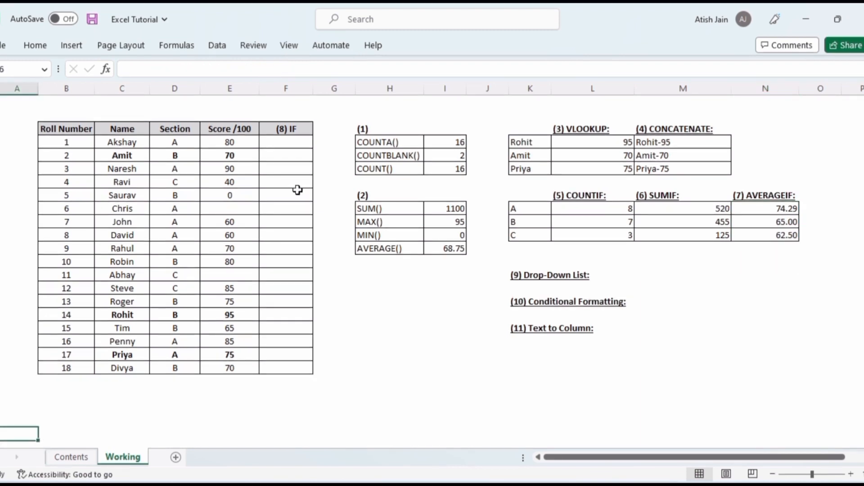
pyautogui.click(289, 143)
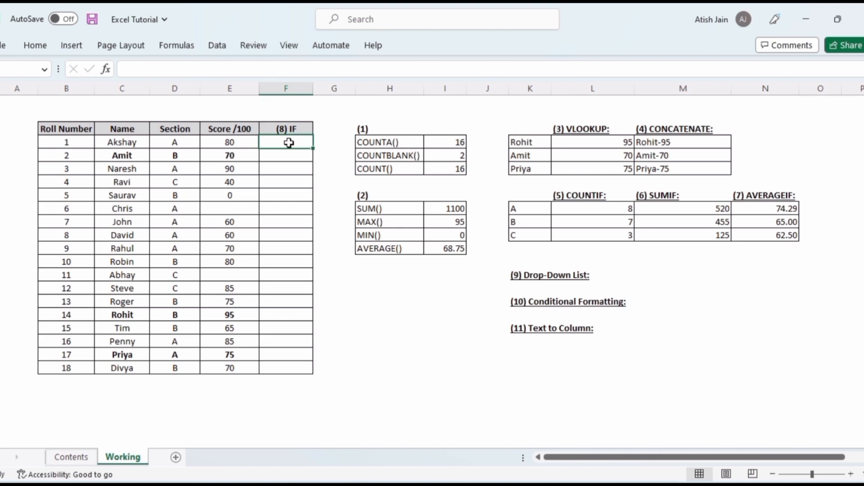
pyautogui.write('=IF(')
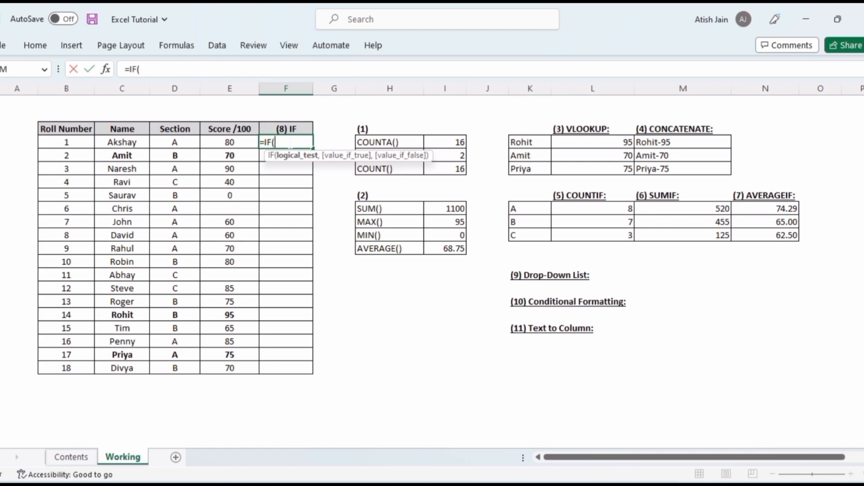
pyautogui.write('e4')
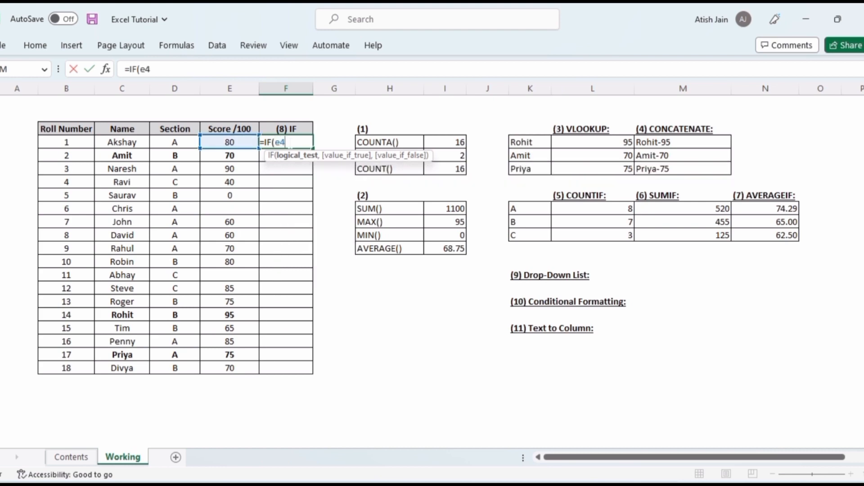
pyautogui.write('<>"",')
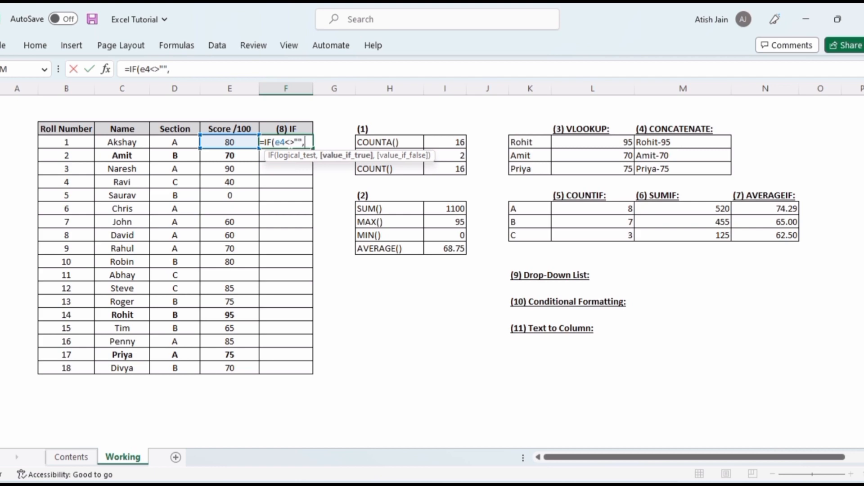
pyautogui.write('if')
pyautogui.press('Tab')
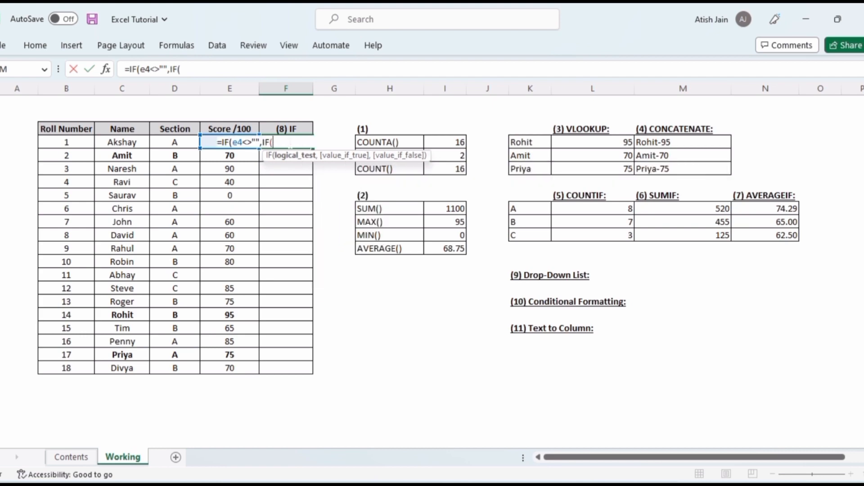
pyautogui.write('e4>40')
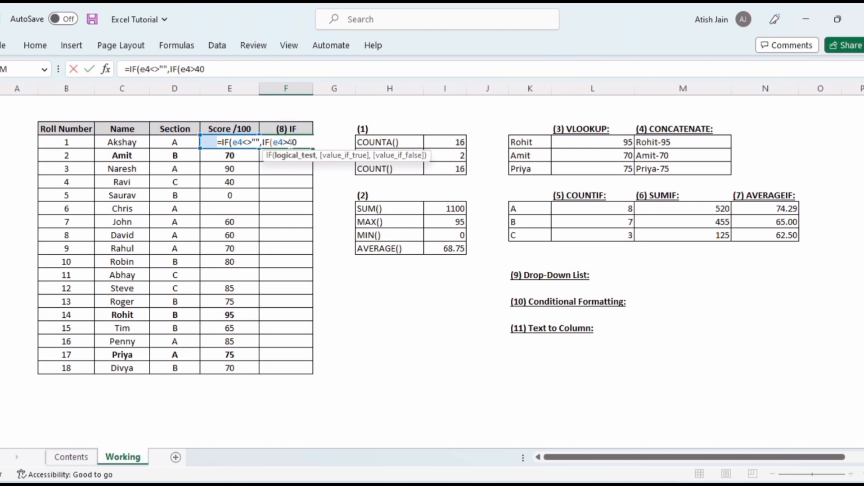
pyautogui.write(',"')
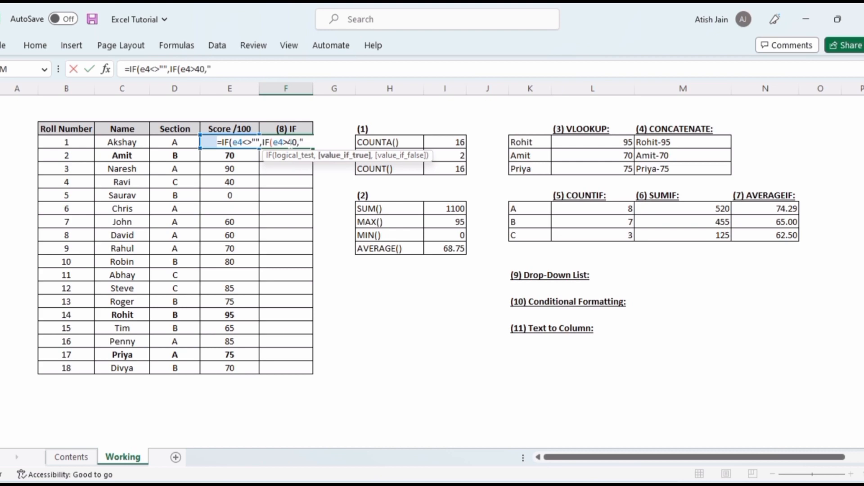
pyautogui.write('Pass","Fa')
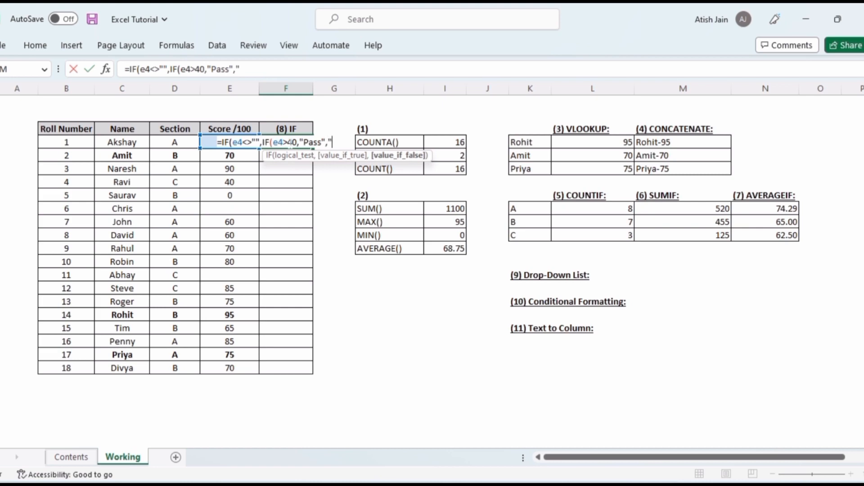
pyautogui.write('il")')
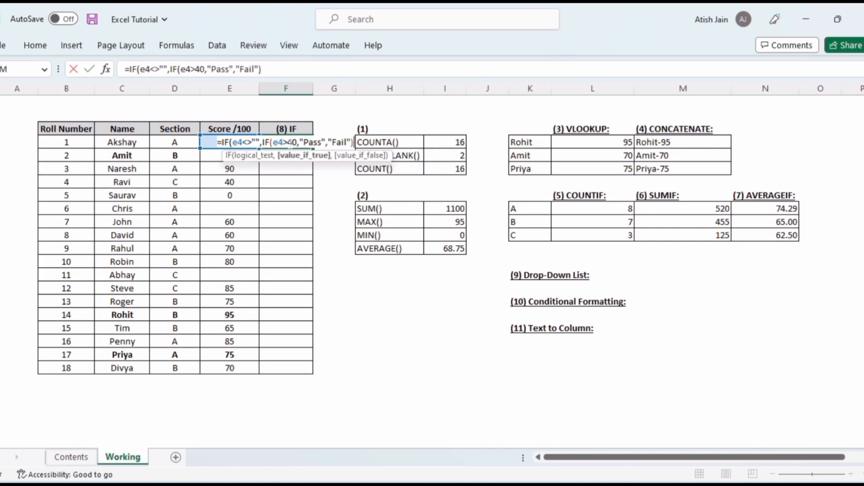
pyautogui.write(',')
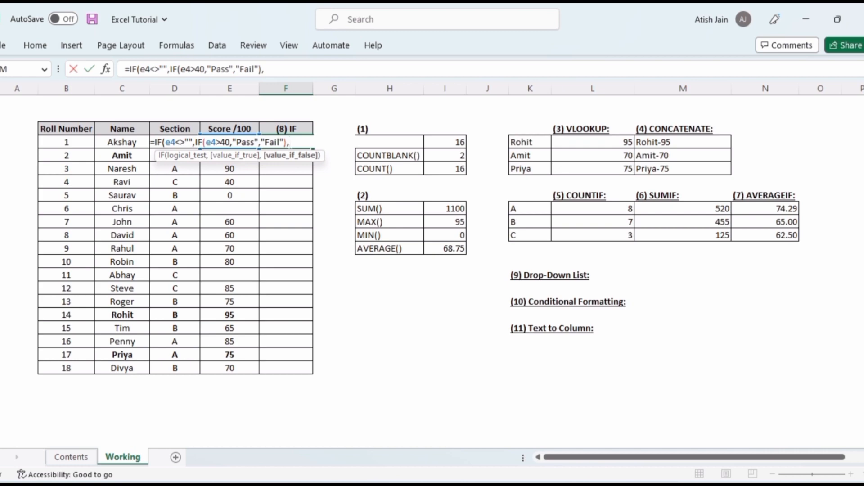
pyautogui.write('"ReTest"')
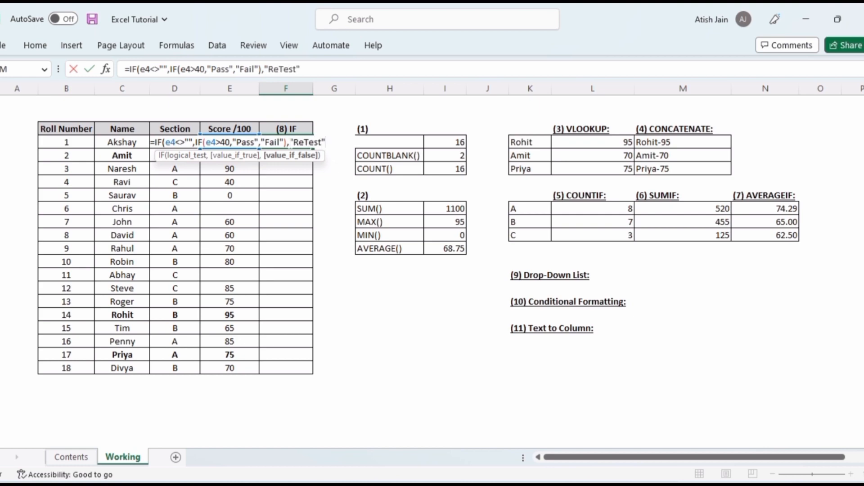
pyautogui.write(')')
pyautogui.press('Return')
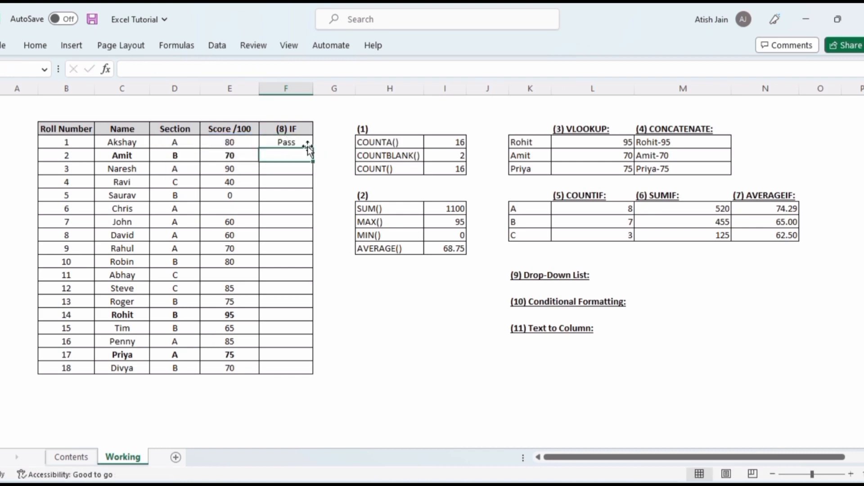
# Fill the IF formula down the column for all 18 students
pyautogui.click(305, 144)
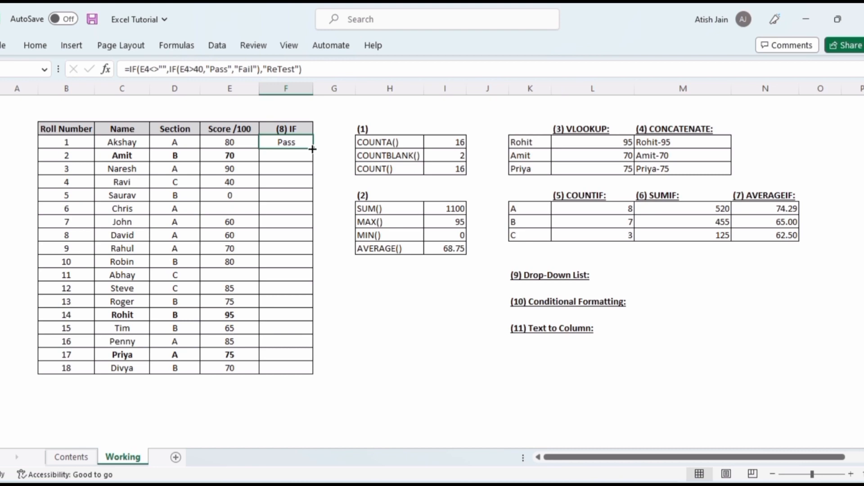
pyautogui.moveTo(312, 149); pyautogui.dragTo(312, 370)
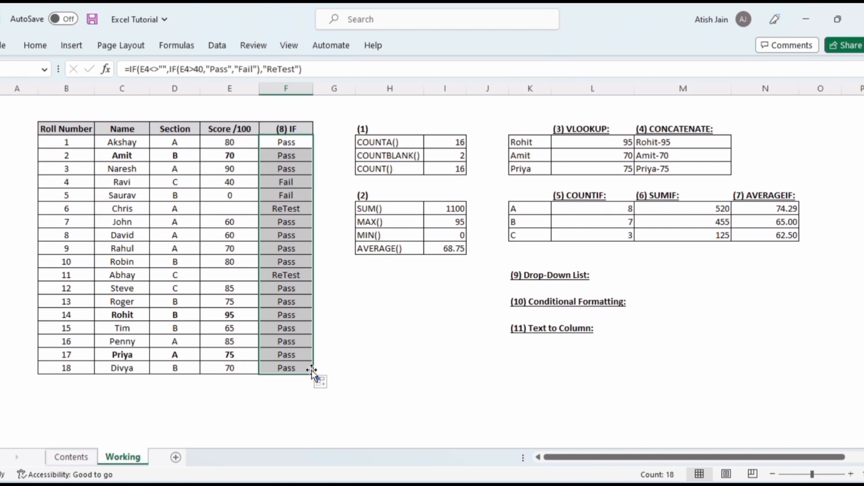
pyautogui.click(249, 257)
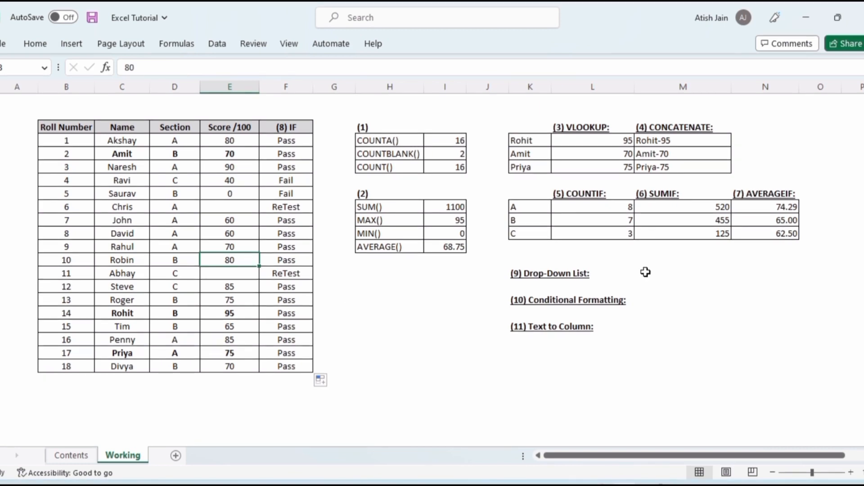
# Add a List data validation to the cell beside Drop-Down List, using the Name column =$C$4:$C$21 as source
pyautogui.click(550, 273)
pyautogui.press('Right')
pyautogui.press('Right')
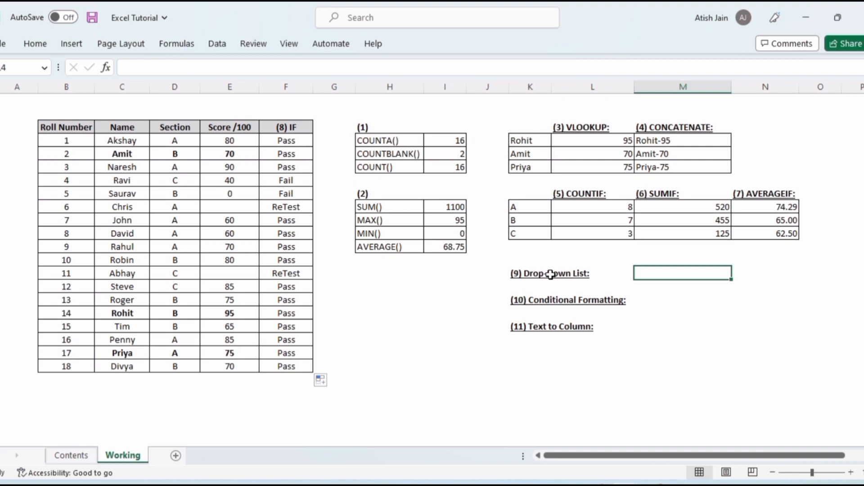
pyautogui.click(223, 38)
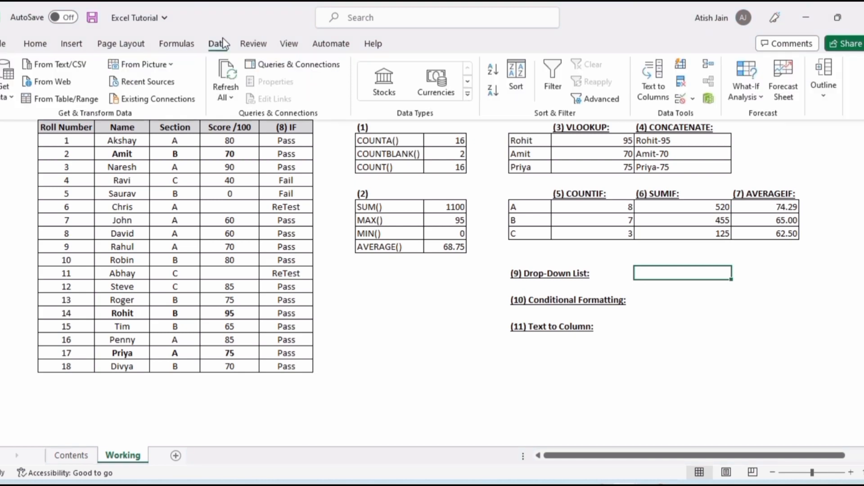
pyautogui.click(680, 99)
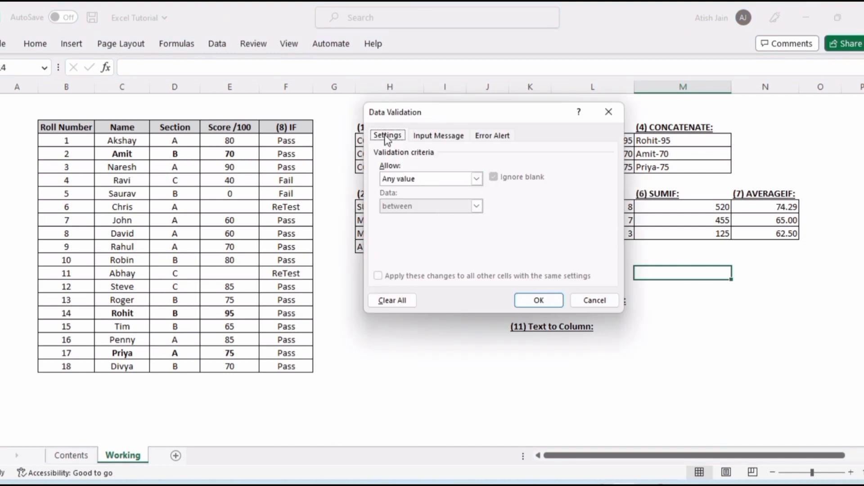
pyautogui.click(476, 180)
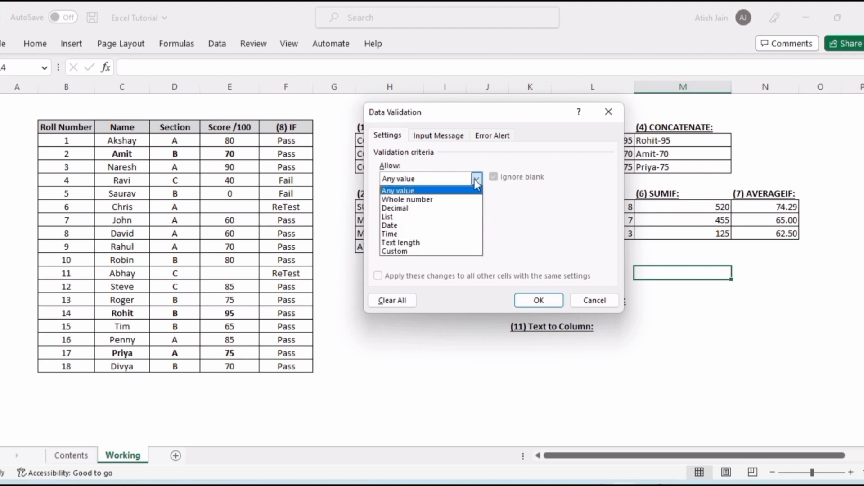
pyautogui.click(455, 217)
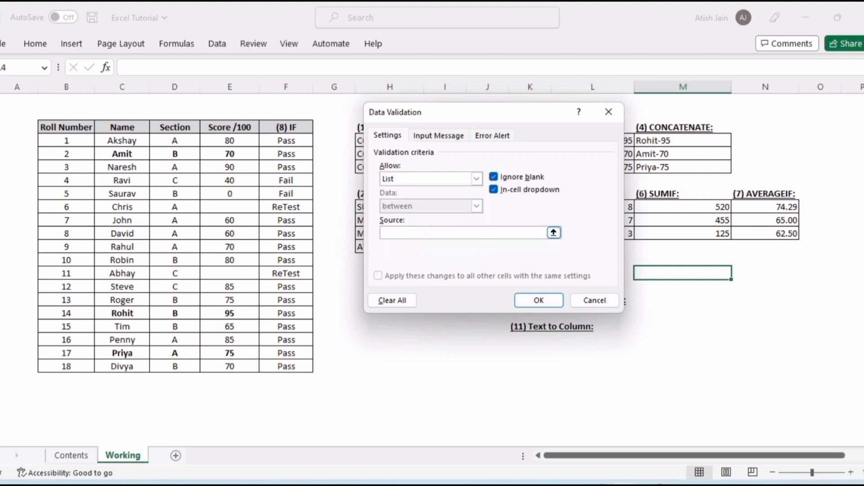
pyautogui.click(383, 233)
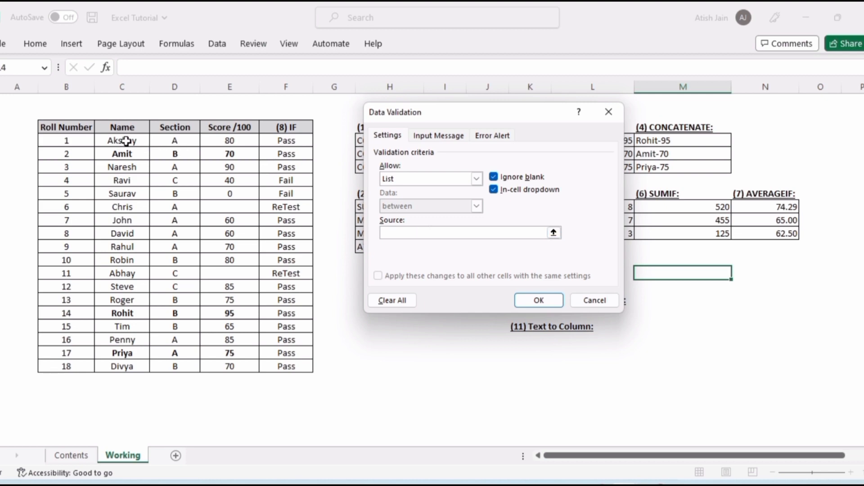
pyautogui.moveTo(127, 141); pyautogui.dragTo(123, 364)
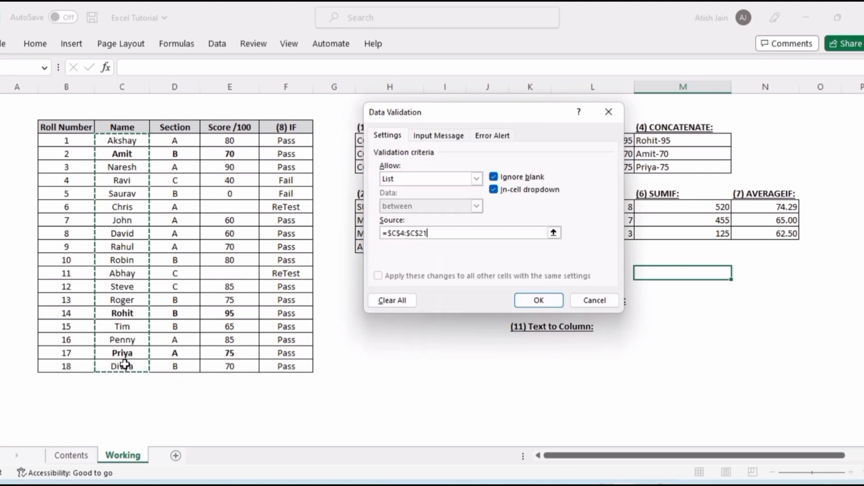
pyautogui.click(534, 303)
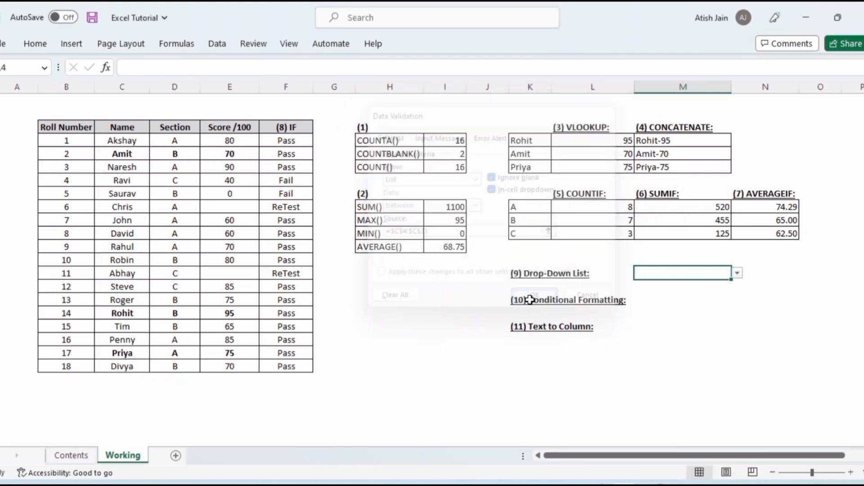
# Choose Robin from the new drop-down list
pyautogui.click(738, 273)
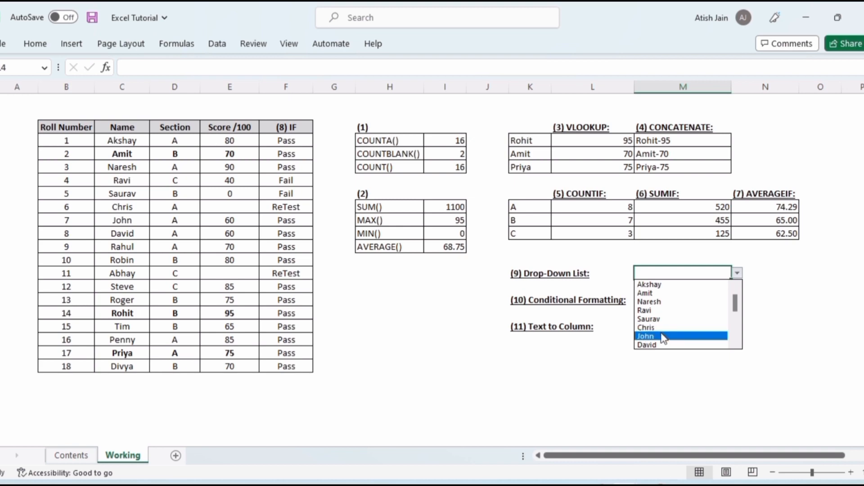
pyautogui.scroll(-2, 740, 348)
pyautogui.scroll(-1, 739, 347)
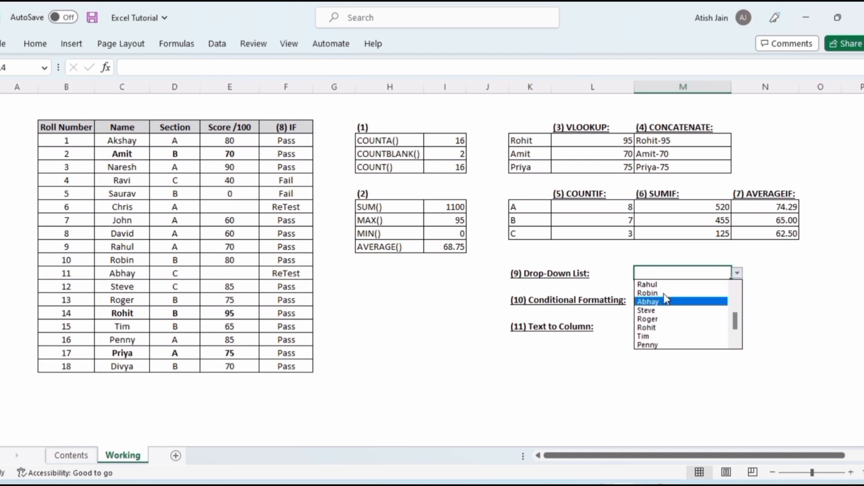
pyautogui.click(662, 293)
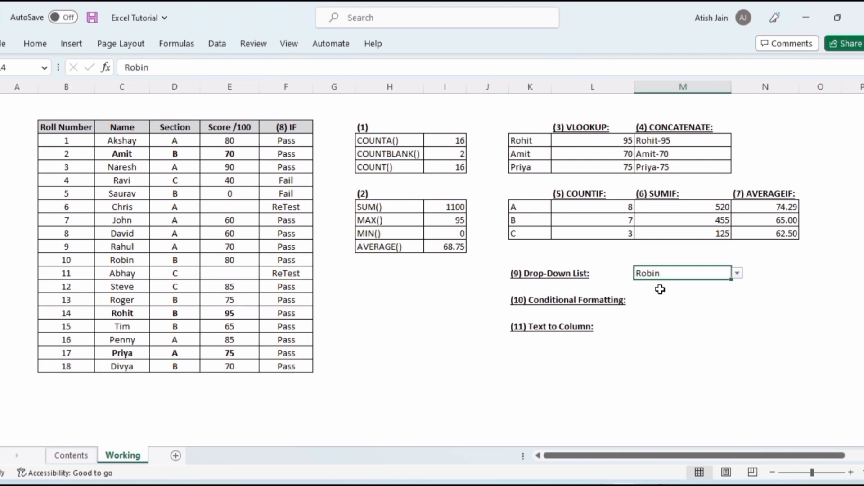
# Copy the drop-down cell into the first VLOOKUP name cell
pyautogui.hotkey('ctrl', 'c')
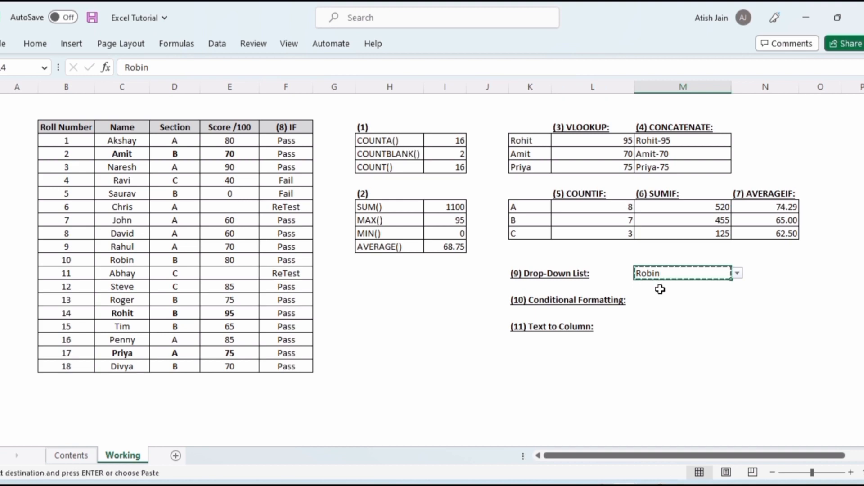
pyautogui.click(529, 144)
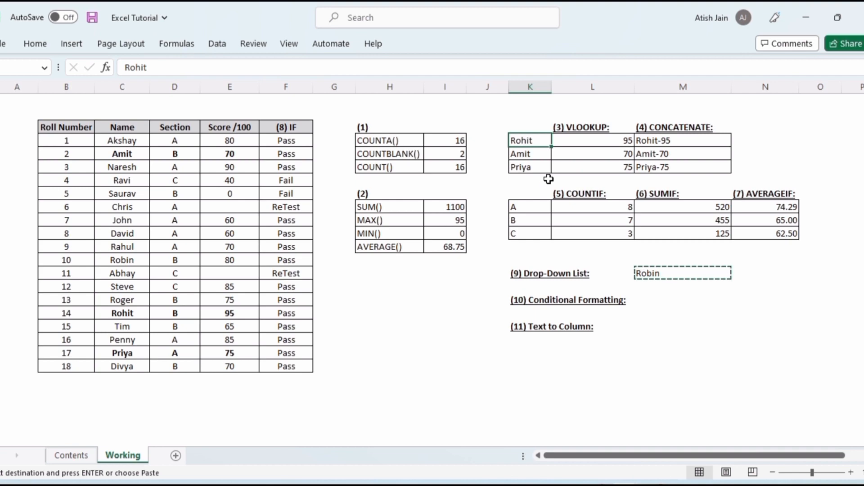
pyautogui.hotkey('ctrl', 'v')
pyautogui.click(519, 109)
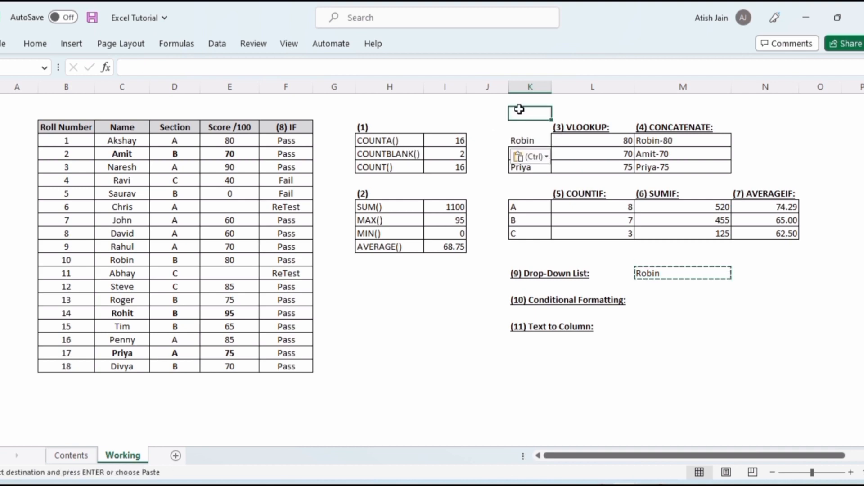
pyautogui.press('Escape')
pyautogui.click(575, 112)
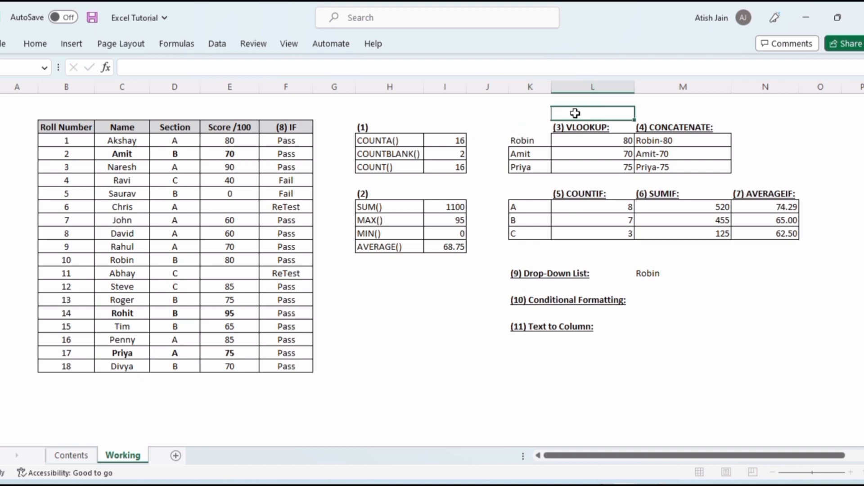
# Pick Roger and Tim in turn from the VLOOKUP name cell's drop-down list
pyautogui.click(530, 141)
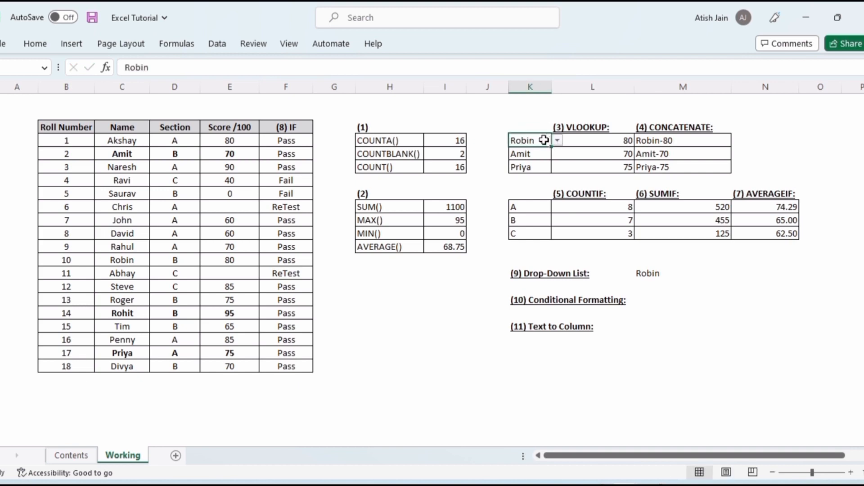
pyautogui.click(604, 141)
pyautogui.click(670, 144)
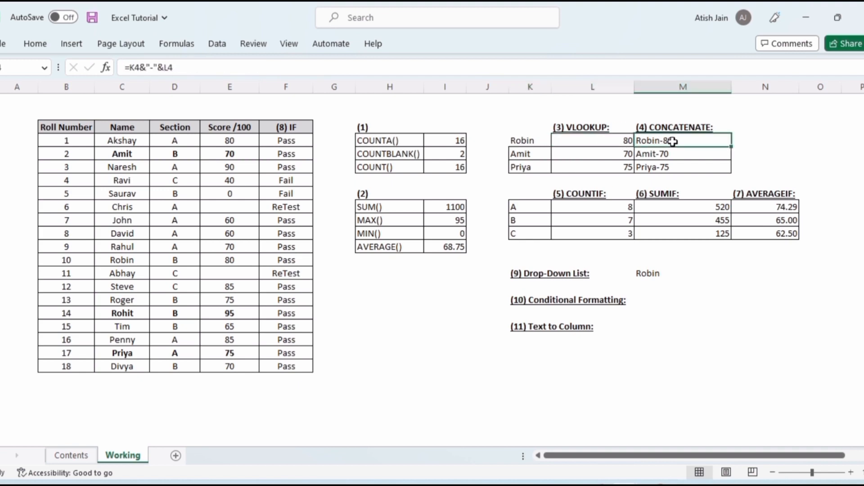
pyautogui.click(540, 142)
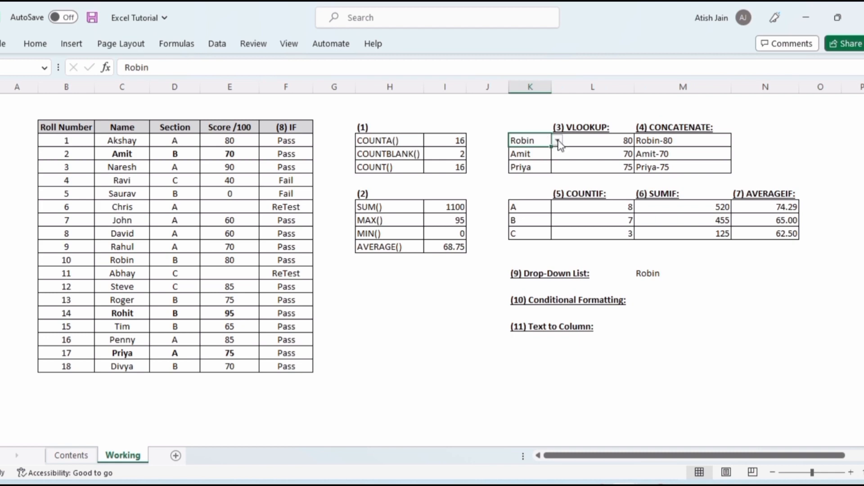
pyautogui.click(558, 141)
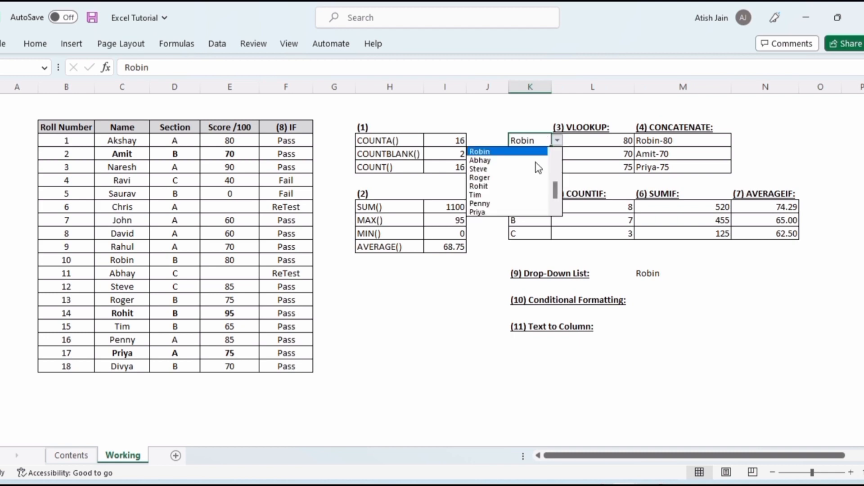
pyautogui.click(516, 178)
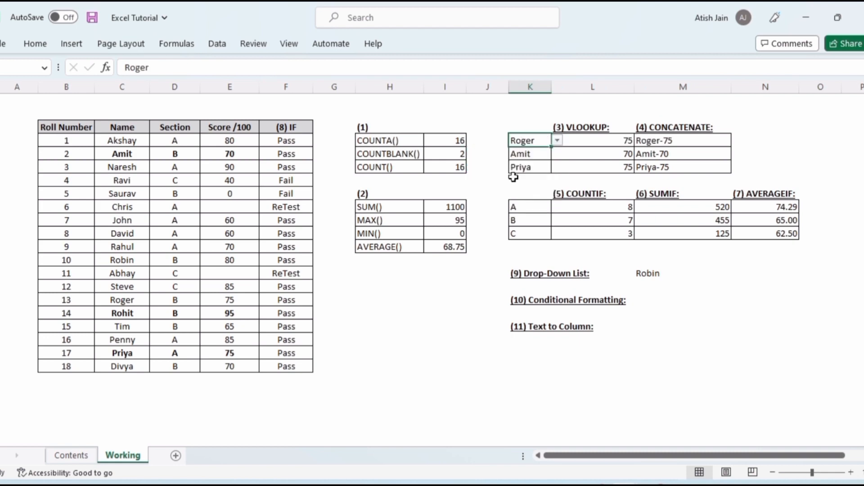
pyautogui.click(557, 141)
pyautogui.click(518, 186)
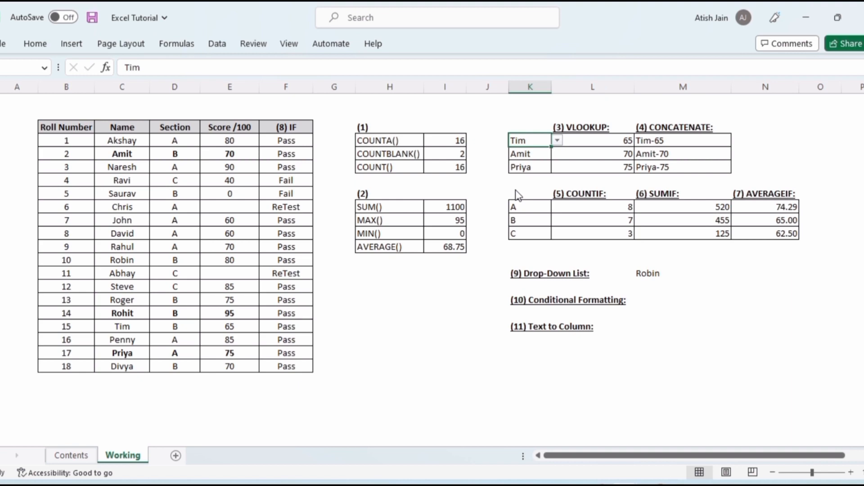
# Highlight scores greater than 40 in the Score column with Green Fill with Dark Green Text conditional formatting
pyautogui.click(666, 275)
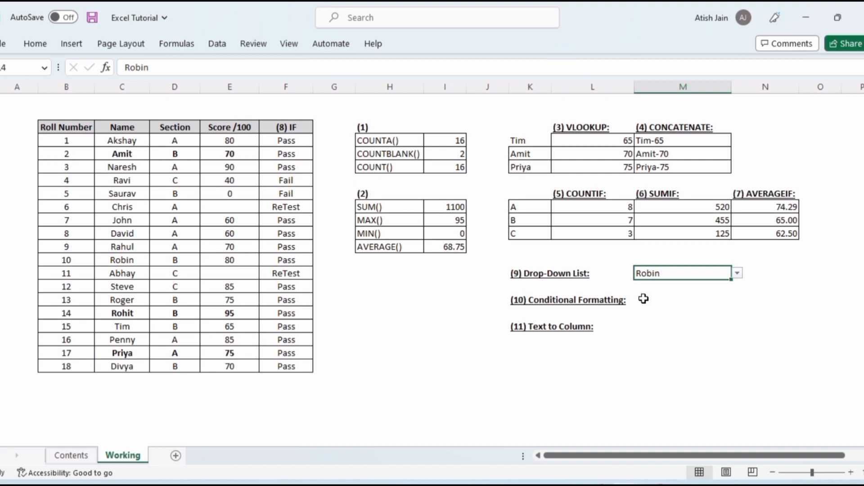
pyautogui.click(545, 301)
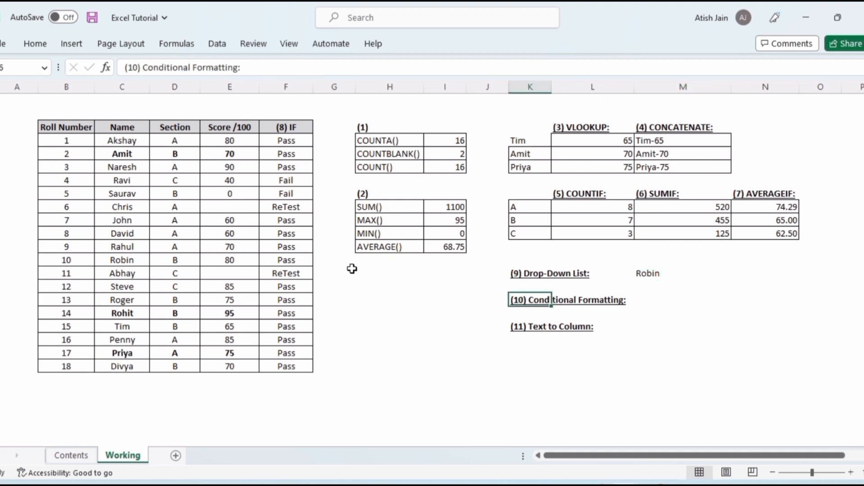
pyautogui.click(234, 142)
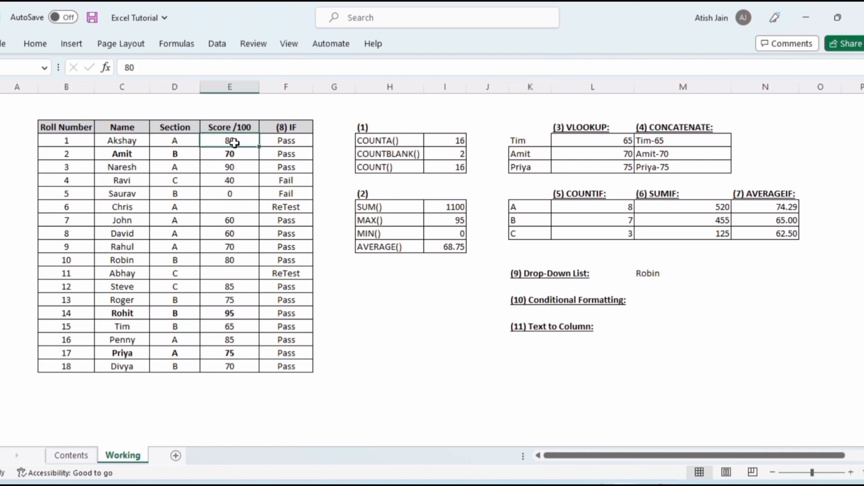
pyautogui.hotkey('shift', 'Down')
pyautogui.hotkey('shift', 'Down')
pyautogui.hotkey('shift', 'Down')
pyautogui.hotkey('shift', 'Down')
pyautogui.hotkey('shift', 'Down')
pyautogui.hotkey('shift', 'Down')
pyautogui.hotkey('shift', 'Down')
pyautogui.hotkey('shift', 'Down')
pyautogui.hotkey('shift', 'Down')
pyautogui.hotkey('shift', 'Down')
pyautogui.hotkey('shift', 'Down')
pyautogui.hotkey('shift', 'Down')
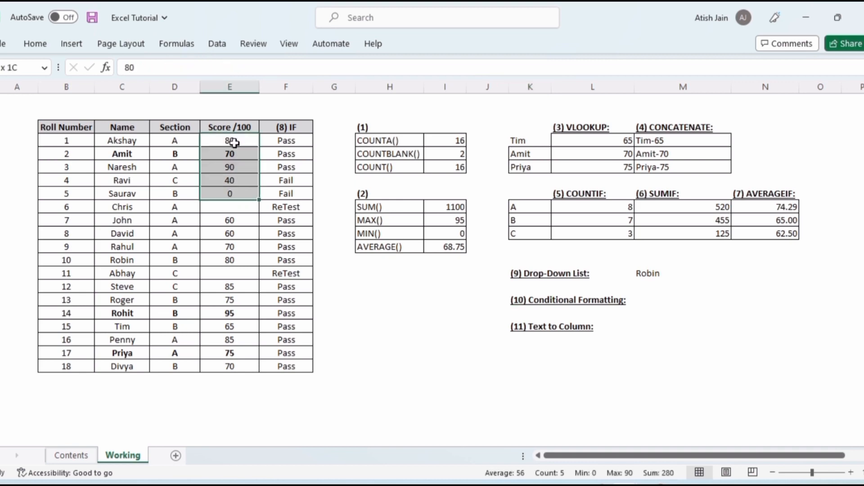
pyautogui.hotkey('shift', 'Down')
pyautogui.hotkey('shift', 'Down')
pyautogui.hotkey('shift', 'Down')
pyautogui.hotkey('shift', 'Down')
pyautogui.hotkey('shift', 'Down')
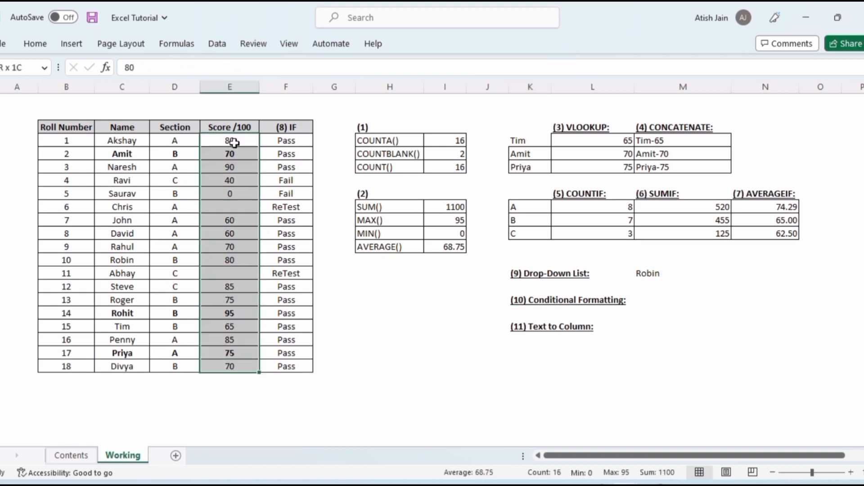
pyautogui.click(35, 43)
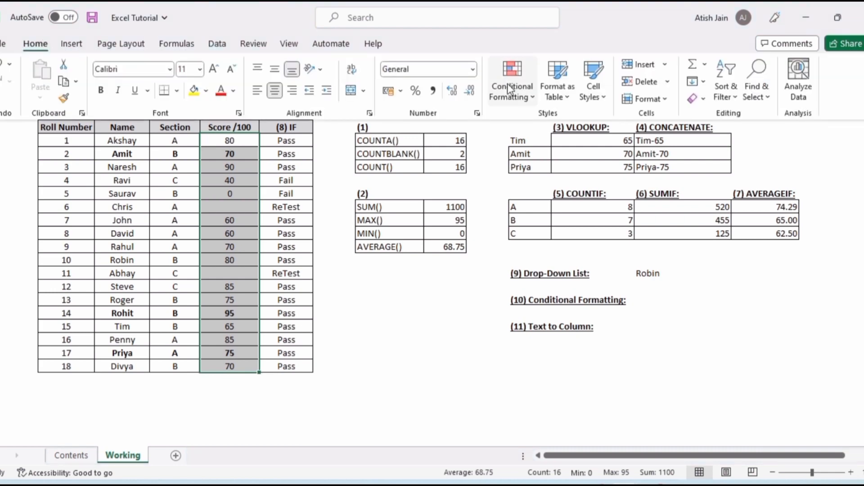
pyautogui.click(512, 94)
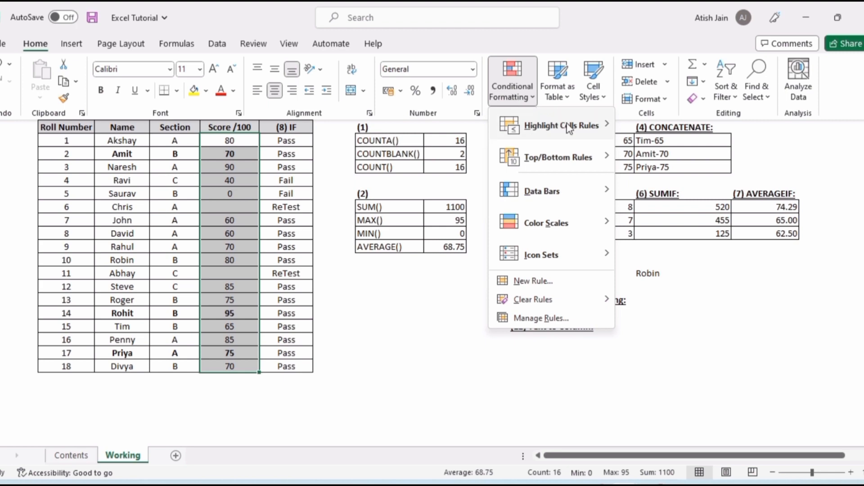
pyautogui.moveTo(573, 130)
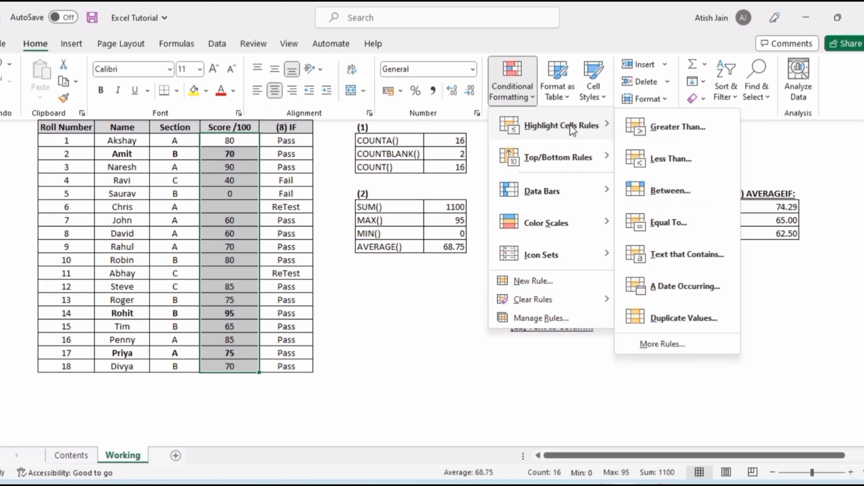
pyautogui.click(678, 127)
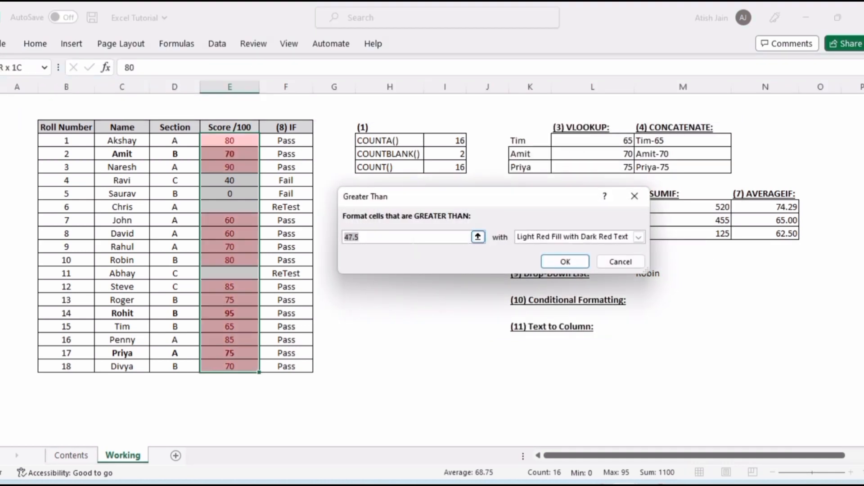
pyautogui.write('40')
pyautogui.click(638, 237)
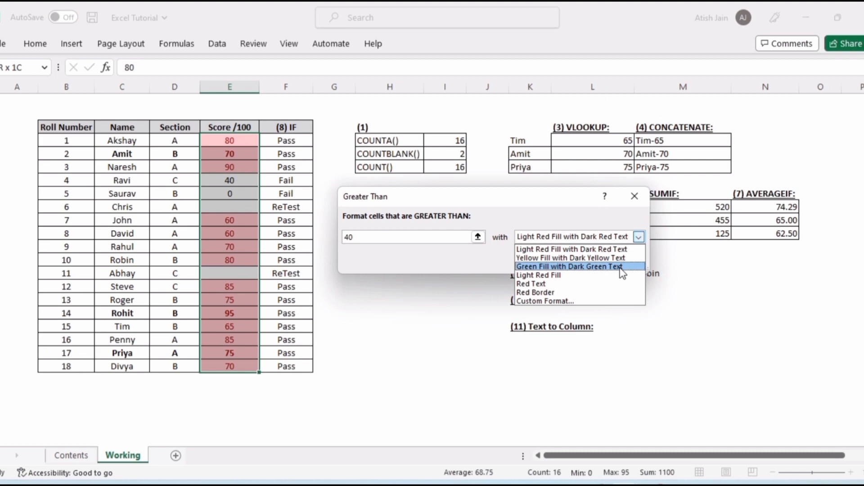
pyautogui.click(622, 267)
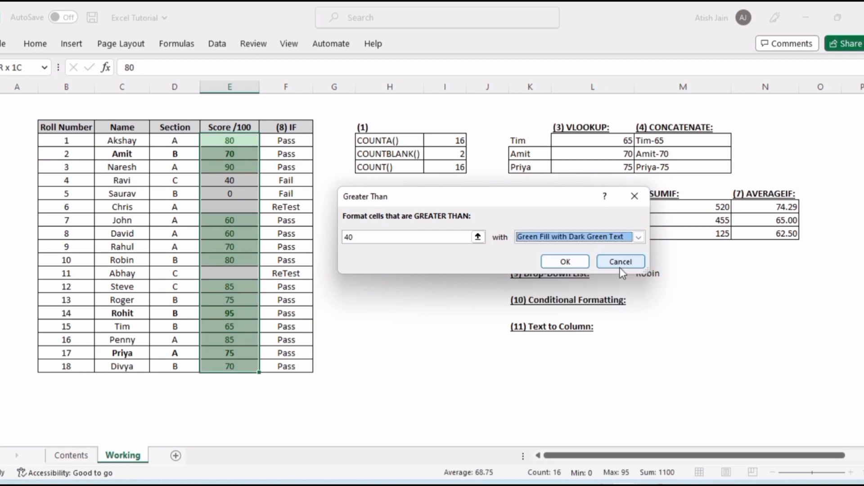
pyautogui.click(565, 262)
pyautogui.click(411, 298)
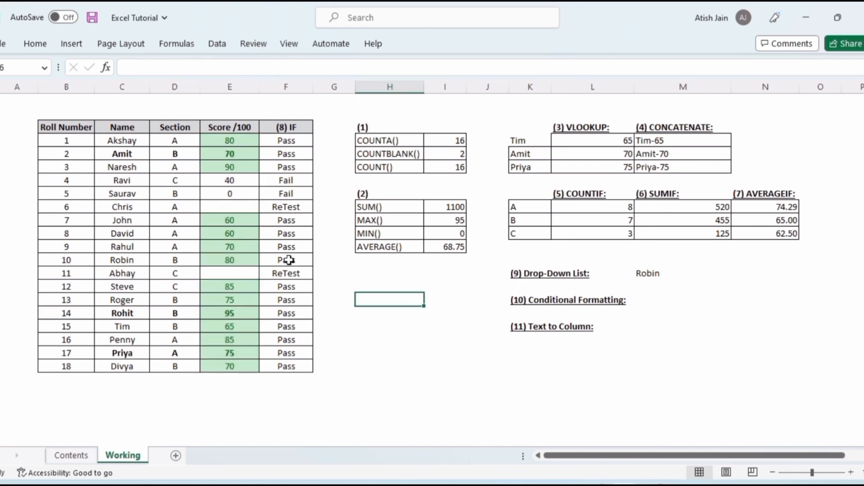
pyautogui.click(233, 332)
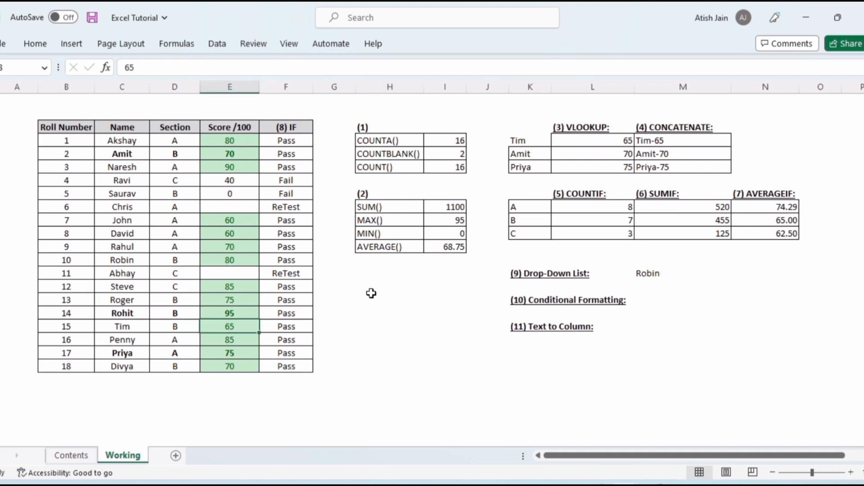
# Undo the green highlight on the Score column and apply a Green - Yellow - Red Color Scale to it instead
pyautogui.click(372, 298)
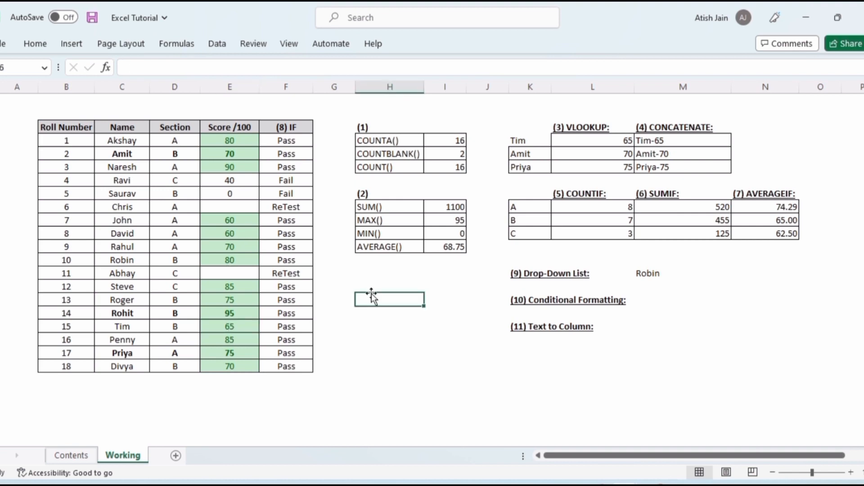
pyautogui.hotkey('ctrl', 'z')
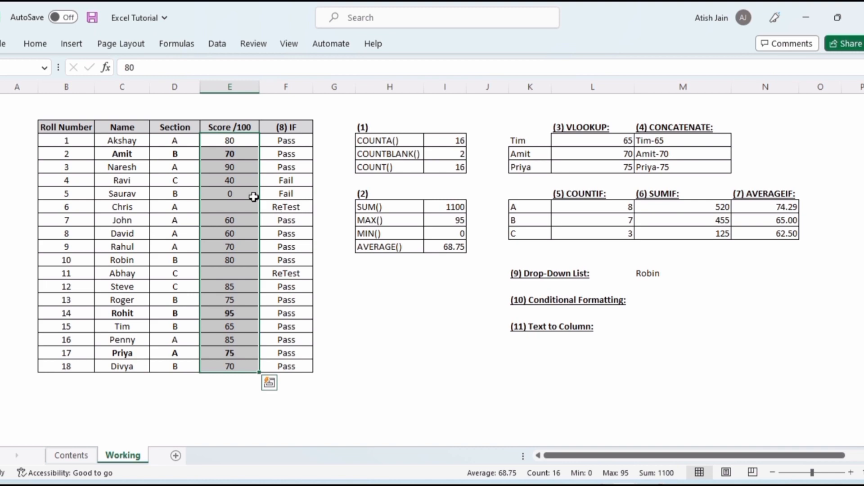
pyautogui.click(39, 48)
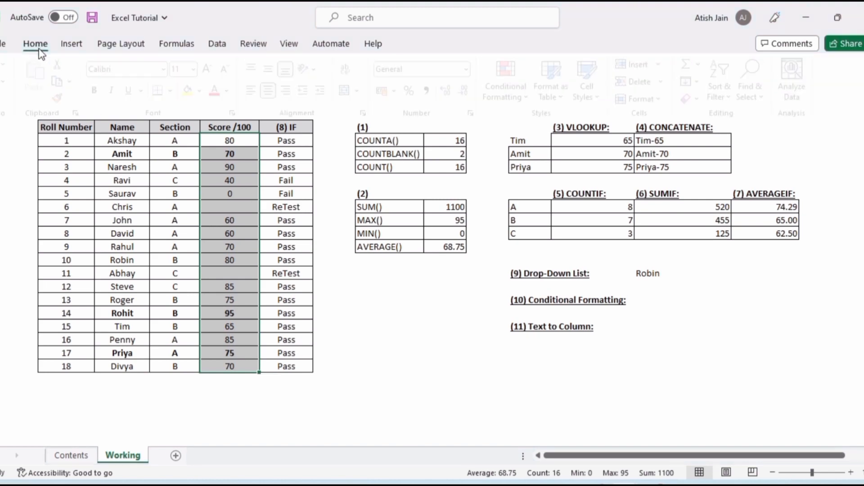
pyautogui.click(526, 98)
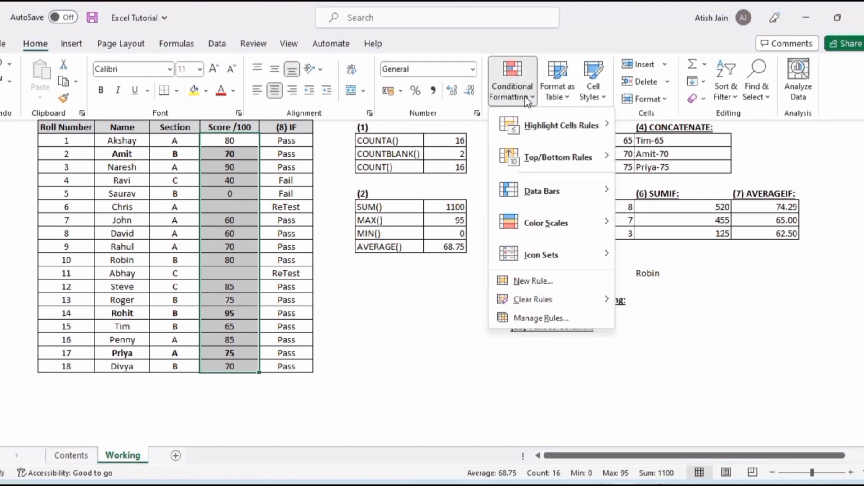
pyautogui.moveTo(590, 230)
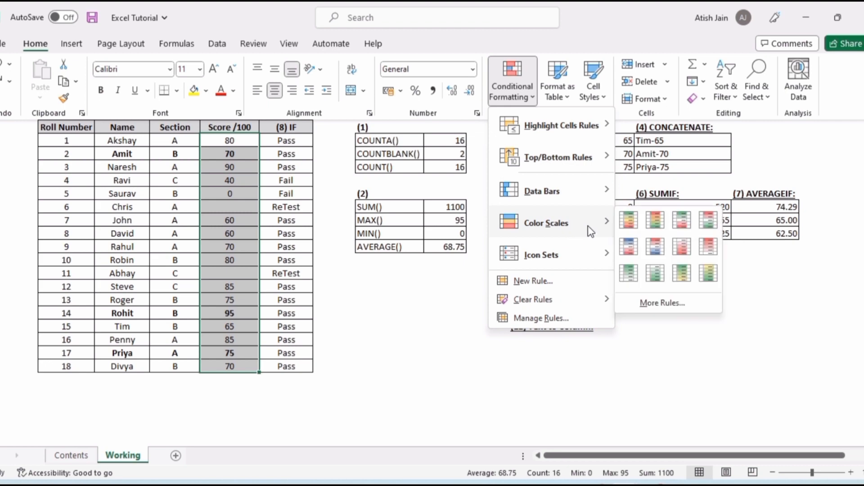
pyautogui.click(627, 222)
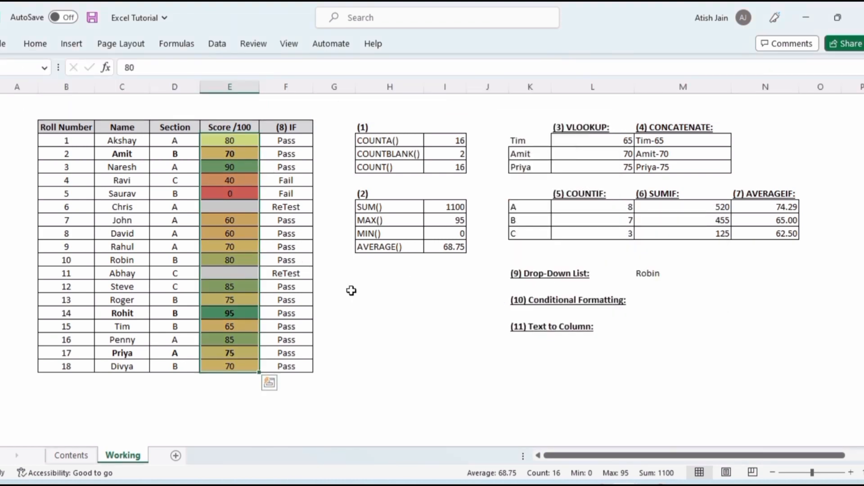
pyautogui.click(363, 298)
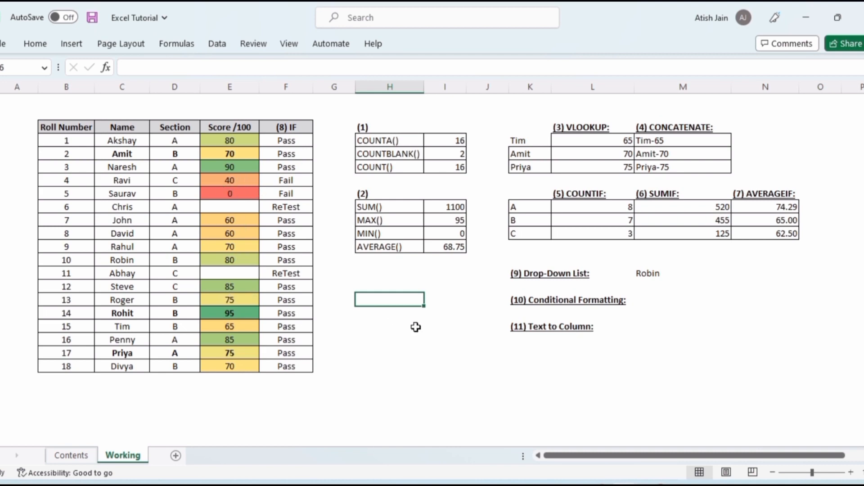
# Select the Name - Score list and run Text to Columns as delimited, splitting at the '-' character
pyautogui.click(642, 330)
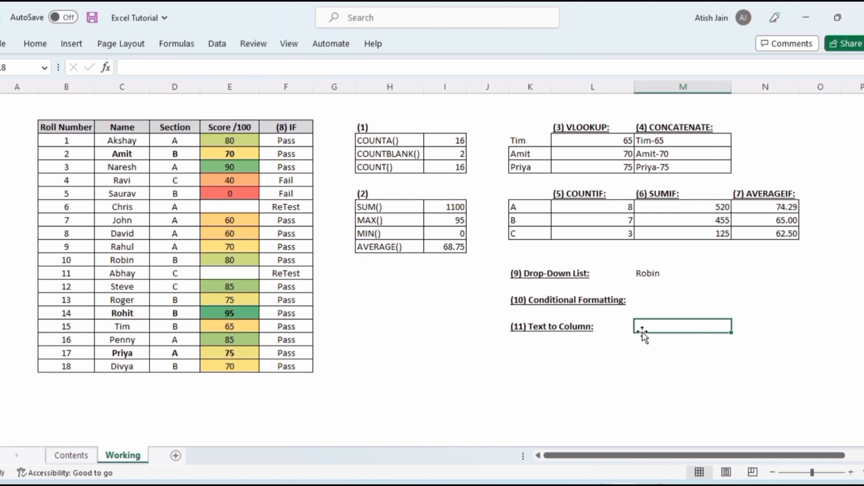
pyautogui.scroll(-6, 328, 328)
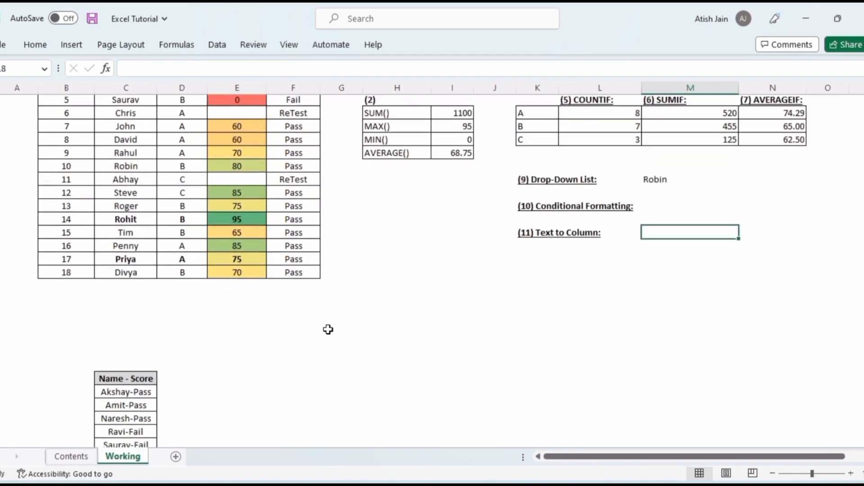
pyautogui.scroll(-2, 177, 272)
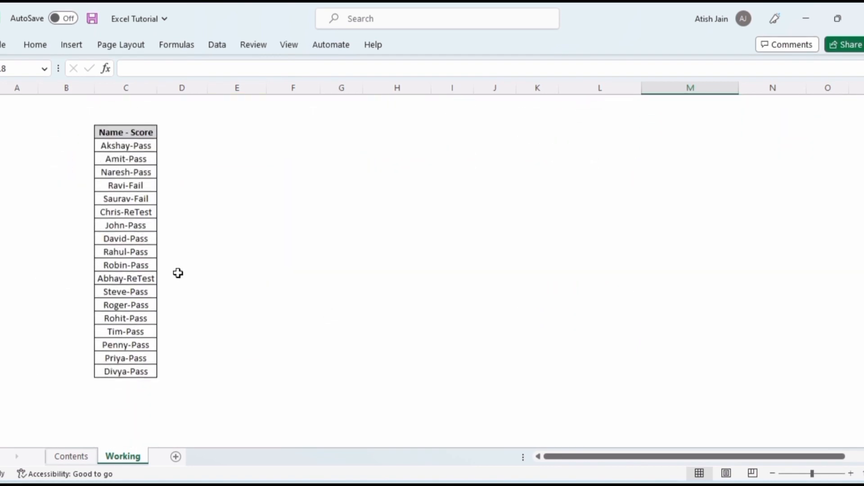
pyautogui.click(130, 143)
pyautogui.hotkey('ctrl', 'shift', 'Down')
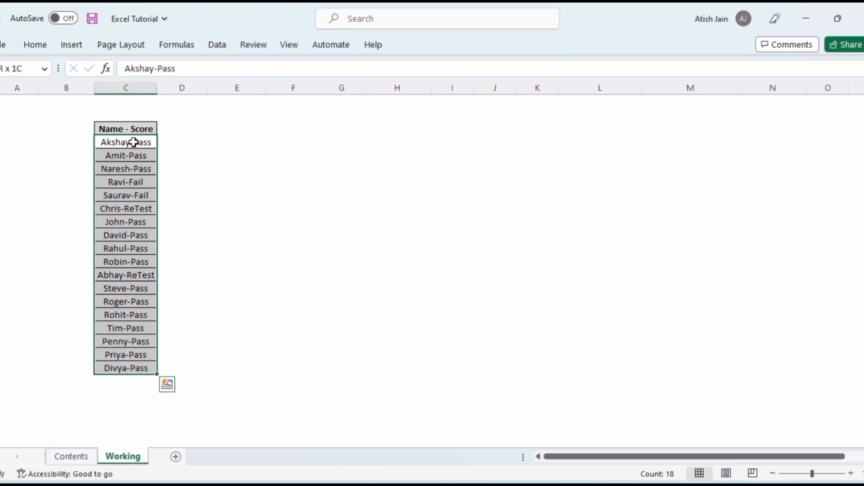
pyautogui.click(226, 44)
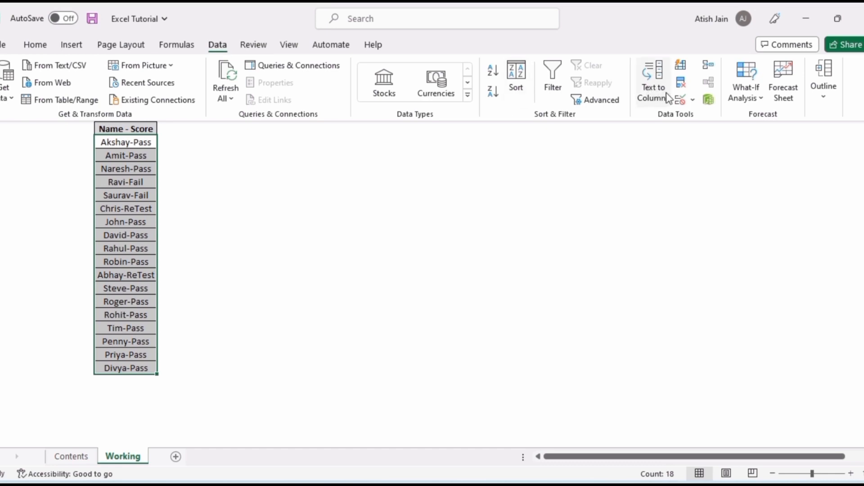
pyautogui.click(648, 104)
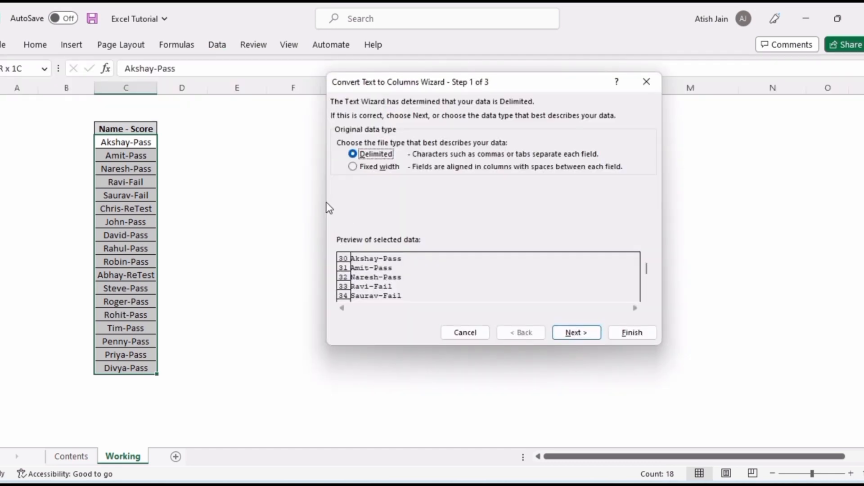
pyautogui.click(578, 332)
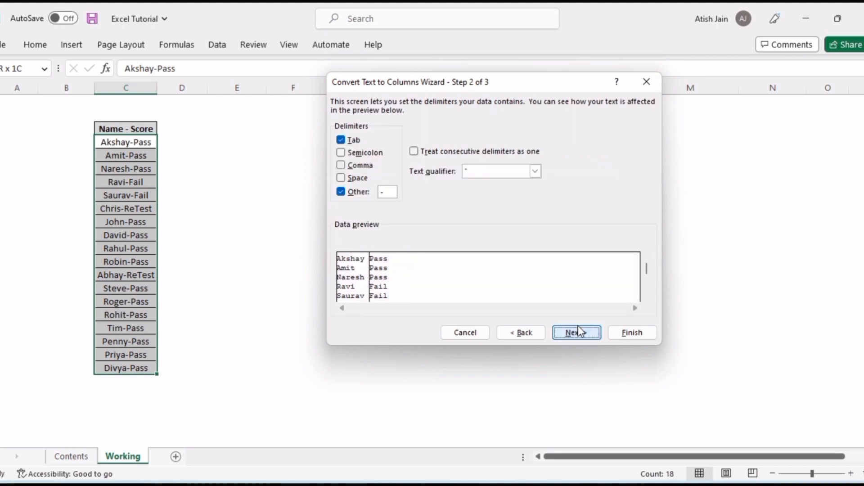
pyautogui.click(341, 192)
pyautogui.click(342, 192)
pyautogui.click(573, 337)
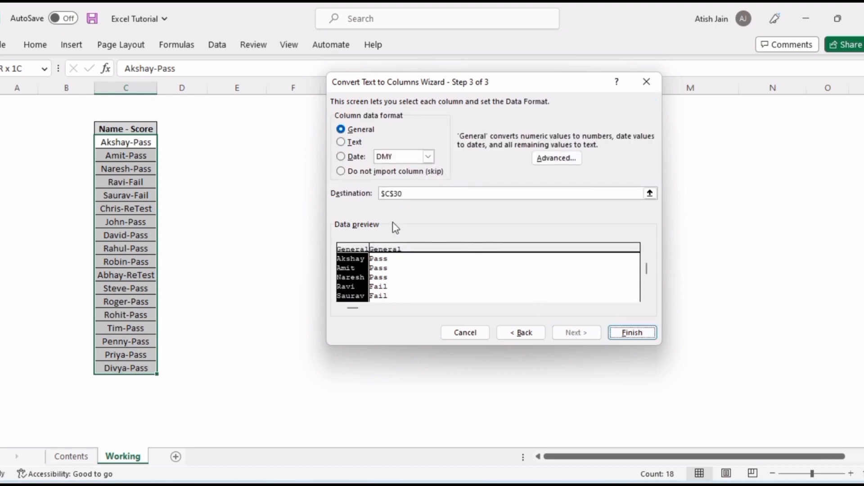
# Set the split destination to cell D30, beside the list, and finish the conversion
pyautogui.click(410, 194)
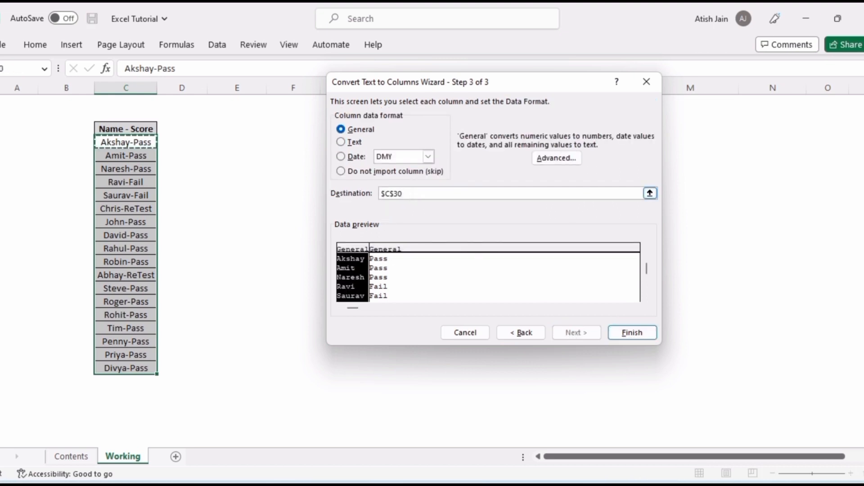
pyautogui.press('BackSpace')
pyautogui.press('BackSpace')
pyautogui.press('BackSpace')
pyautogui.press('BackSpace')
pyautogui.press('BackSpace')
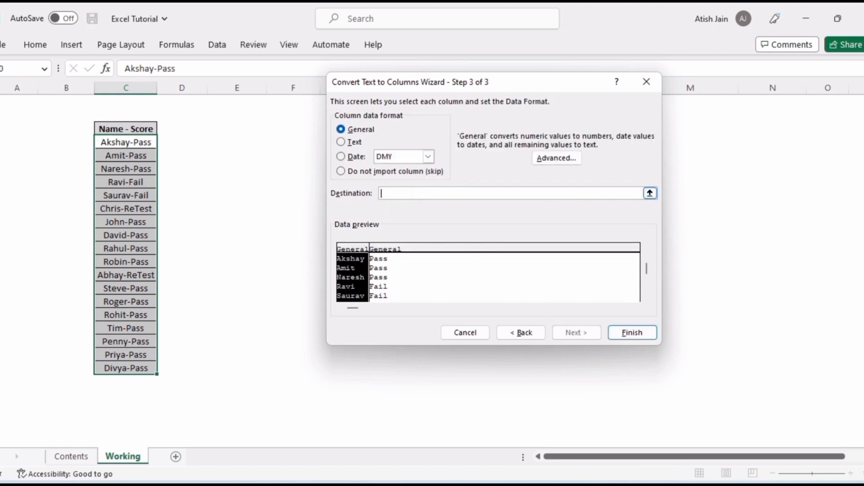
pyautogui.click(175, 142)
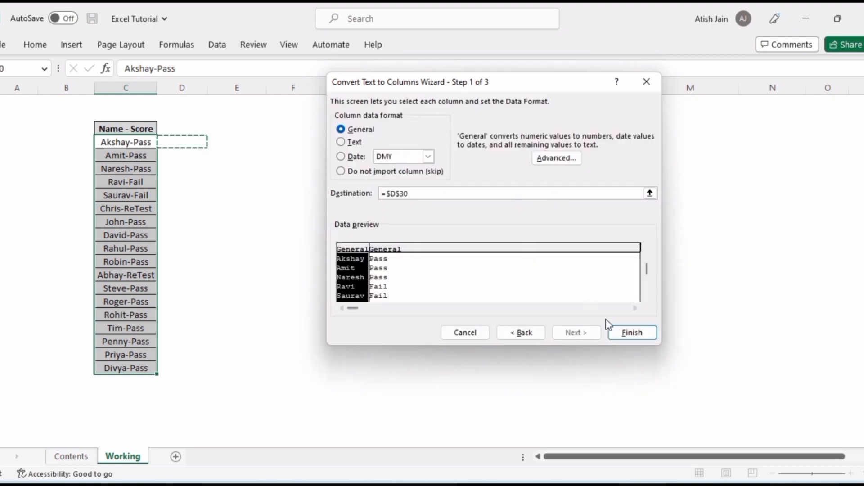
pyautogui.click(621, 333)
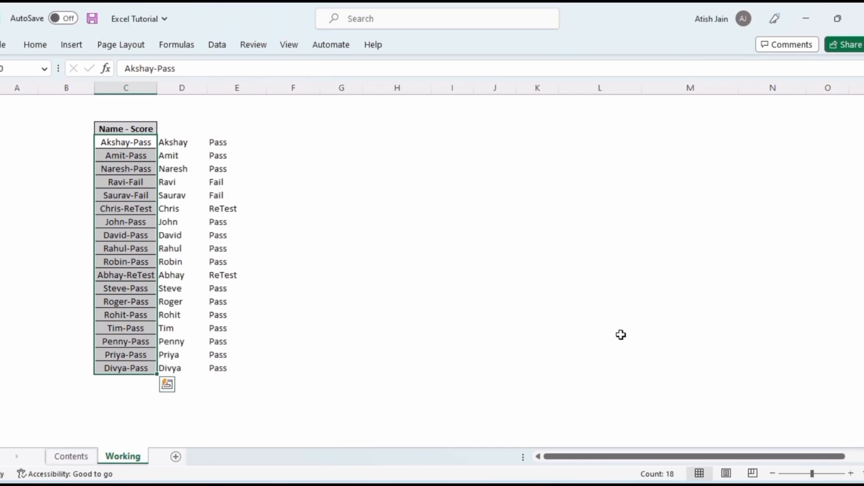
pyautogui.click(280, 189)
pyautogui.click(184, 142)
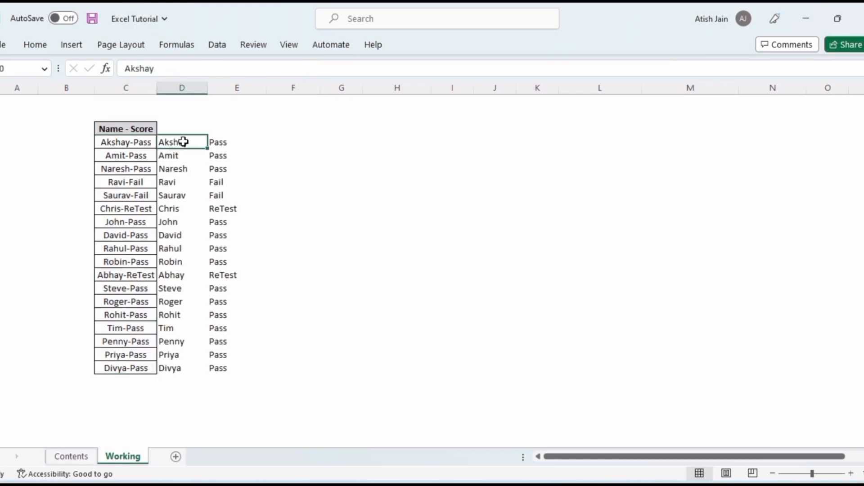
pyautogui.hotkey('shift', 'Right')
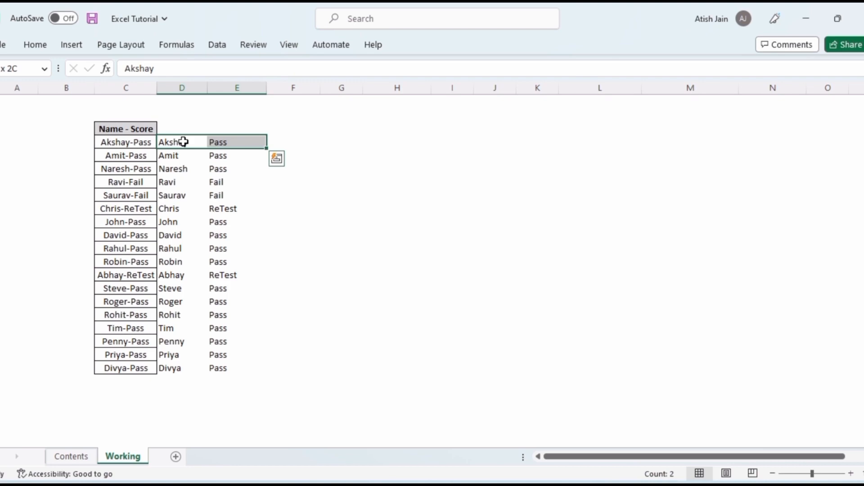
pyautogui.press('Left')
pyautogui.press('Right')
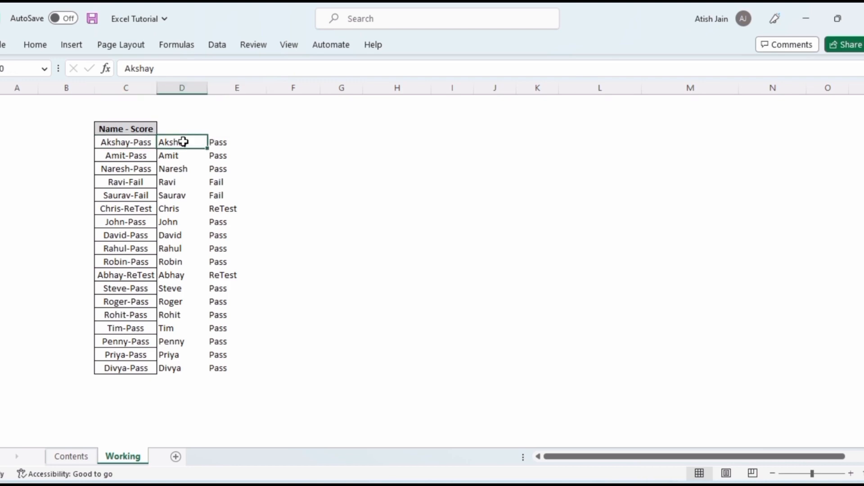
pyautogui.scroll(9, 184, 142)
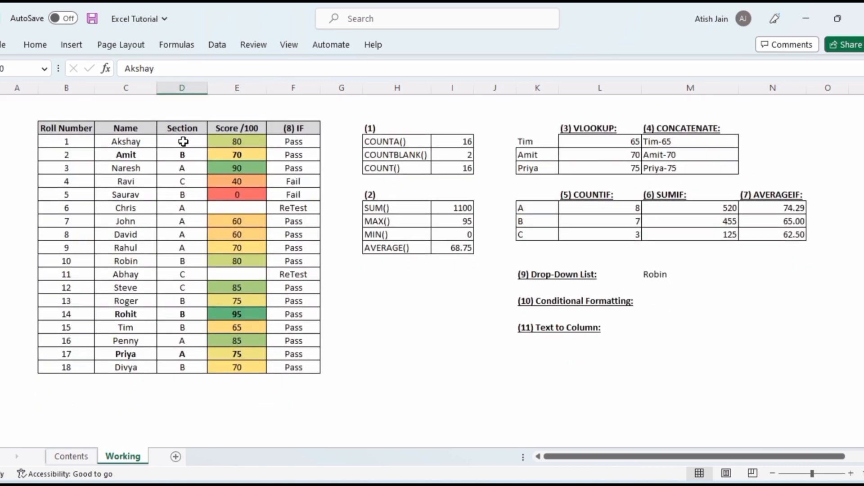